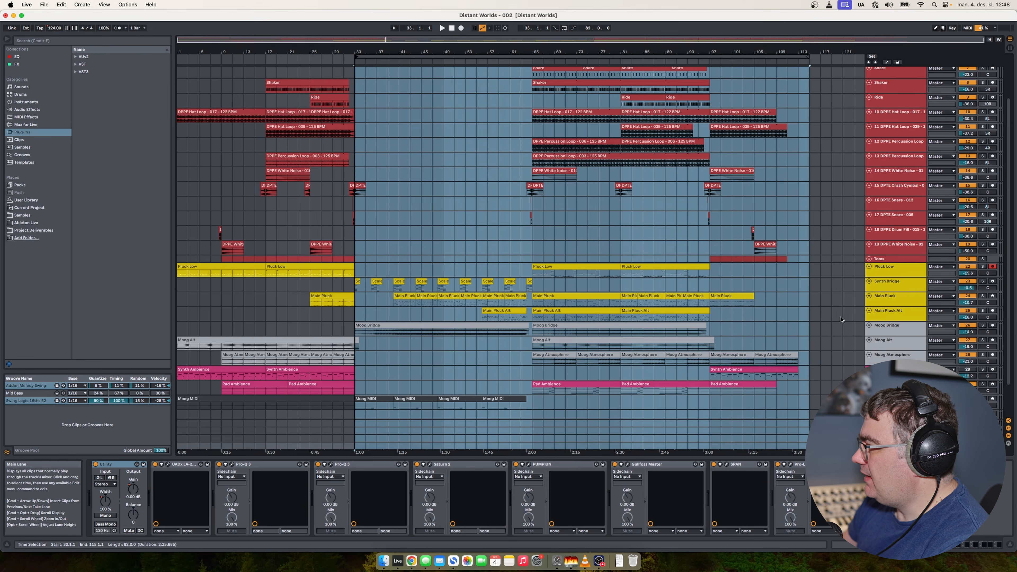
# - Shorten the loop to bars 33–65 and open the plug-in window of the Scaler 2 device
pyautogui.moveTo(811, 61); pyautogui.dragTo(531, 105)
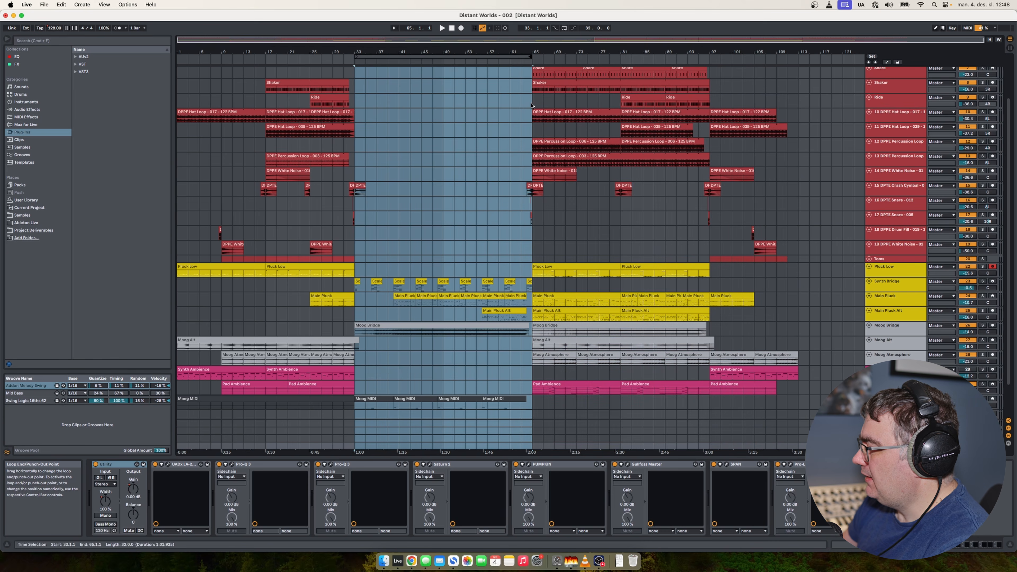
pyautogui.click(526, 334)
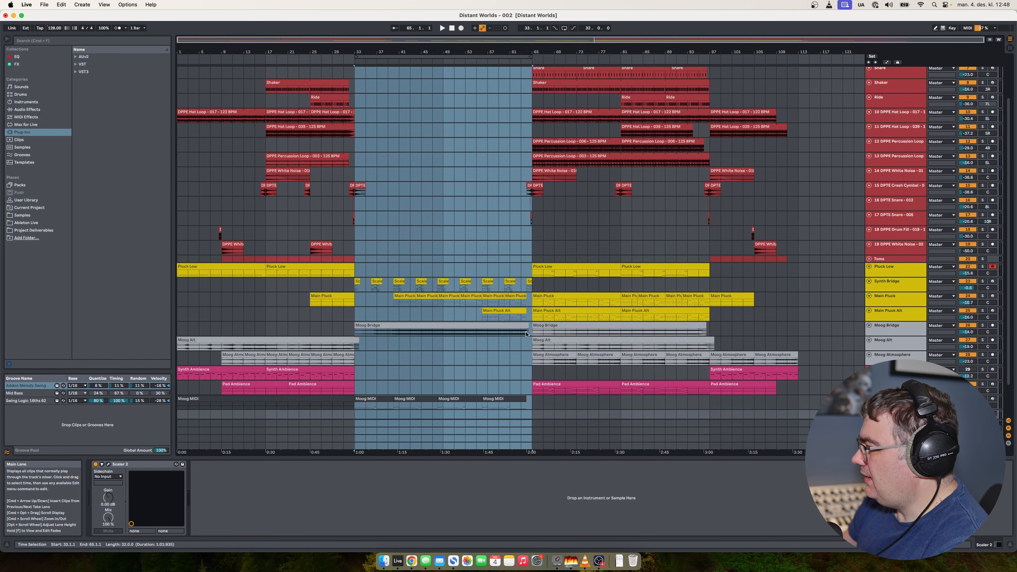
pyautogui.click(140, 464)
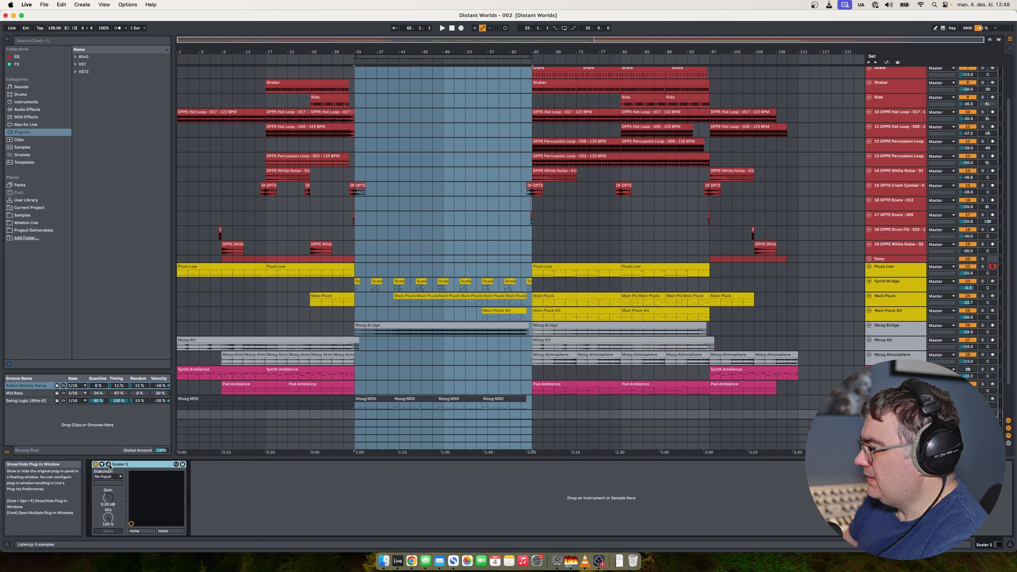
pyautogui.click(108, 464)
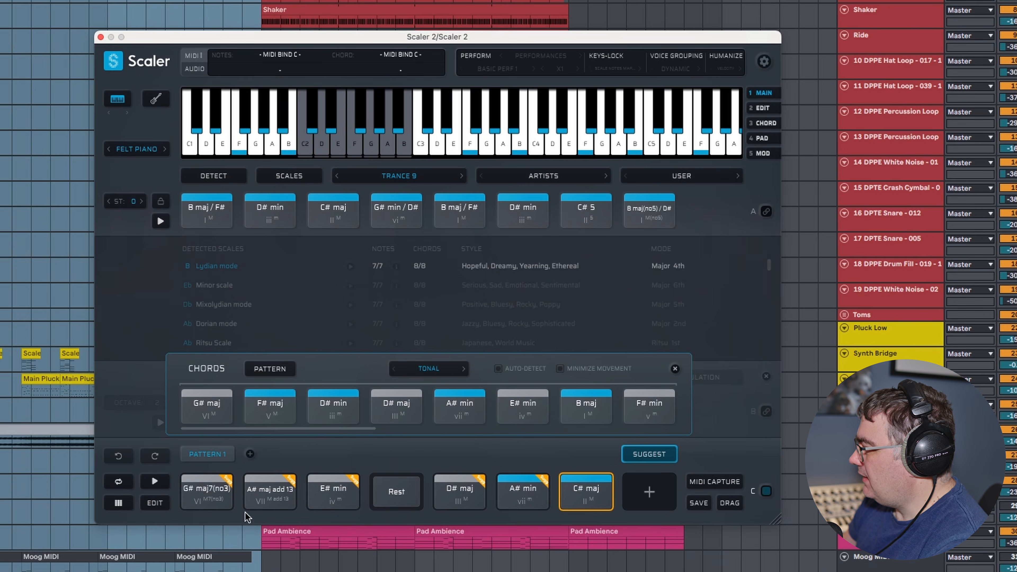
# - Audition the Pattern 1 chords in Scaler 2, from G# maj7(no3) through D# maj and A# min to C# maj
pyautogui.click(209, 497)
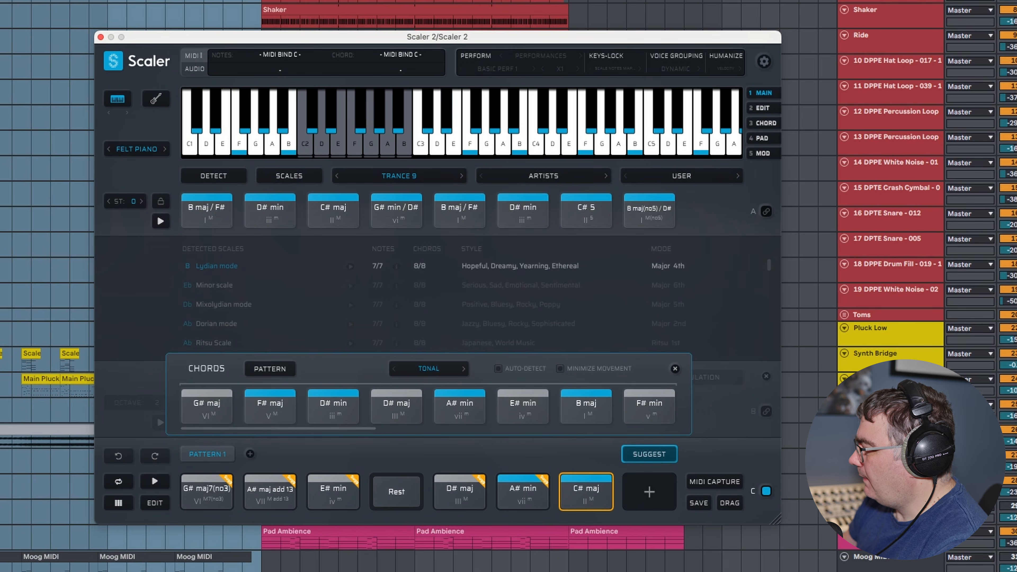
pyautogui.click(280, 495)
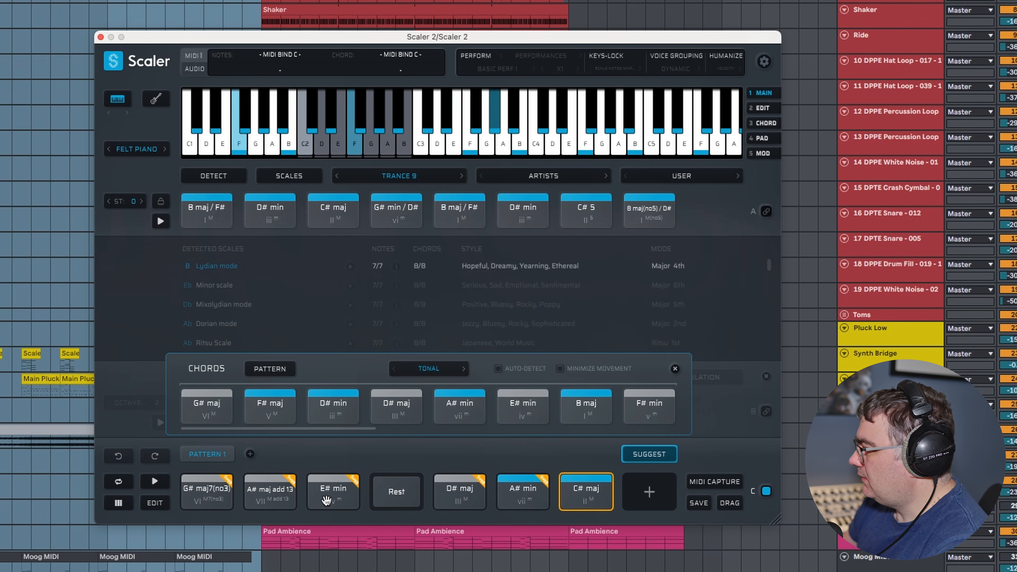
pyautogui.click(456, 501)
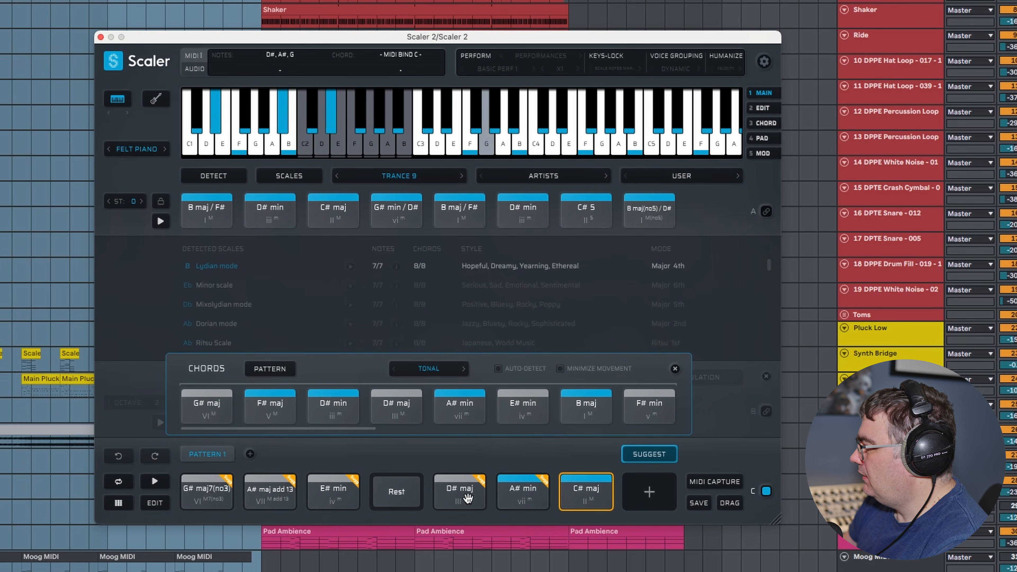
pyautogui.click(501, 501)
pyautogui.click(588, 501)
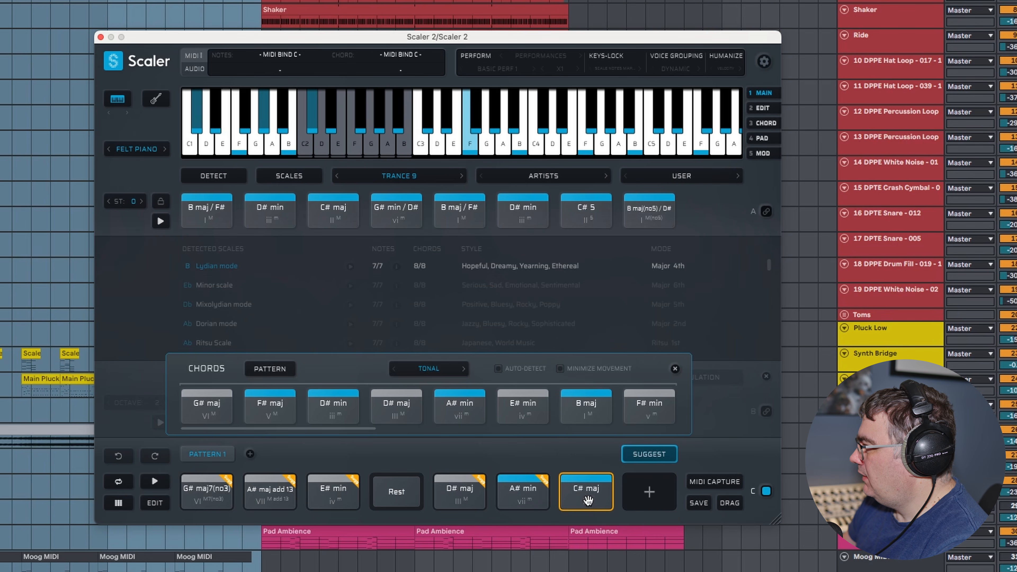
# - View the available piano sounds, replay the Pattern 1 chords, and close the Scaler 2 window
pyautogui.click(138, 150)
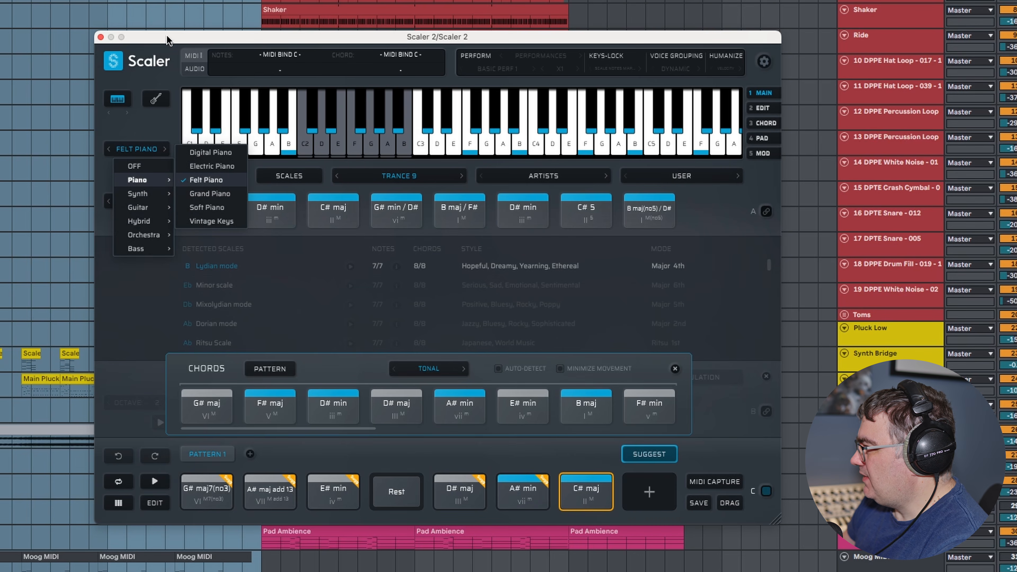
pyautogui.click(207, 501)
pyautogui.click(336, 499)
pyautogui.click(584, 494)
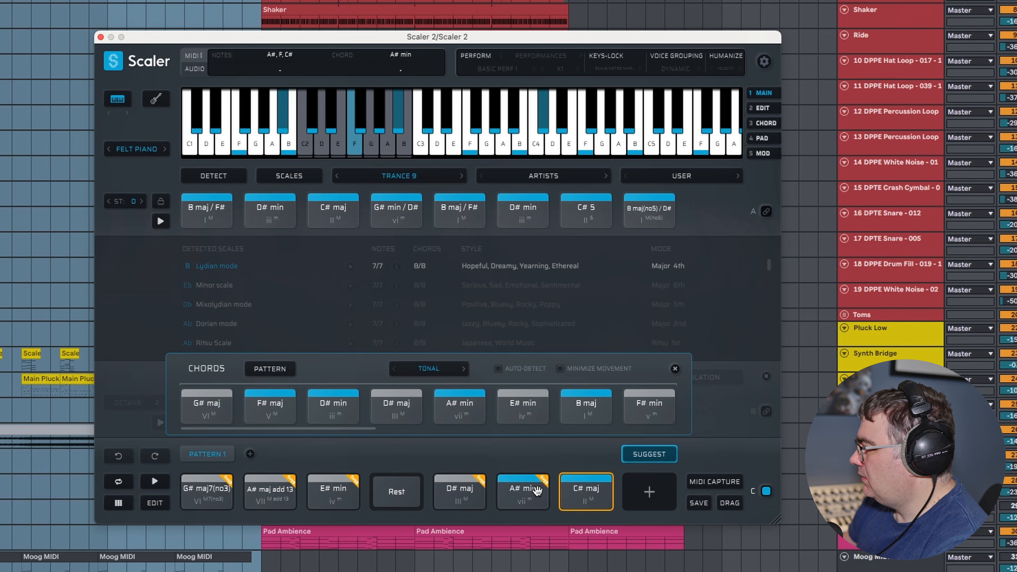
pyautogui.moveTo(209, 32); pyautogui.dragTo(176, 40)
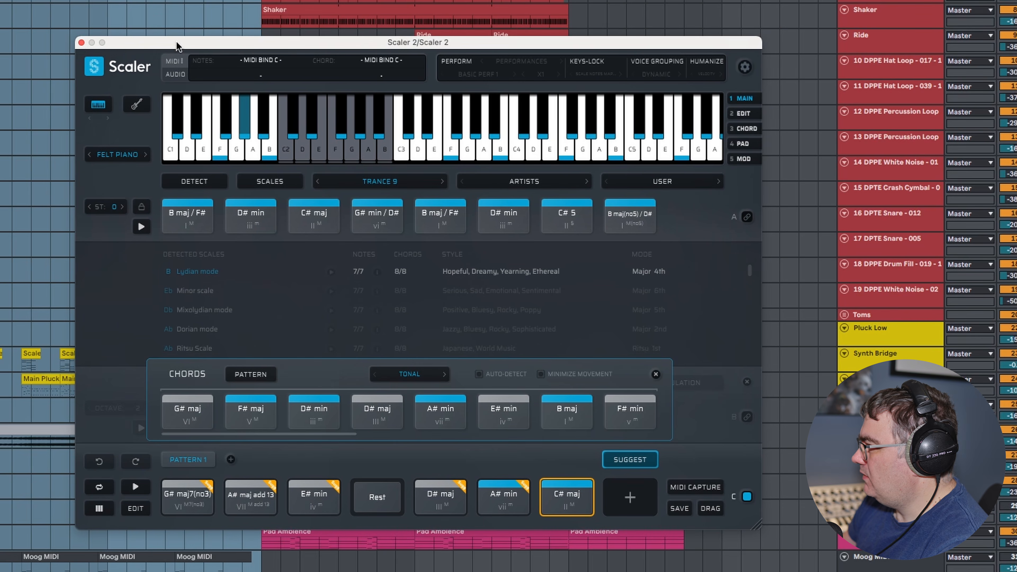
pyautogui.click(82, 42)
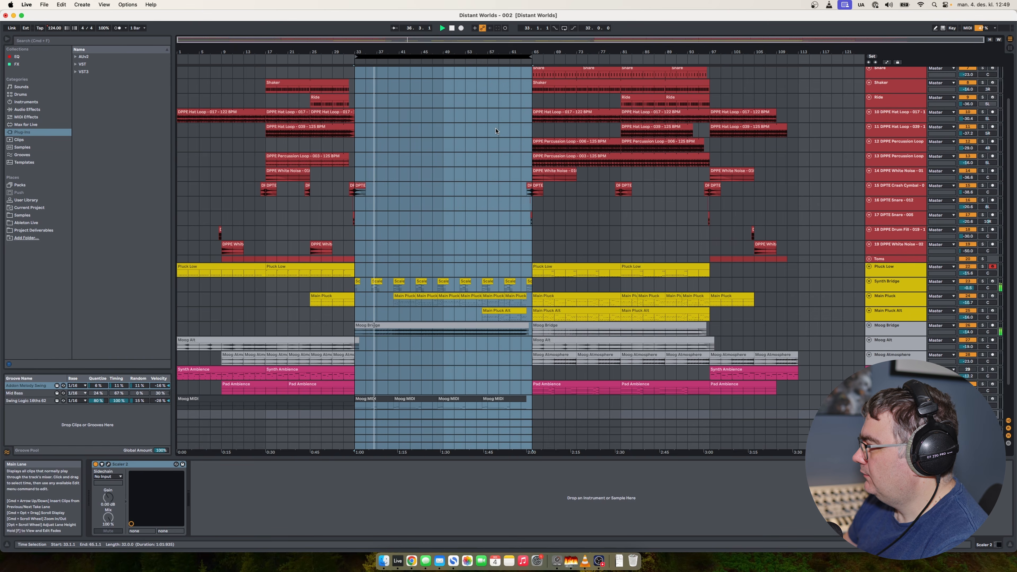
# - Examine the chord notes of the third Scaler-Chords clip on the Synth Bridge track, then return to the arrangement
pyautogui.click(413, 244)
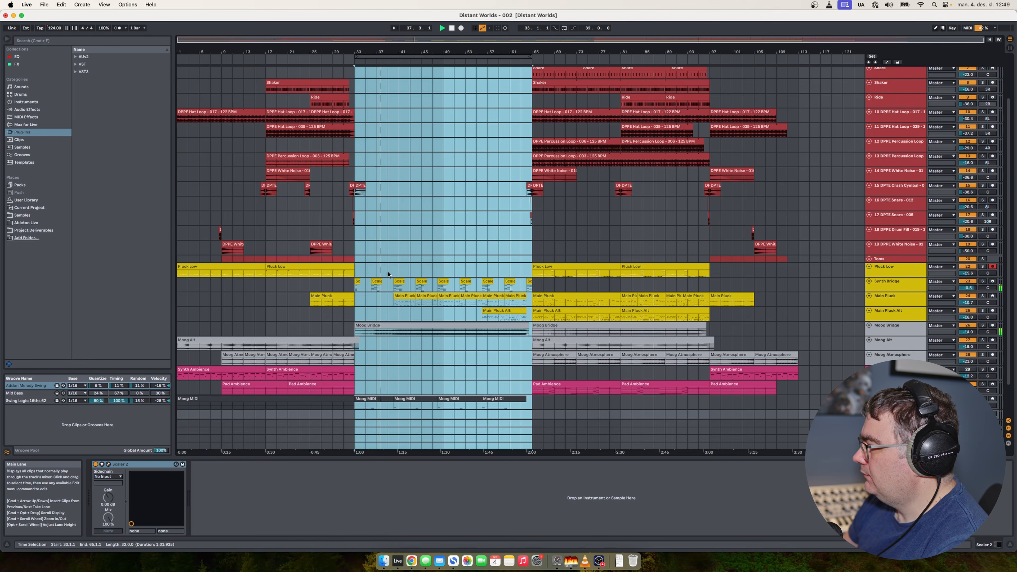
pyautogui.click(397, 283)
pyautogui.doubleClick(395, 284)
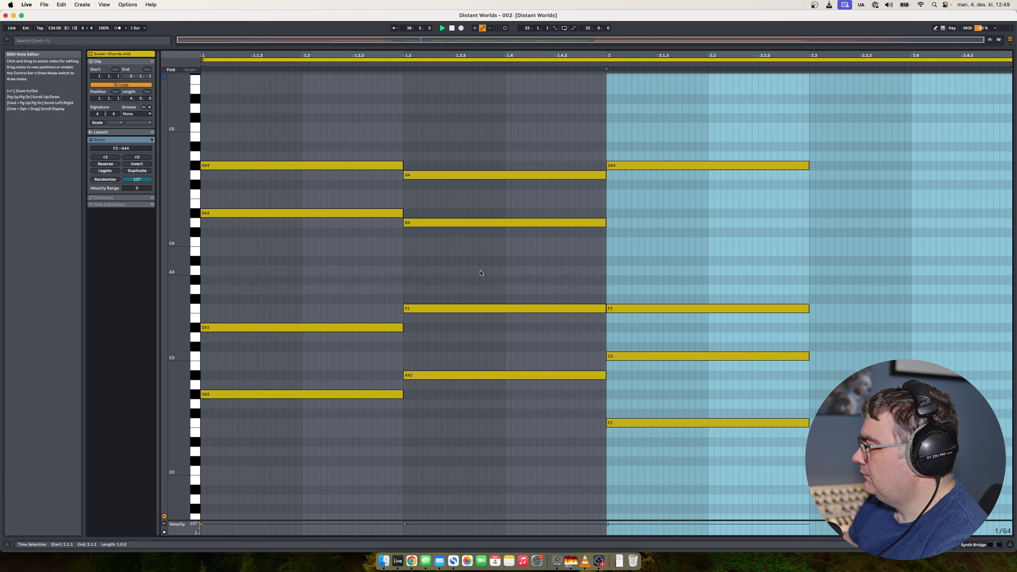
pyautogui.click(493, 263)
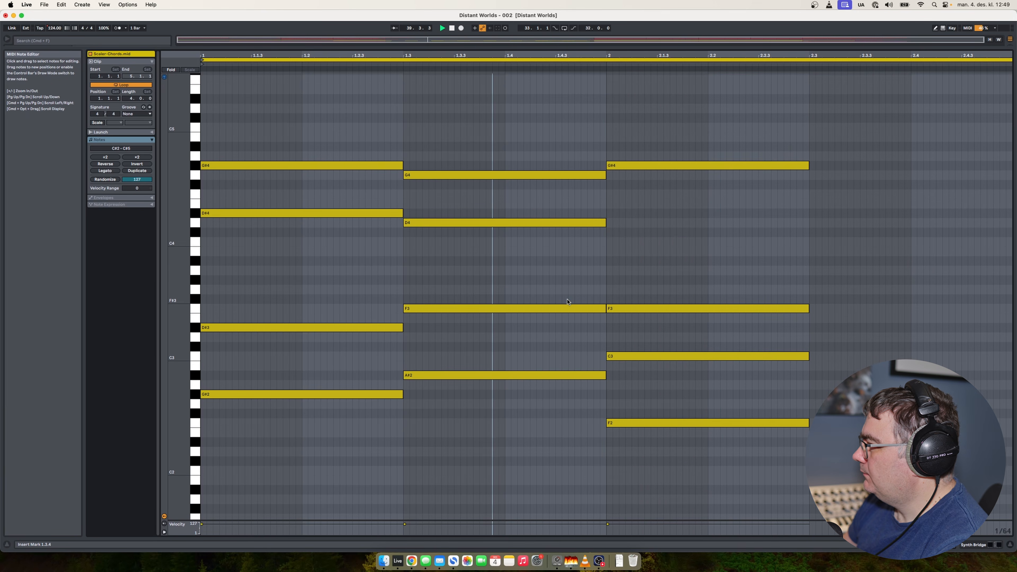
pyautogui.scroll(1, 567, 301)
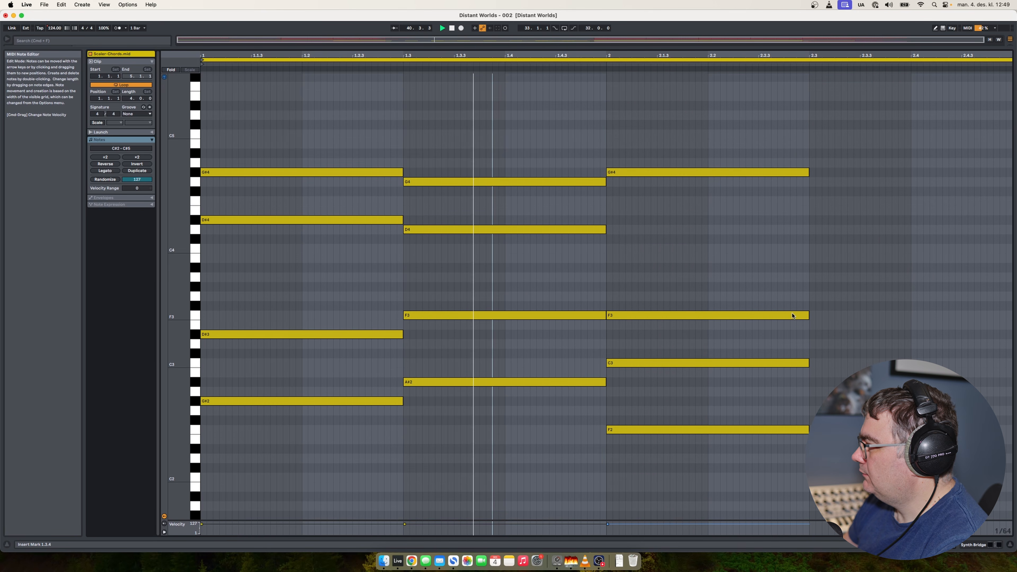
pyautogui.click(985, 545)
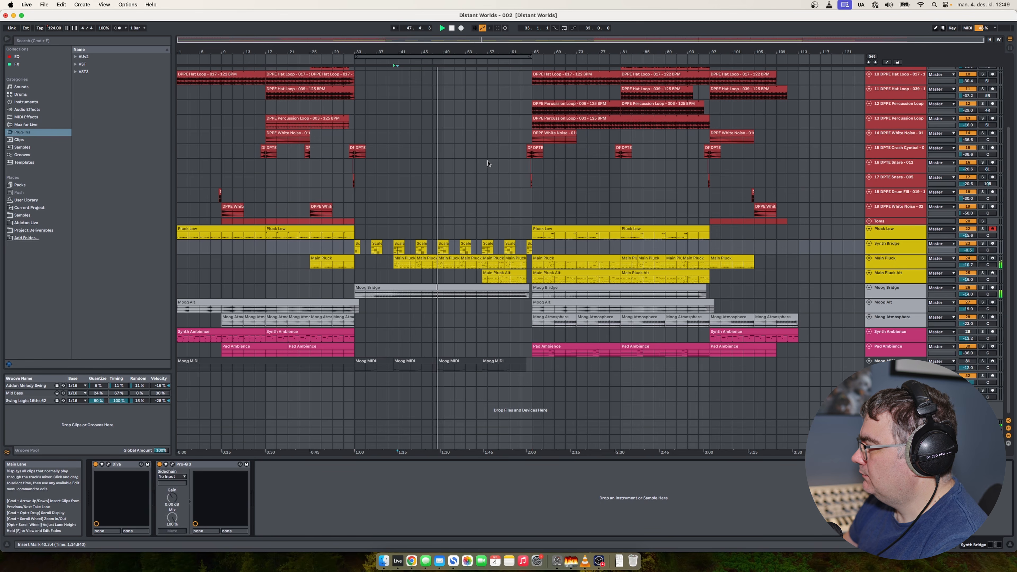
# - Examine the Main Pluck clip at bar 48, selecting its first-bar notes to compare them with the bridge chords
pyautogui.doubleClick(484, 263)
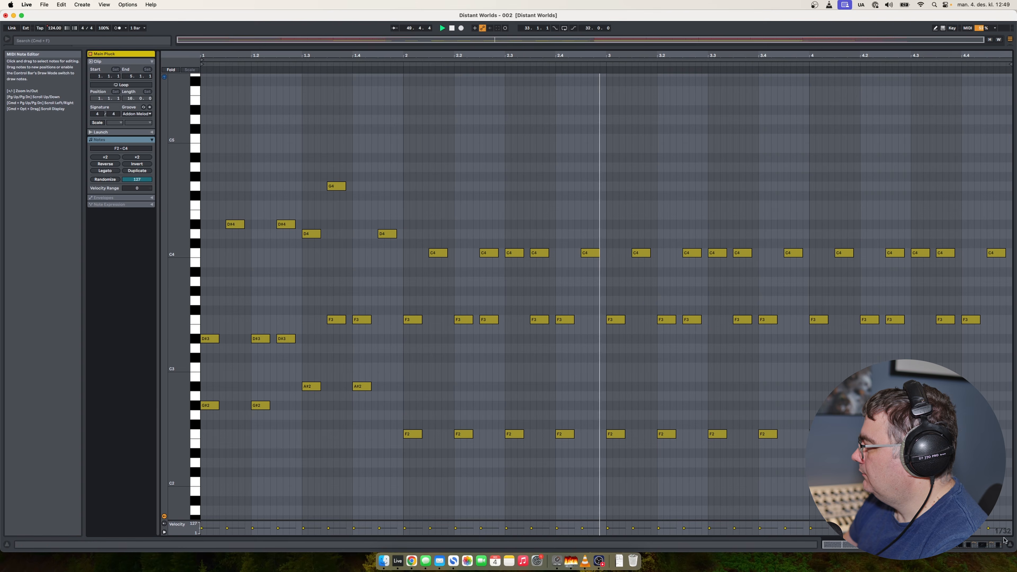
pyautogui.hotkey('shift', 'Tab')
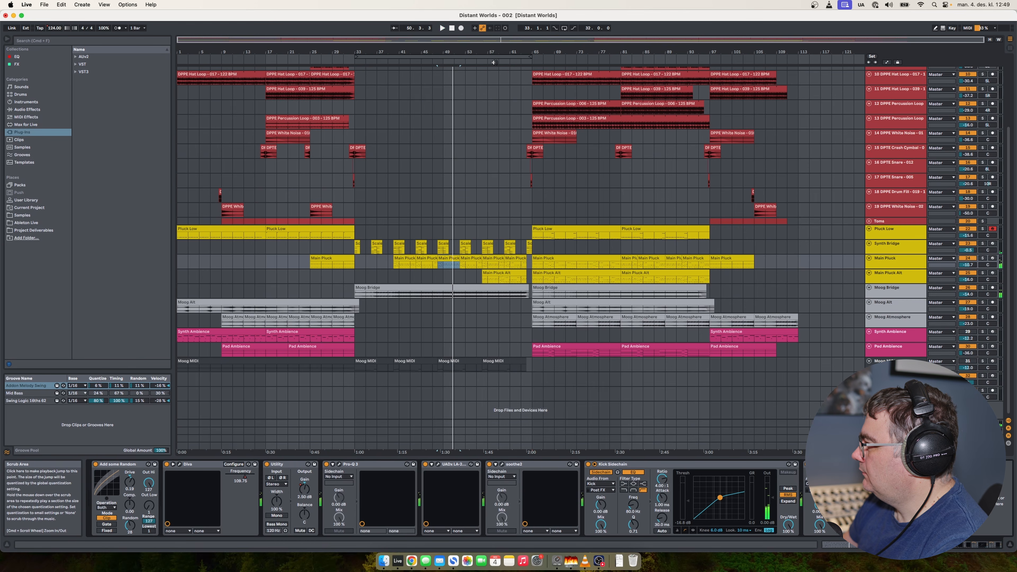
pyautogui.doubleClick(448, 258)
pyautogui.moveTo(693, 480); pyautogui.dragTo(452, 243)
pyautogui.moveTo(706, 242); pyautogui.dragTo(857, 327)
pyautogui.click(207, 425)
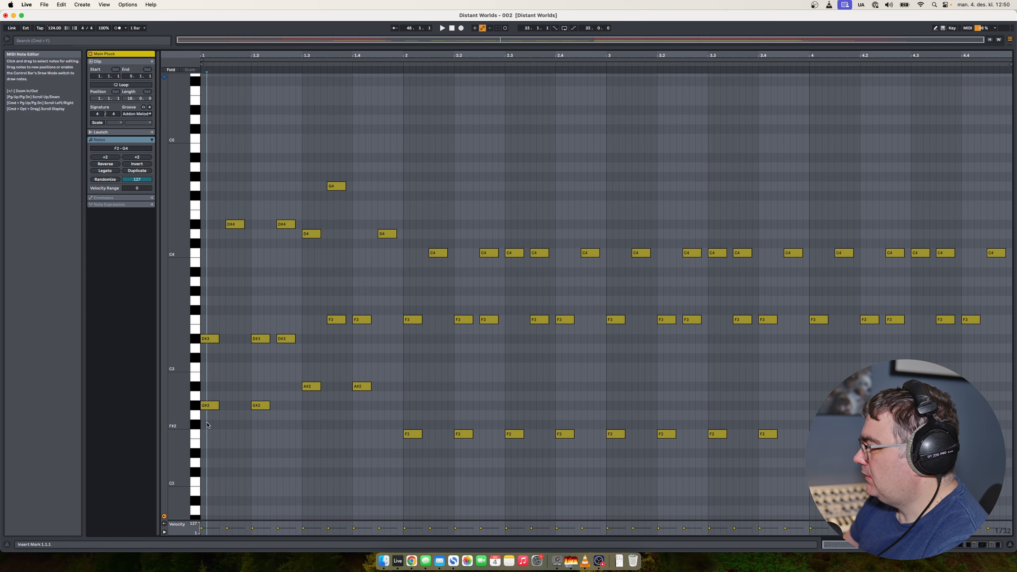
pyautogui.moveTo(202, 425); pyautogui.dragTo(359, 172)
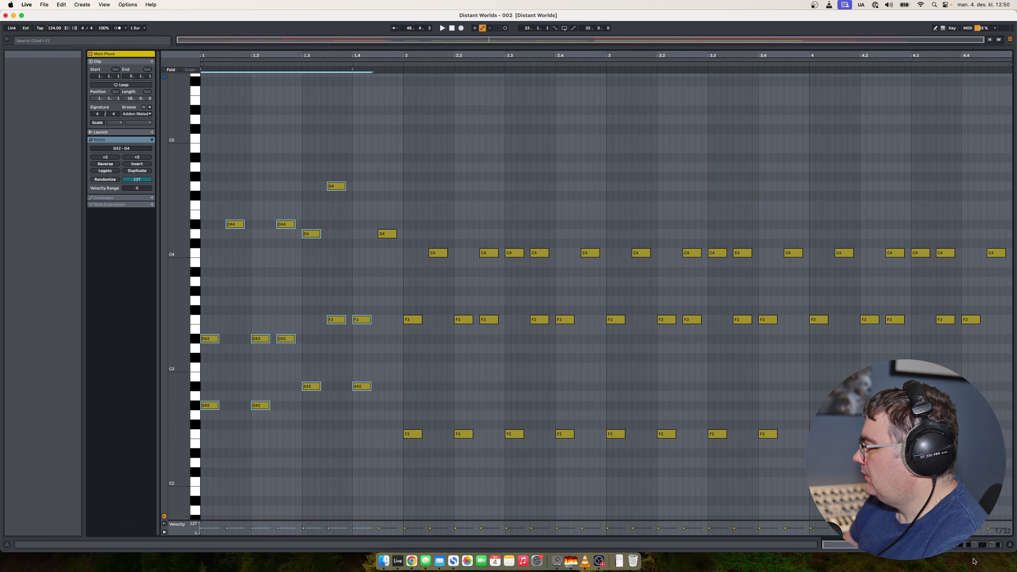
pyautogui.press('Tab')
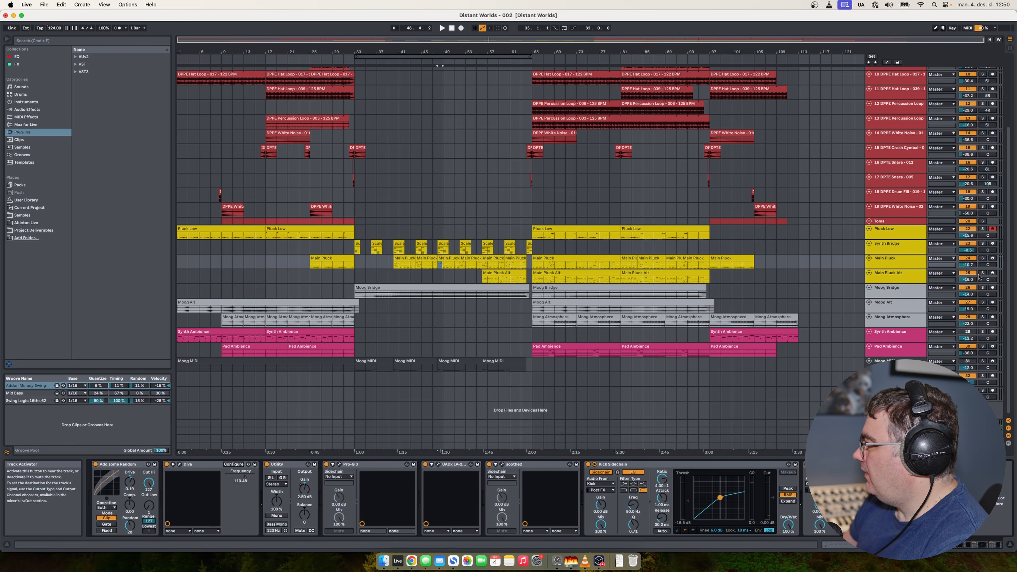
# - Solo the Main Pluck track and set an 8-bar loop starting at bar 48
pyautogui.click(981, 258)
pyautogui.moveTo(355, 57); pyautogui.dragTo(444, 86)
pyautogui.moveTo(601, 38); pyautogui.dragTo(600, 38)
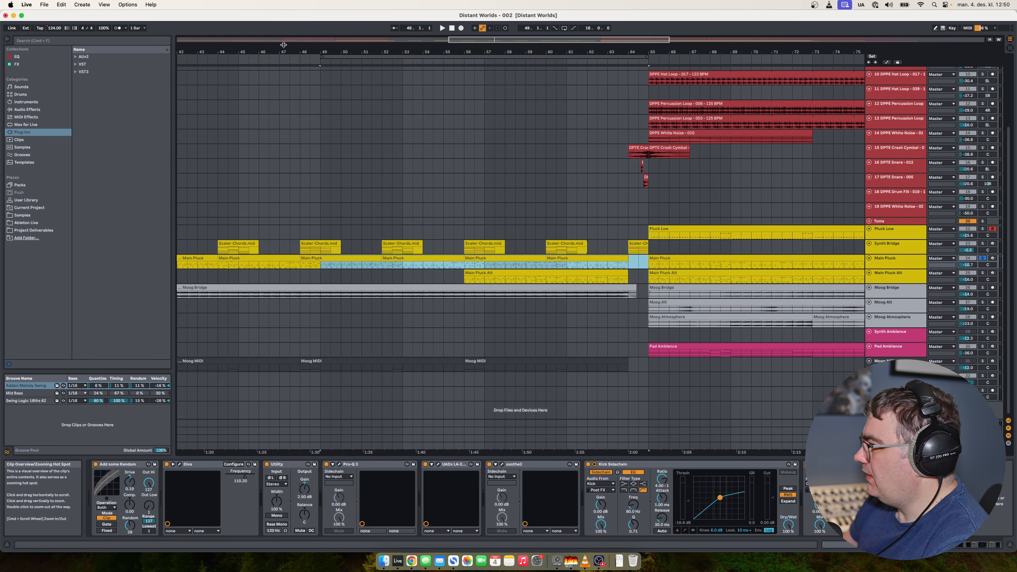
pyautogui.moveTo(325, 57); pyautogui.dragTo(300, 57)
# - Follow the soloed Main Pluck clip's notes during playback, then return to the full arrangement
pyautogui.doubleClick(318, 262)
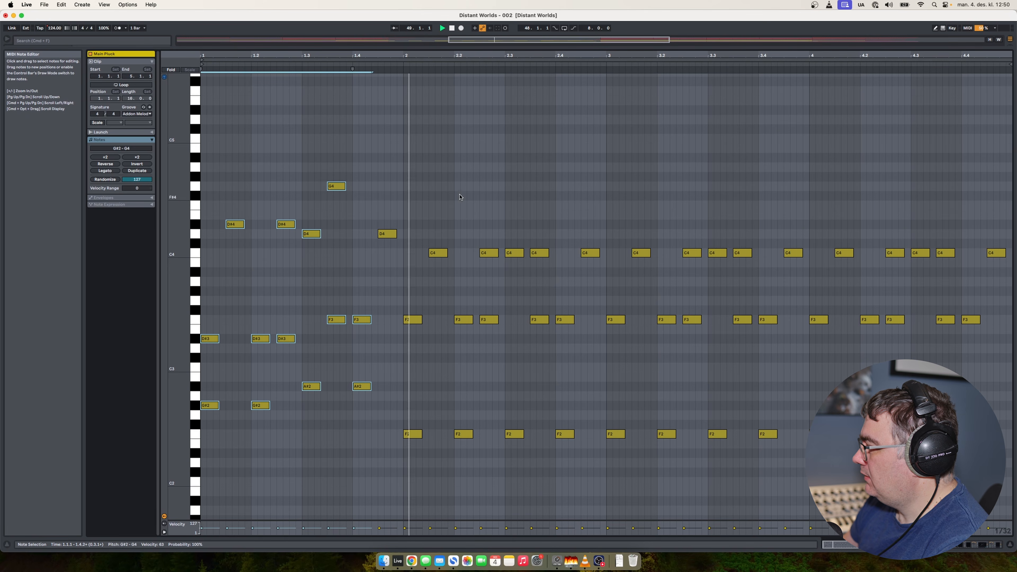
pyautogui.hotkey('shift', 'Tab')
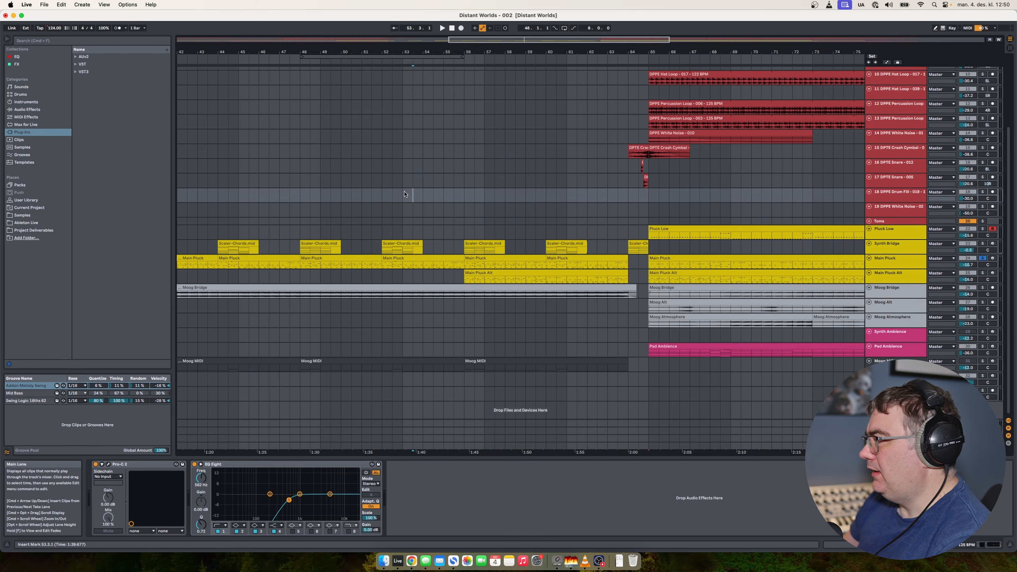
pyautogui.press('w')
# - Open the recent set The Hustle, saving the changes to Distant Worlds - 002
pyautogui.click(44, 5)
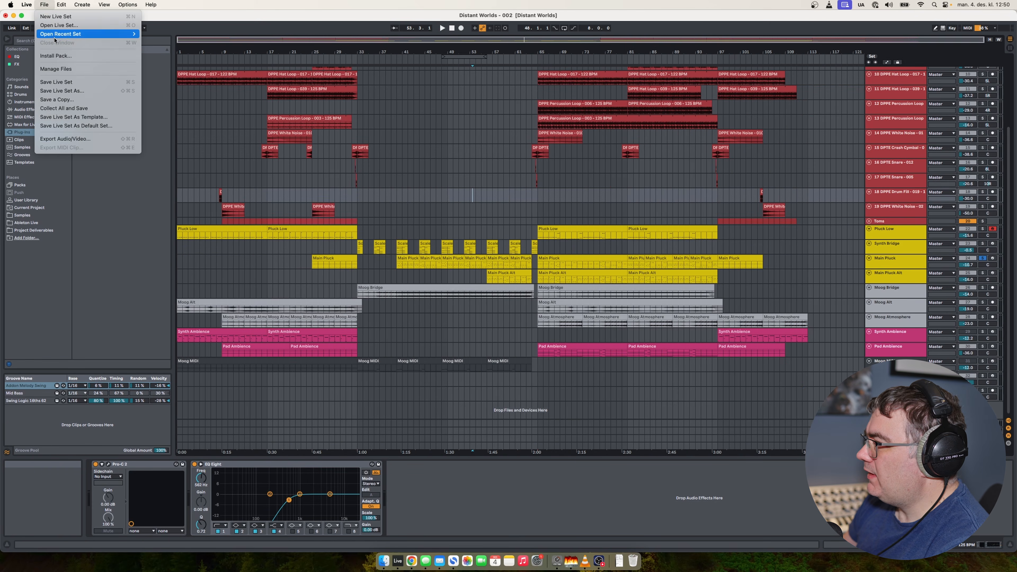
pyautogui.moveTo(60, 34)
pyautogui.click(173, 52)
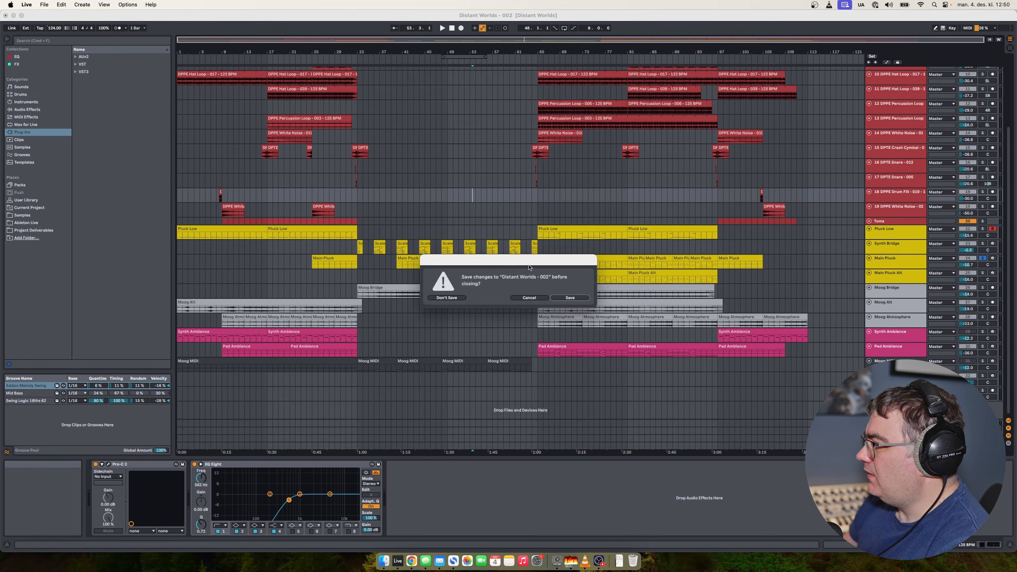
pyautogui.click(570, 297)
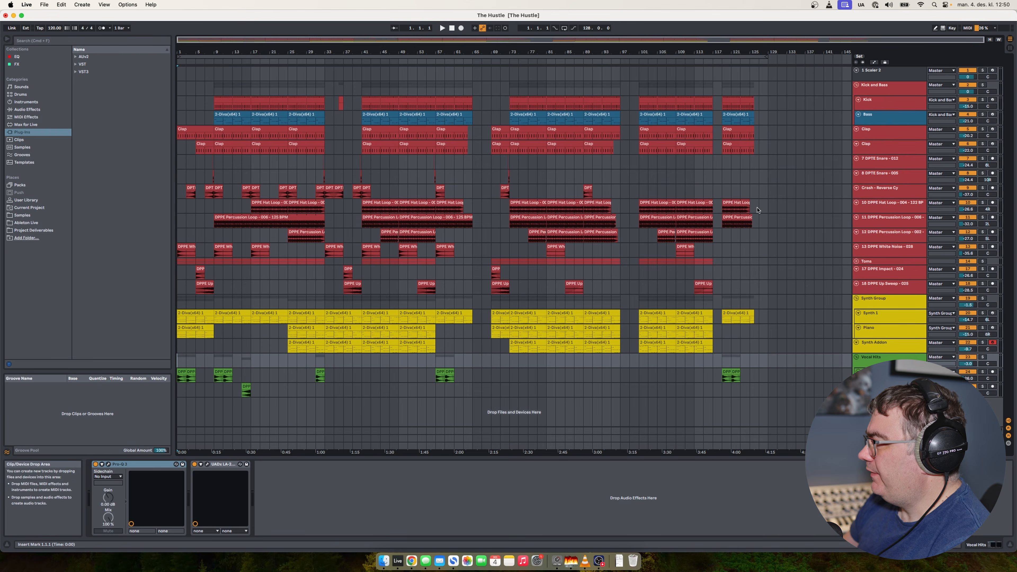
# - Play The Hustle, solo the Synth Group, and continue listening from about bar 24
pyautogui.press('space')
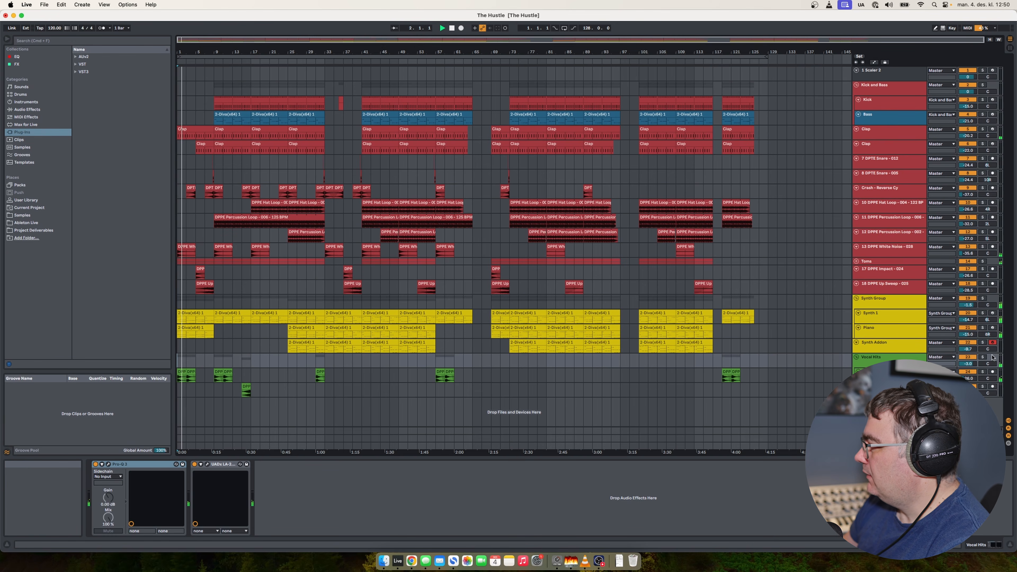
pyautogui.click(896, 307)
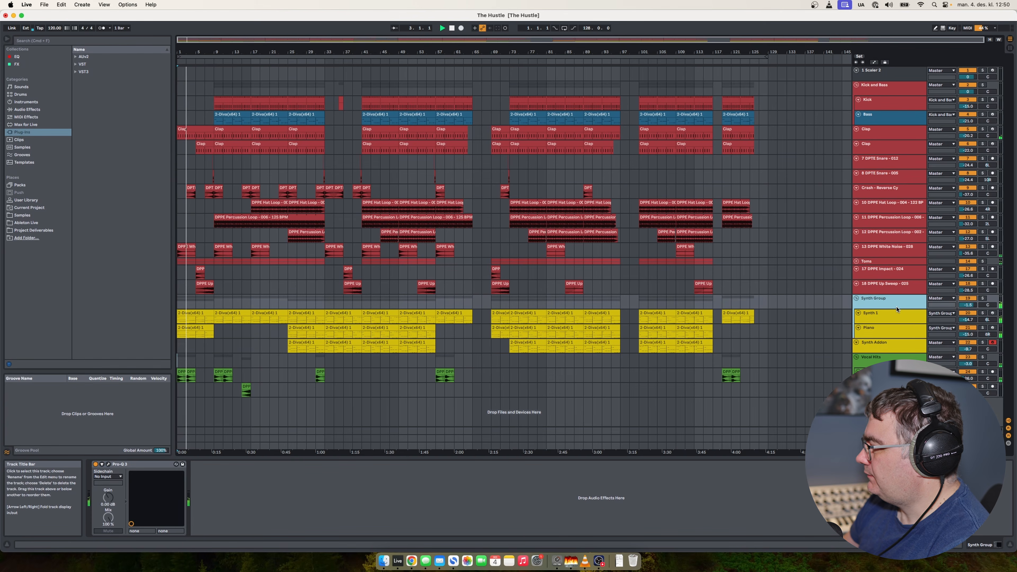
pyautogui.click(211, 62)
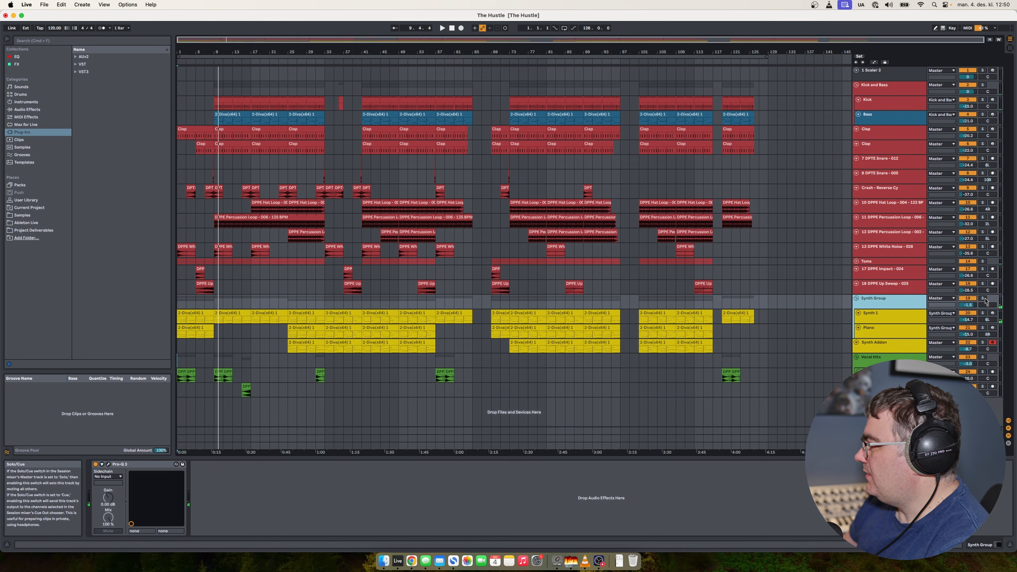
pyautogui.click(284, 62)
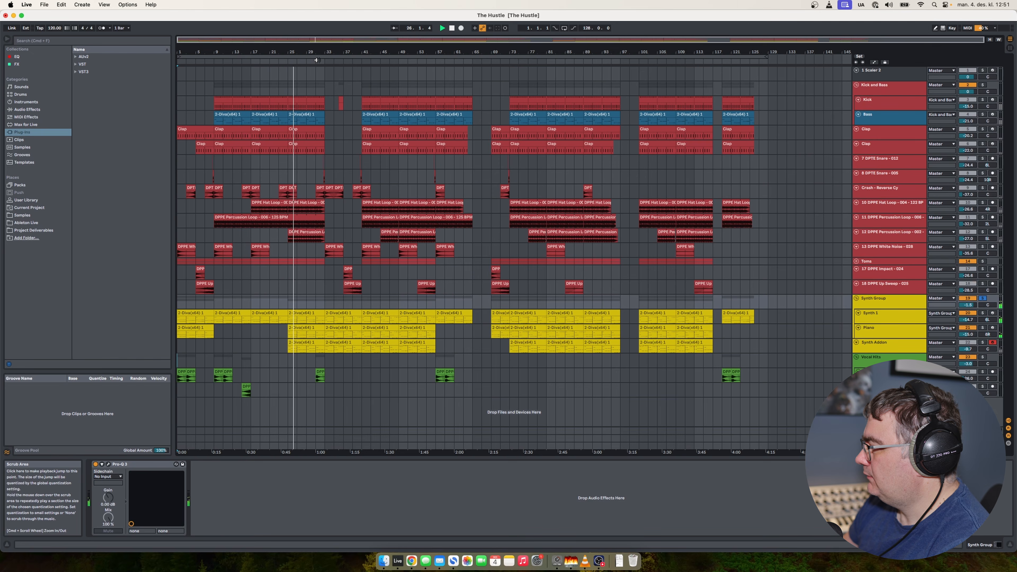
# - Open the plug-in window of the Scaler 2 device on the 1 Scaler 2 track
pyautogui.click(883, 78)
pyautogui.click(108, 464)
pyautogui.moveTo(685, 39); pyautogui.dragTo(682, 46)
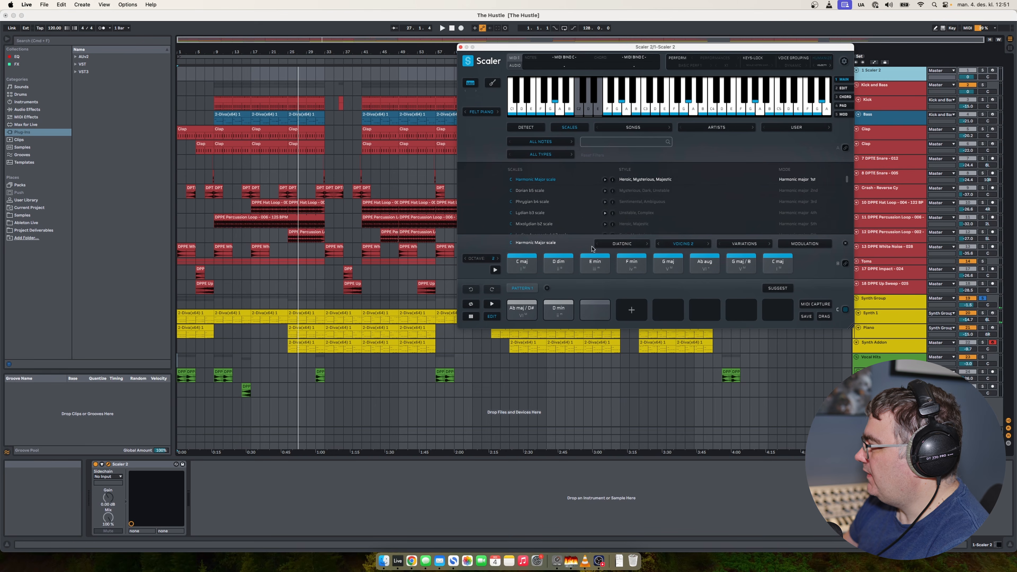
# - Audition the pattern chords D min and Ab maj / D#, and the Harmonic Major scale chords from E min to C maj
pyautogui.click(553, 311)
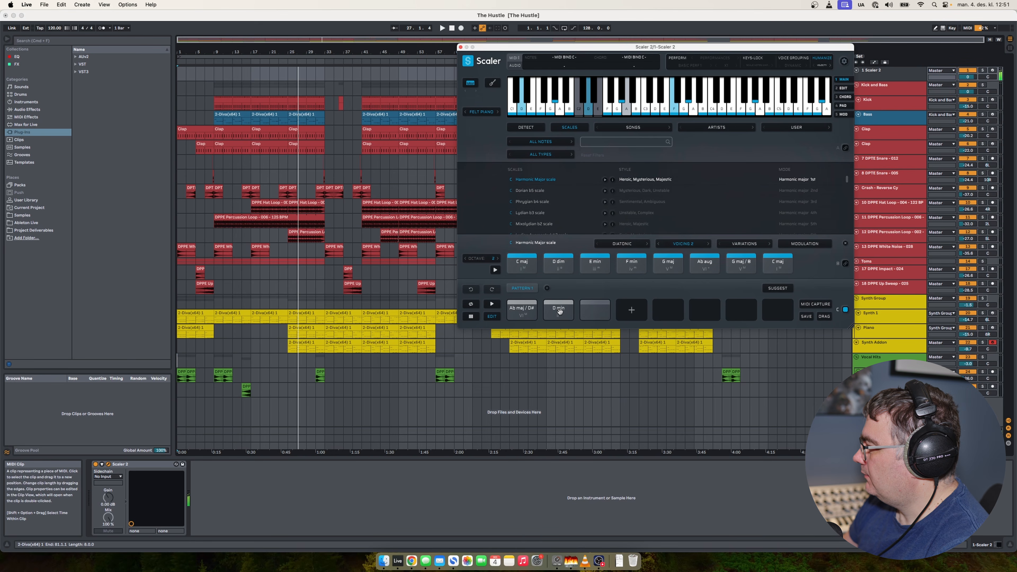
pyautogui.click(522, 313)
pyautogui.click(596, 265)
pyautogui.click(619, 269)
pyautogui.click(663, 267)
pyautogui.click(695, 266)
pyautogui.click(734, 266)
pyautogui.click(779, 263)
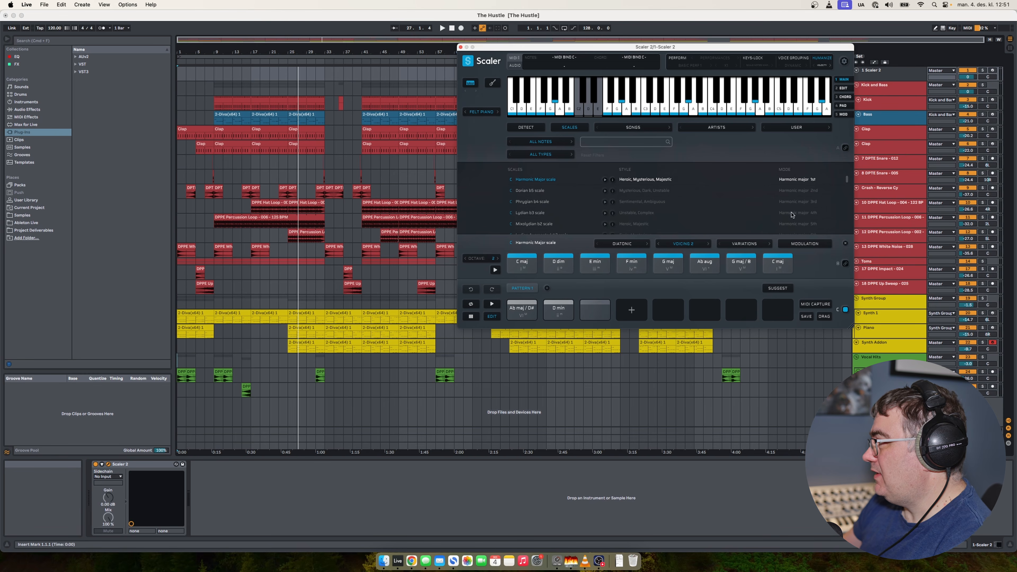
# - Inspect the C4 notes in the Synth 1 clip playing near bar 34, return to the arrangement, and stop playback
pyautogui.click(325, 61)
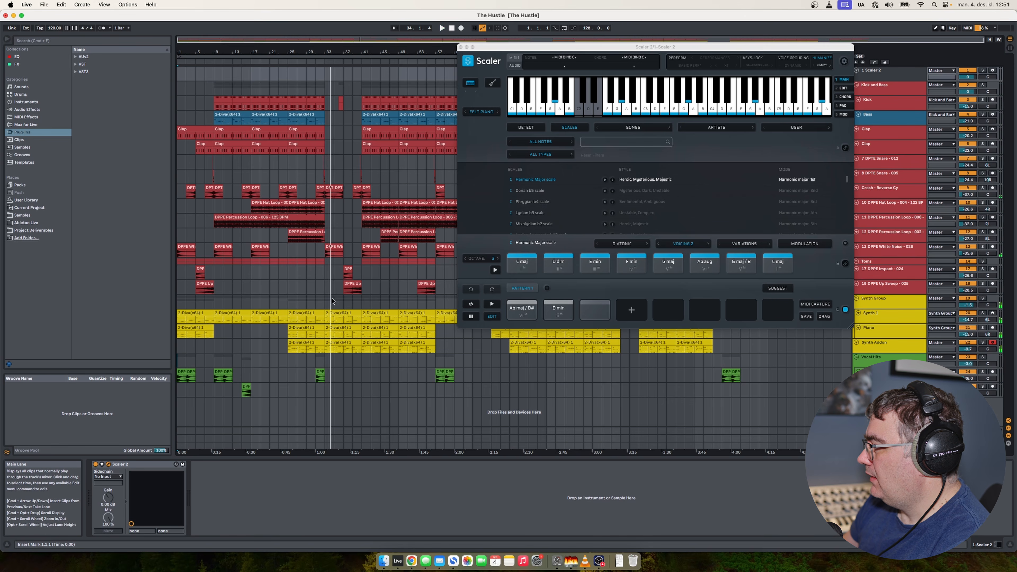
pyautogui.doubleClick(333, 315)
pyautogui.moveTo(242, 164); pyautogui.dragTo(357, 191)
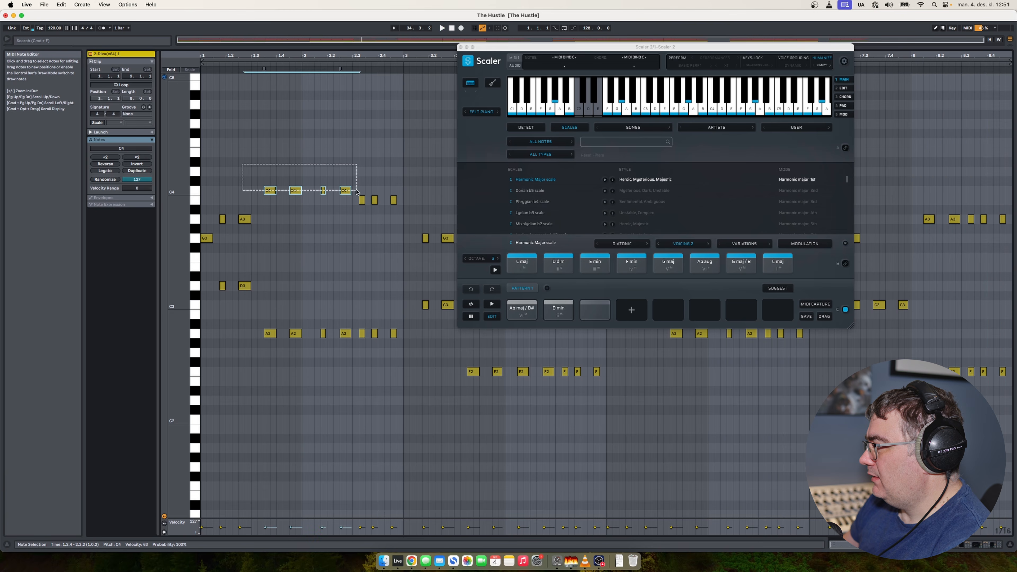
pyautogui.press('Tab')
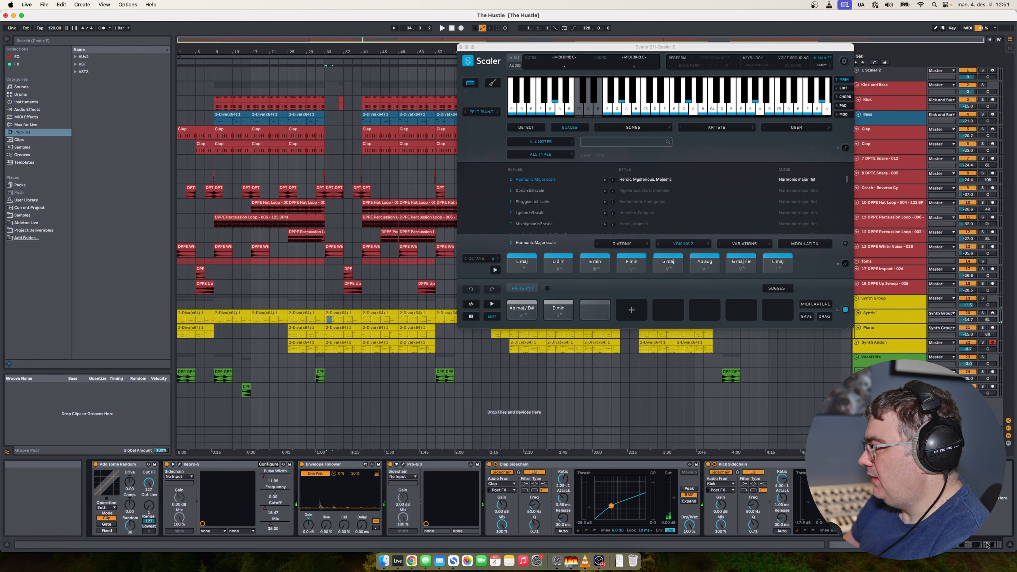
pyautogui.press('space')
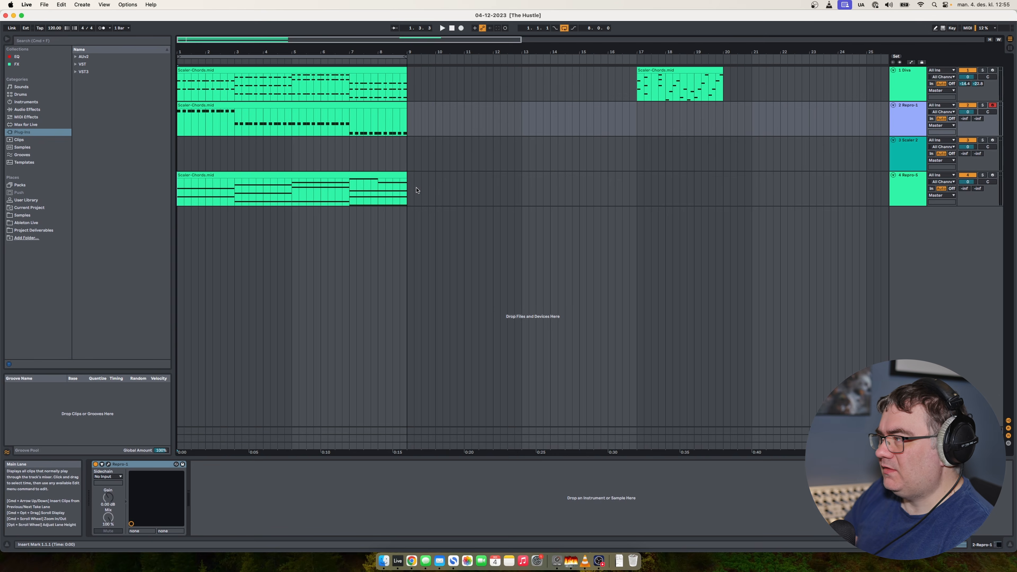
# - In the 04-12-2023 set, show Scaler on the 3 Scaler 2 track and view its scale library's root note and scale type filters
pyautogui.press('Down')
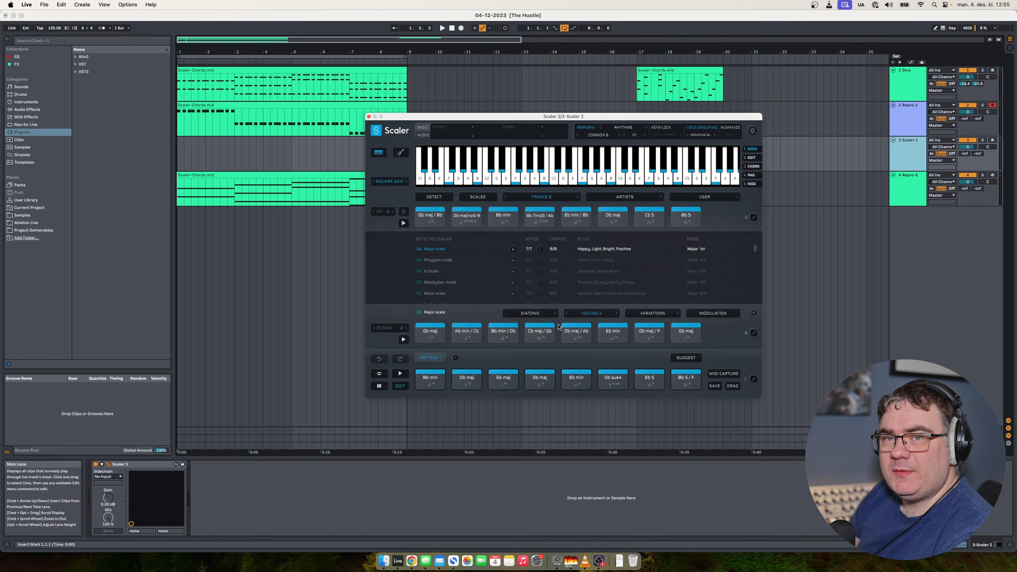
pyautogui.moveTo(536, 116); pyautogui.dragTo(536, 117)
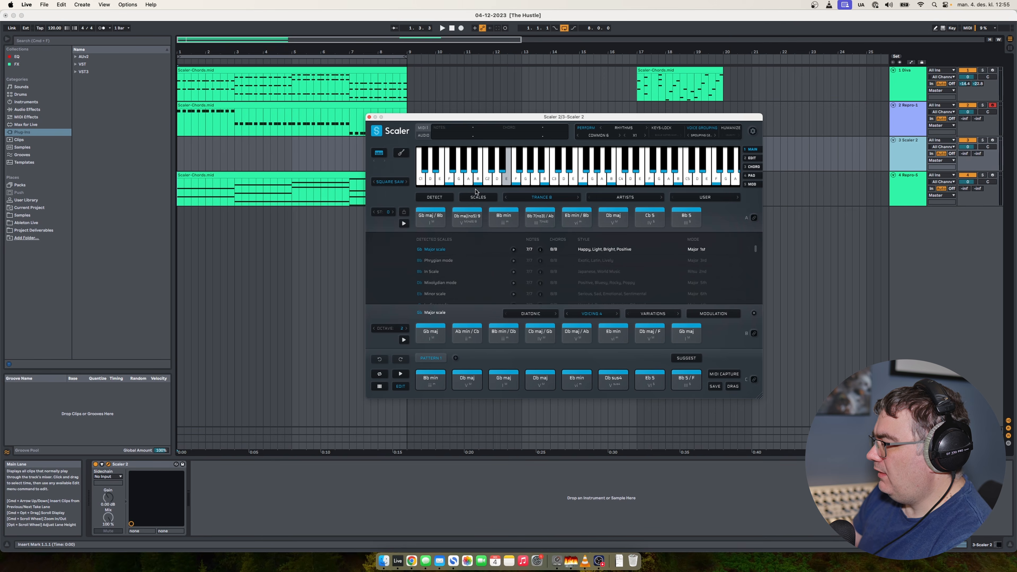
pyautogui.click(478, 198)
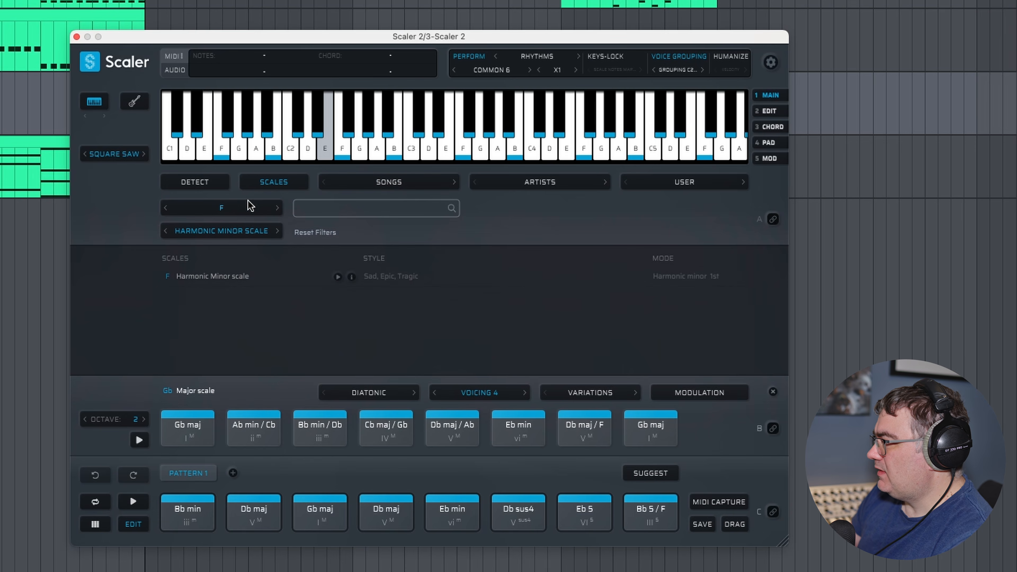
pyautogui.click(230, 208)
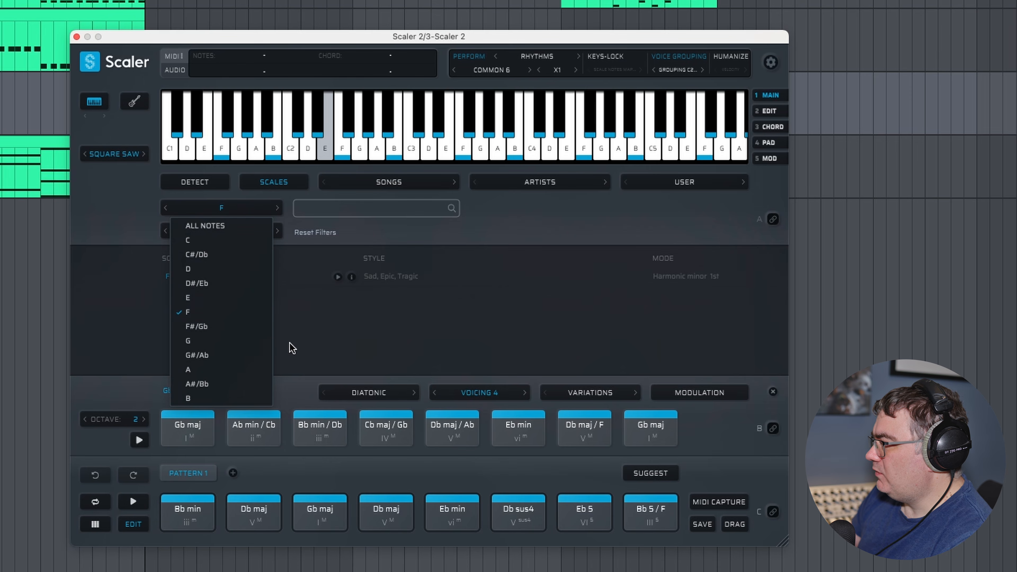
pyautogui.click(308, 332)
pyautogui.click(236, 234)
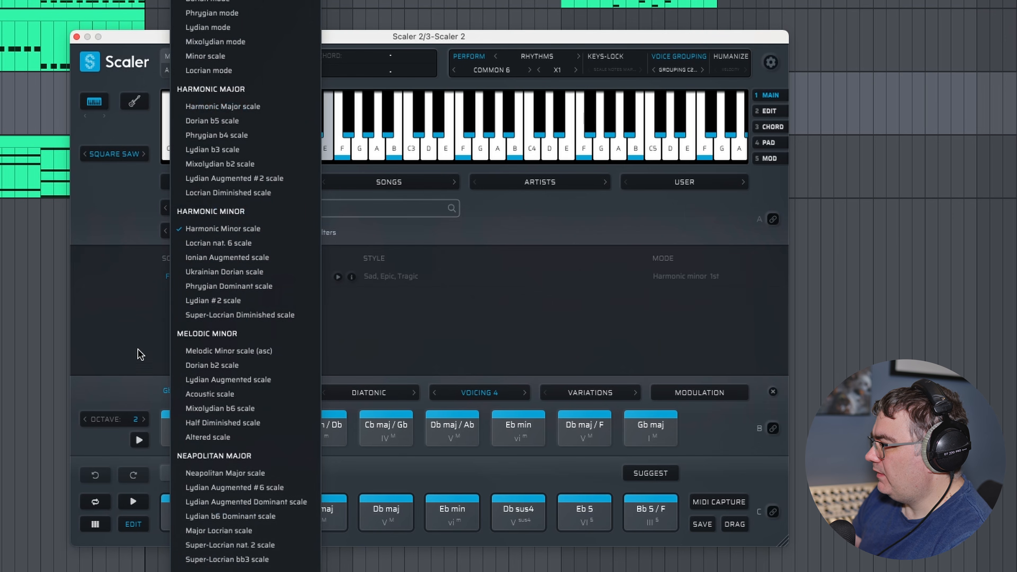
pyautogui.click(122, 301)
# - Load the Synthwave 9 song chord set and audition its G min / Bb, G min and A maj chords
pyautogui.click(372, 183)
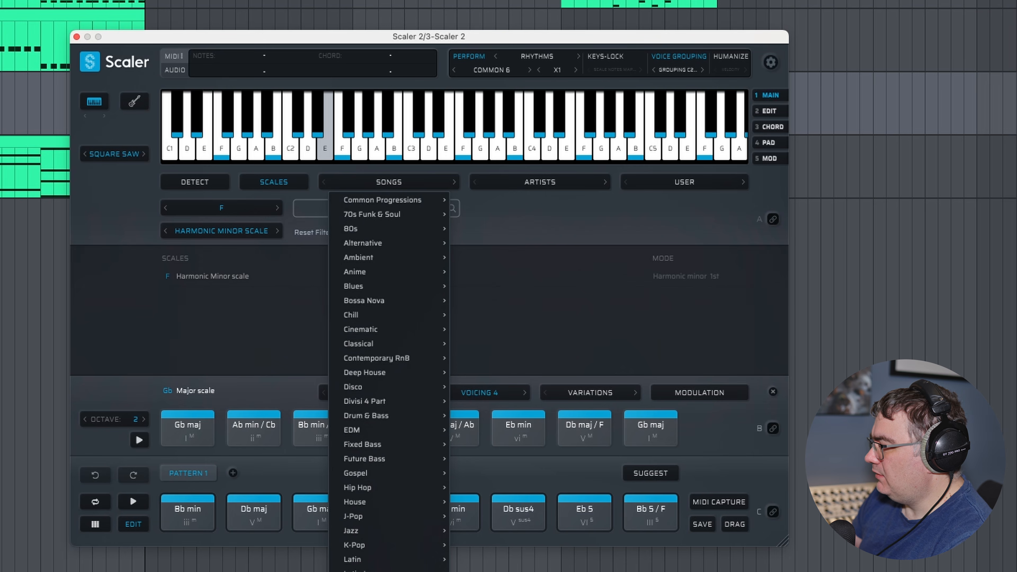
pyautogui.moveTo(393, 559)
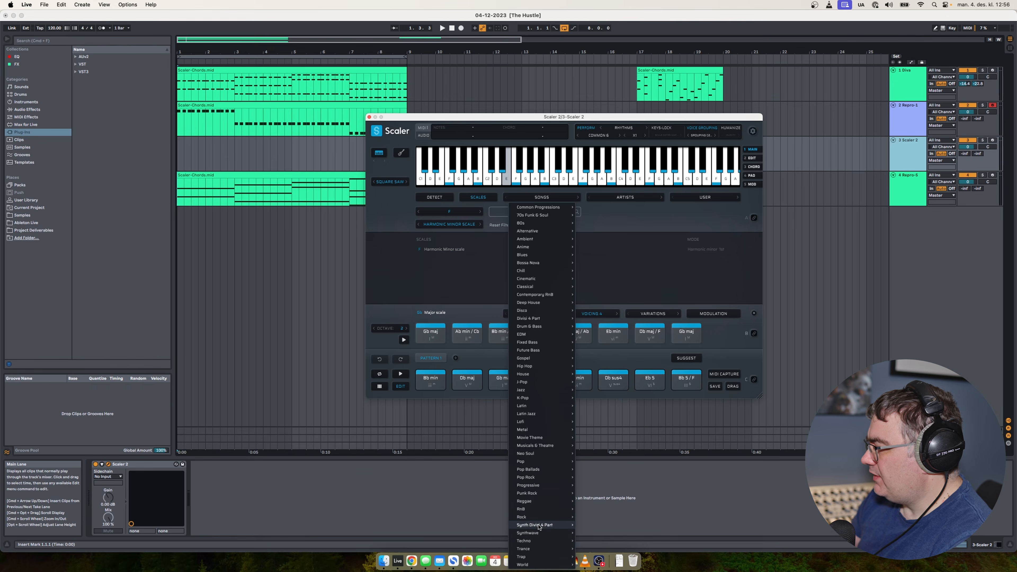
pyautogui.moveTo(540, 535)
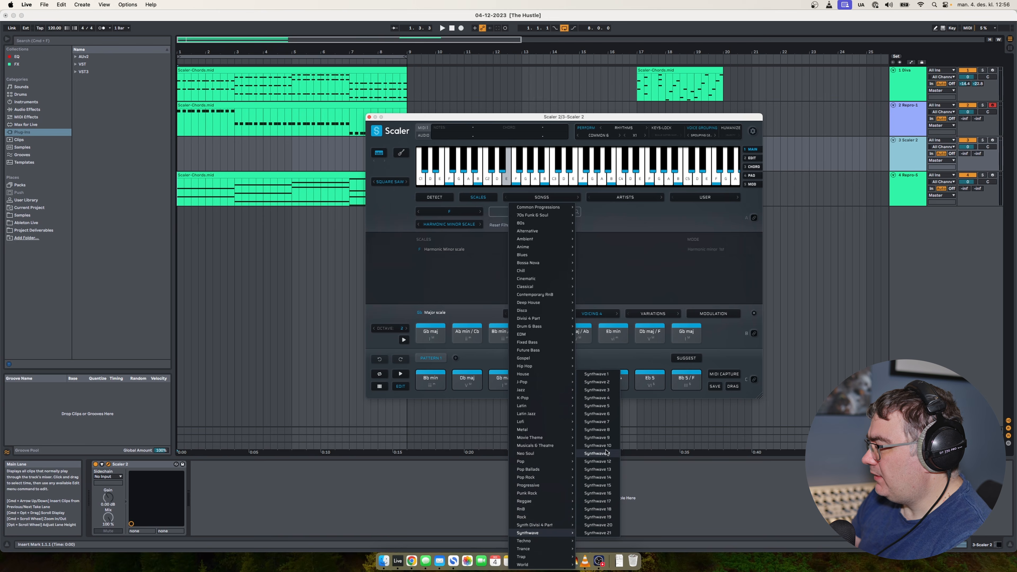
pyautogui.click(605, 438)
pyautogui.click(468, 219)
pyautogui.click(503, 221)
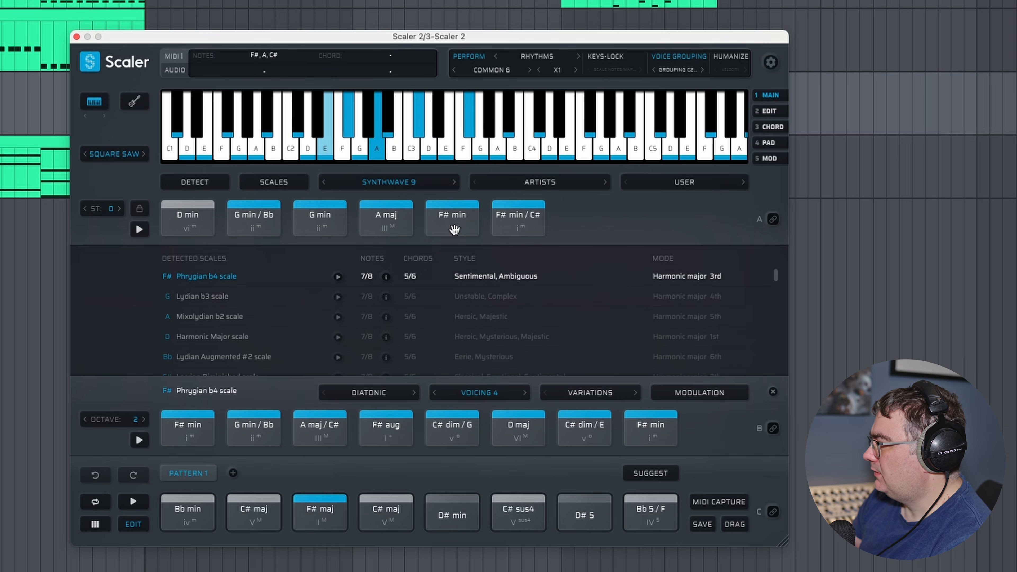
pyautogui.click(402, 210)
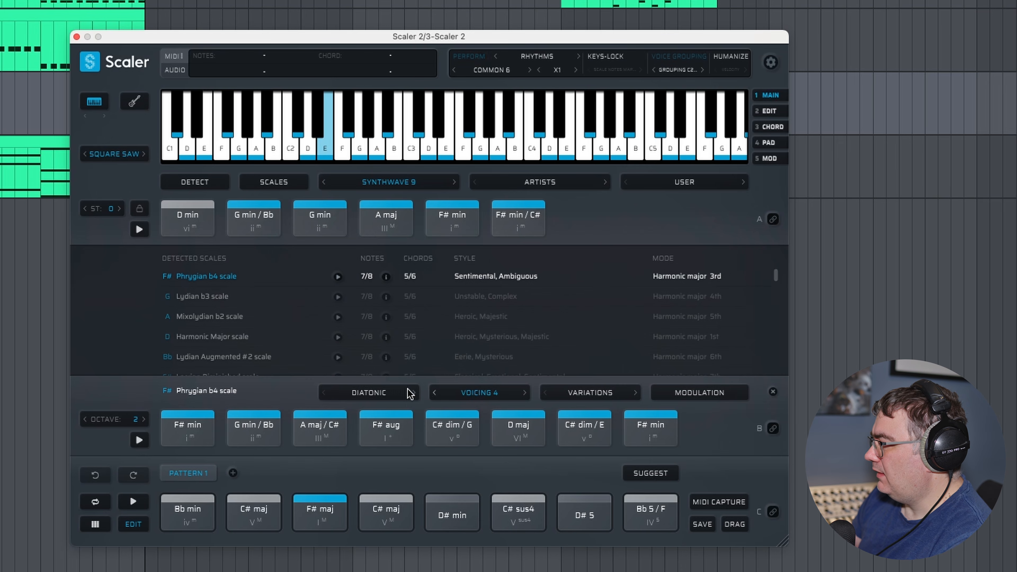
# - Set the scale chords to Voicing 2 and audition G min, A maj, Bb aug, C# dim and D maj
pyautogui.click(493, 395)
pyautogui.click(470, 424)
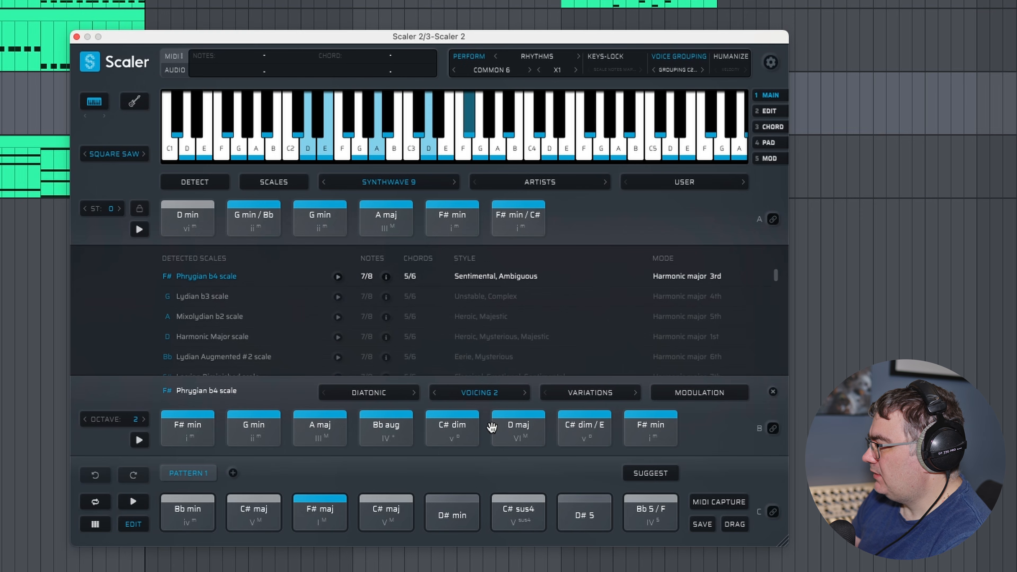
pyautogui.click(261, 438)
pyautogui.click(320, 437)
pyautogui.click(379, 436)
pyautogui.click(474, 432)
pyautogui.click(522, 437)
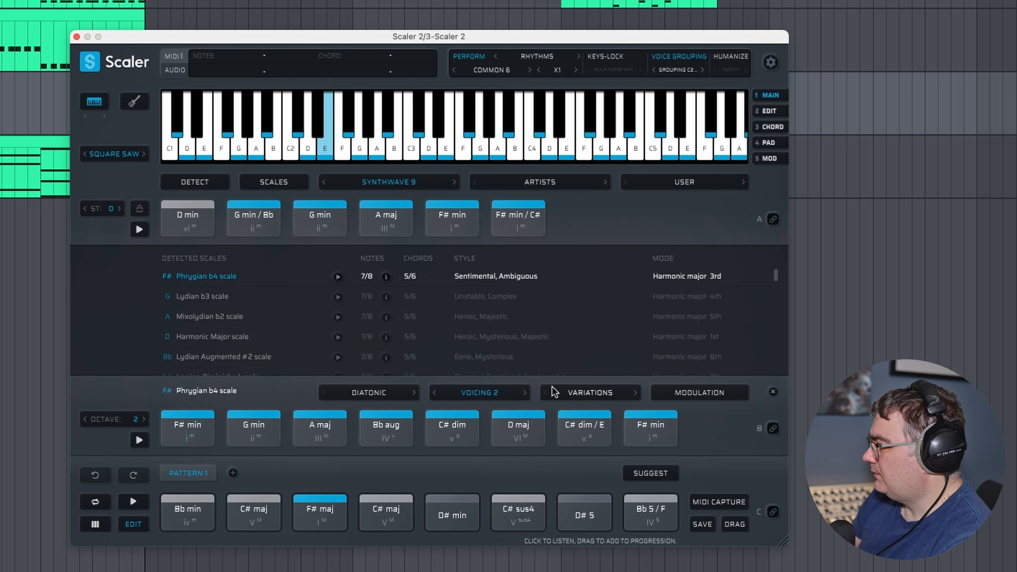
# - Set the scale chords to Voicing 1 and audition several of them, plus the A maj chord of Synthwave 9
pyautogui.click(495, 393)
pyautogui.click(483, 412)
pyautogui.click(386, 432)
pyautogui.click(320, 432)
pyautogui.click(253, 431)
pyautogui.click(393, 216)
# - Load the Trance 9 song chord set and audition its C# maj, D# min and B maj / F# chords
pyautogui.click(388, 182)
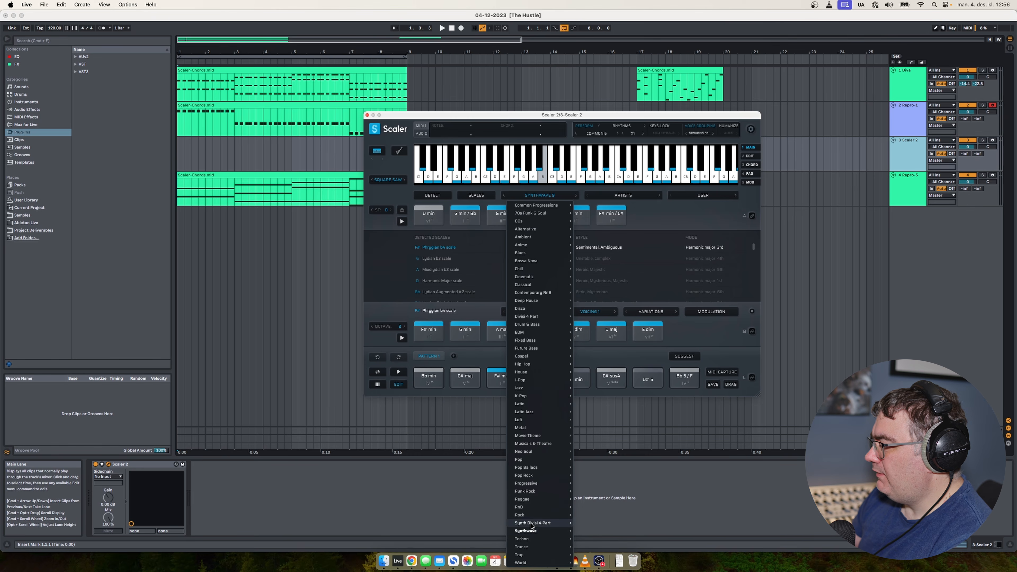
pyautogui.moveTo(377, 571)
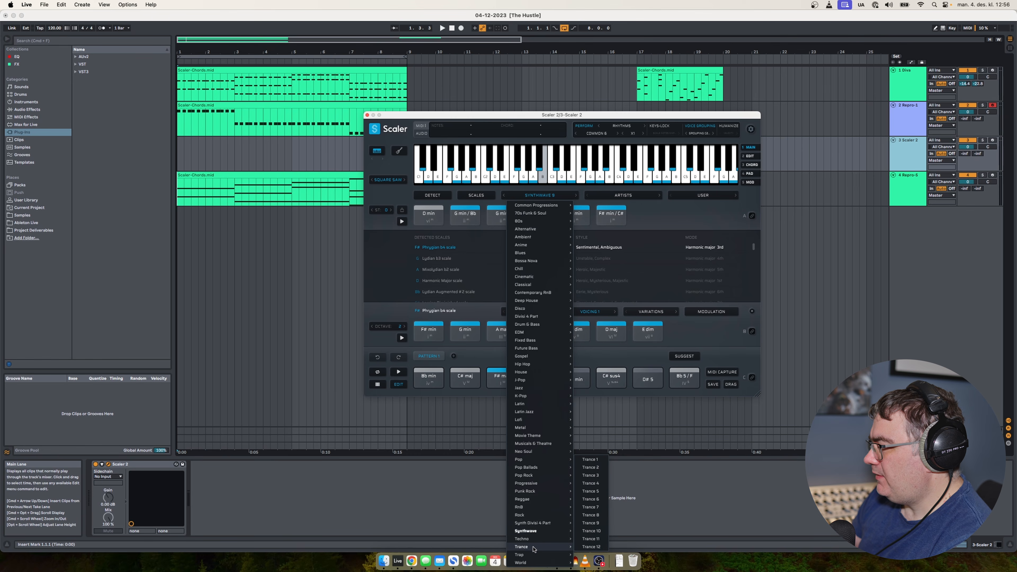
pyautogui.click(591, 523)
pyautogui.click(512, 220)
pyautogui.click(464, 220)
pyautogui.click(428, 215)
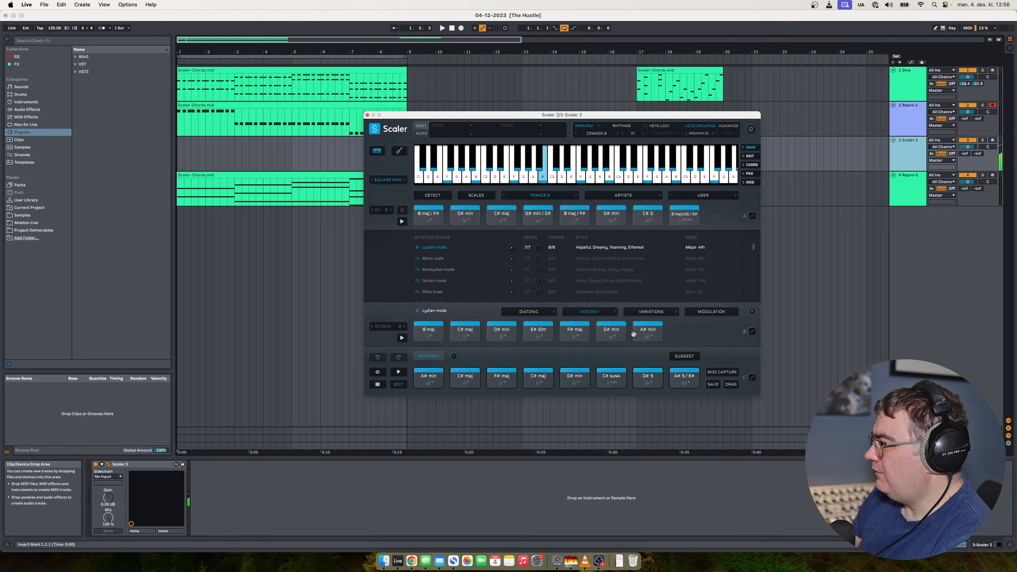
# - Load the Trance 5 song chord set and audition its F maj, E min / G, B min7(b5) / A and D sus2 / E chords
pyautogui.click(552, 196)
pyautogui.moveTo(537, 485)
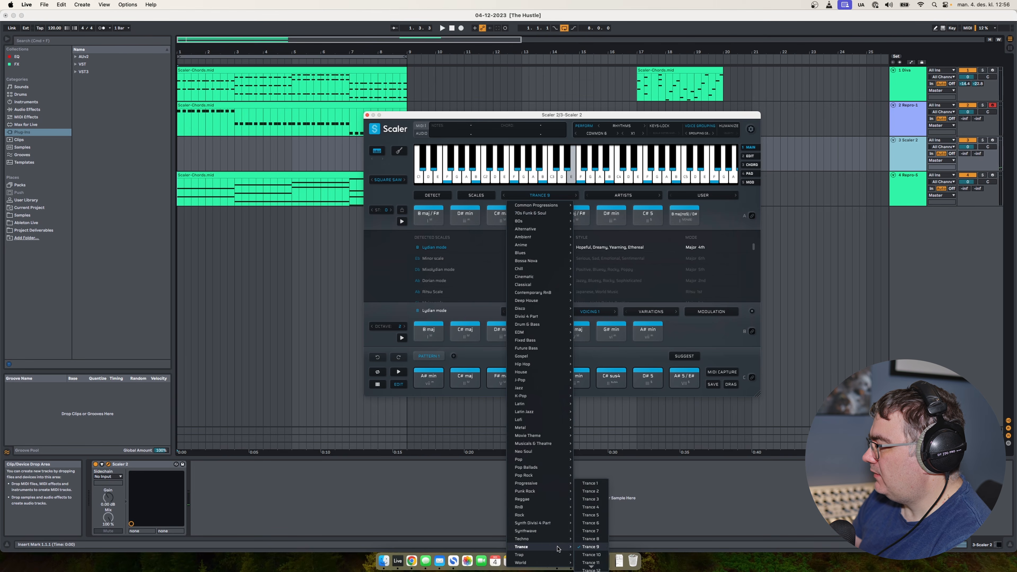
pyautogui.click(591, 504)
pyautogui.click(432, 223)
pyautogui.click(611, 216)
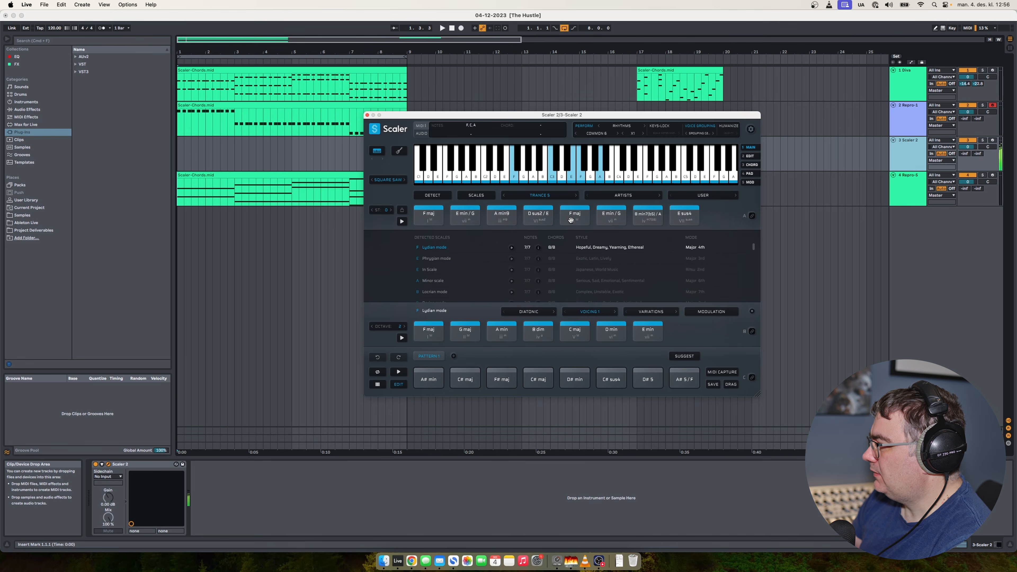
pyautogui.click(642, 217)
pyautogui.click(541, 218)
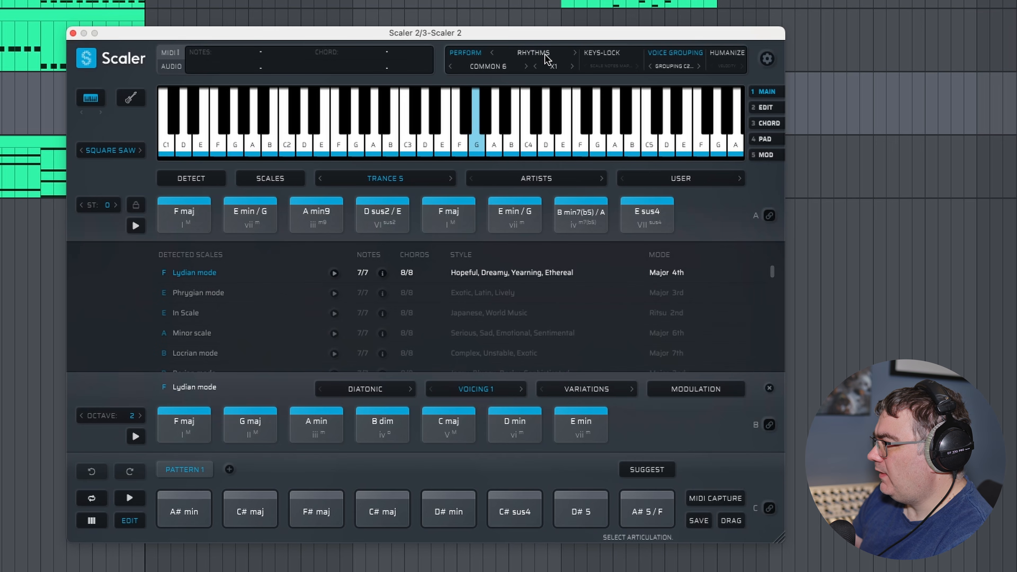
# - View the available performance modes, keep Rhythms, and play the start of the Trance 5 progression with Common 6
pyautogui.click(547, 59)
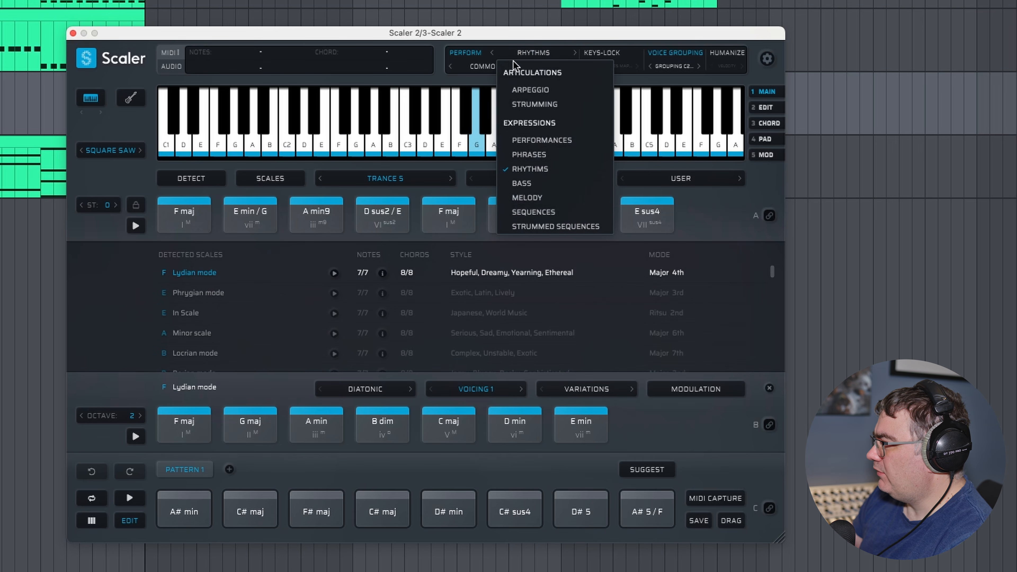
pyautogui.click(538, 172)
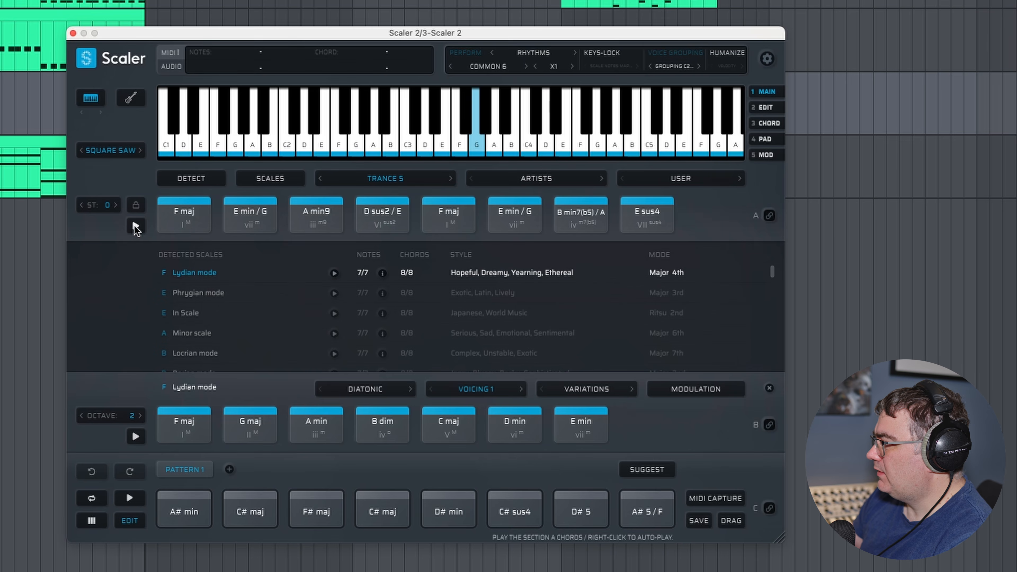
pyautogui.click(136, 225)
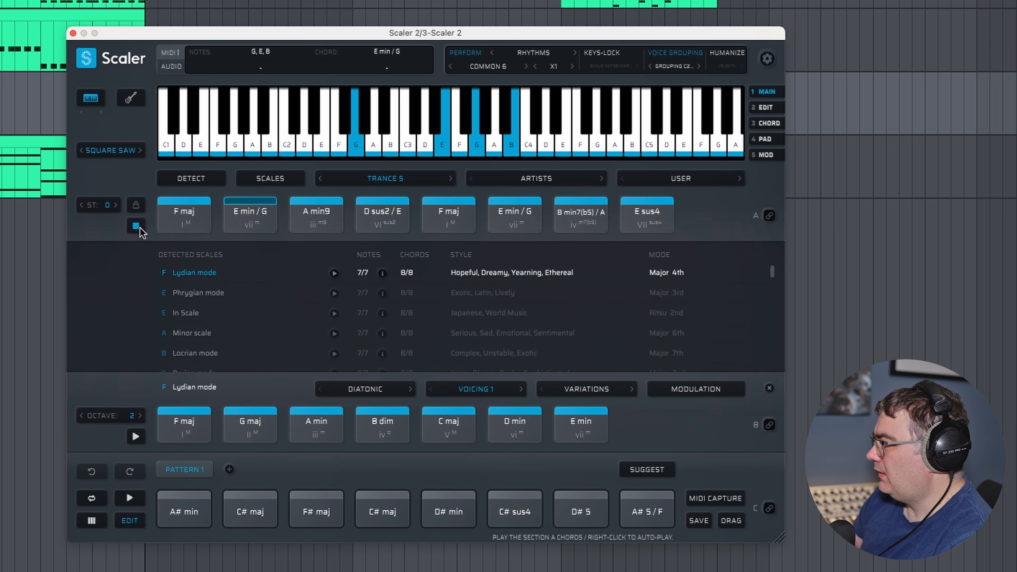
pyautogui.click(136, 226)
# - Choose the Presto rhythm Ed and play the Trance 5 progression with it
pyautogui.click(488, 66)
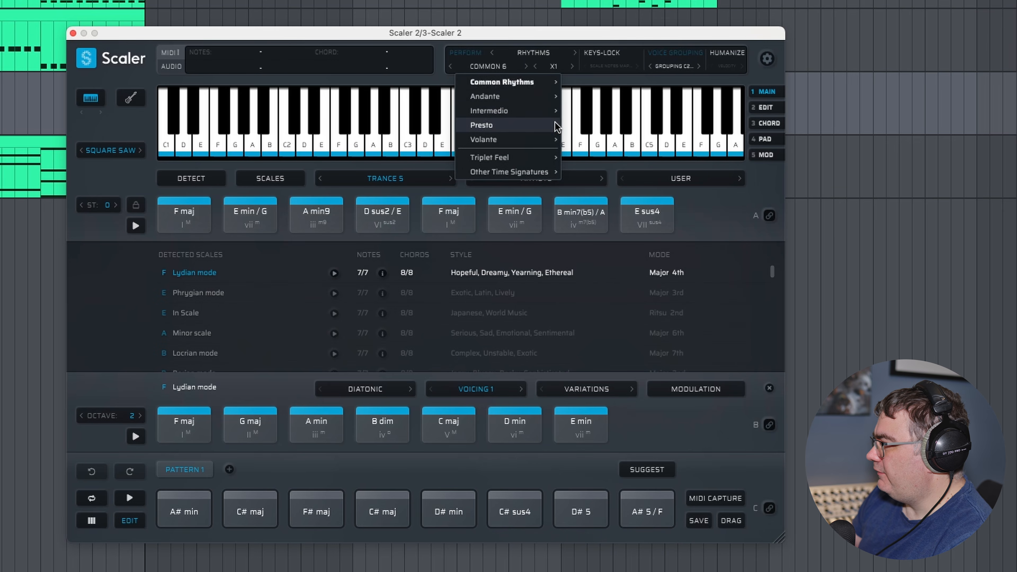
pyautogui.moveTo(555, 126)
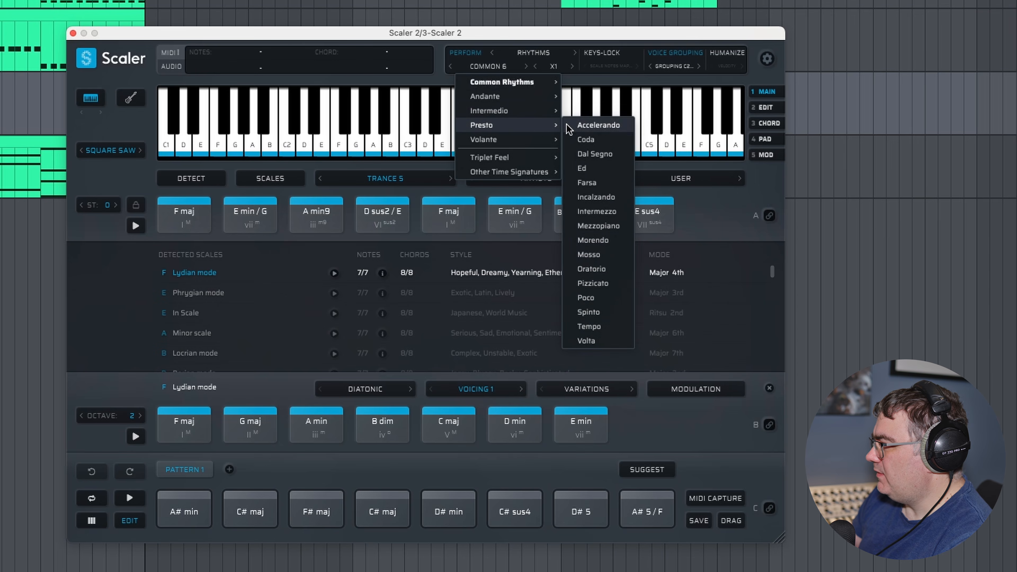
pyautogui.click(573, 168)
pyautogui.click(137, 225)
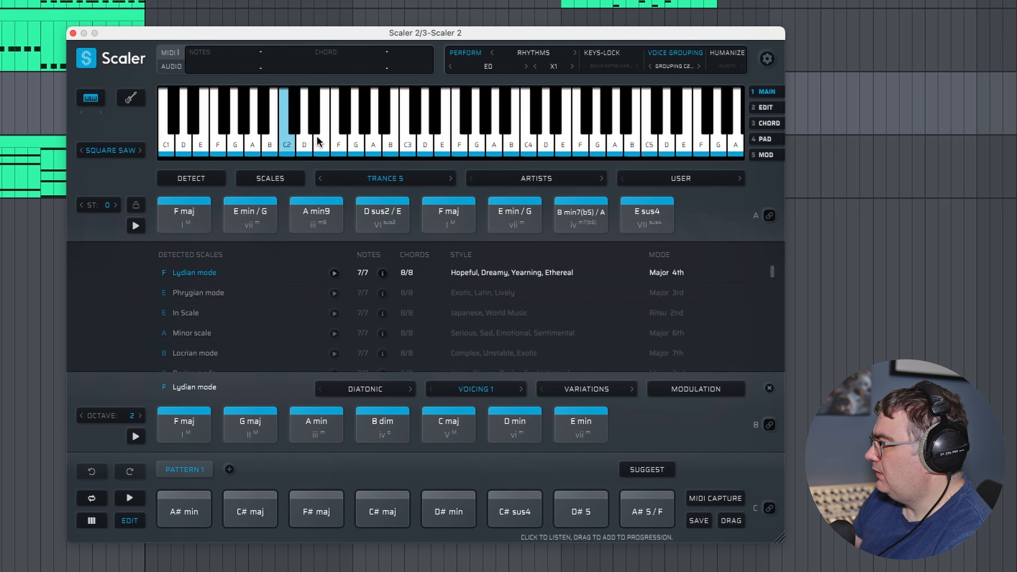
# - Switch the performance mode to Arpeggio at a 1/8T rate and play the start of the Trance 5 progression
pyautogui.click(551, 52)
pyautogui.click(556, 91)
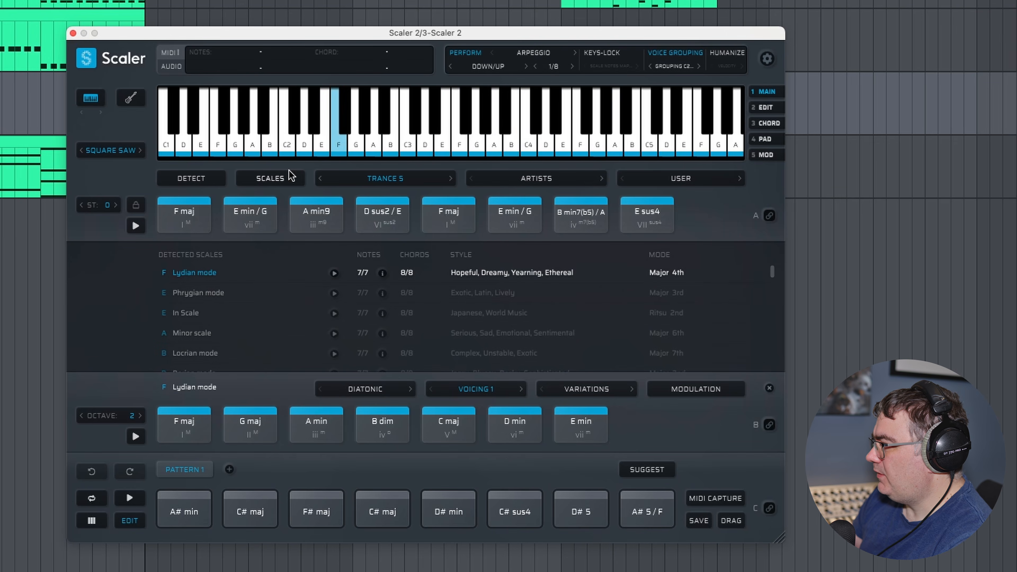
pyautogui.click(554, 66)
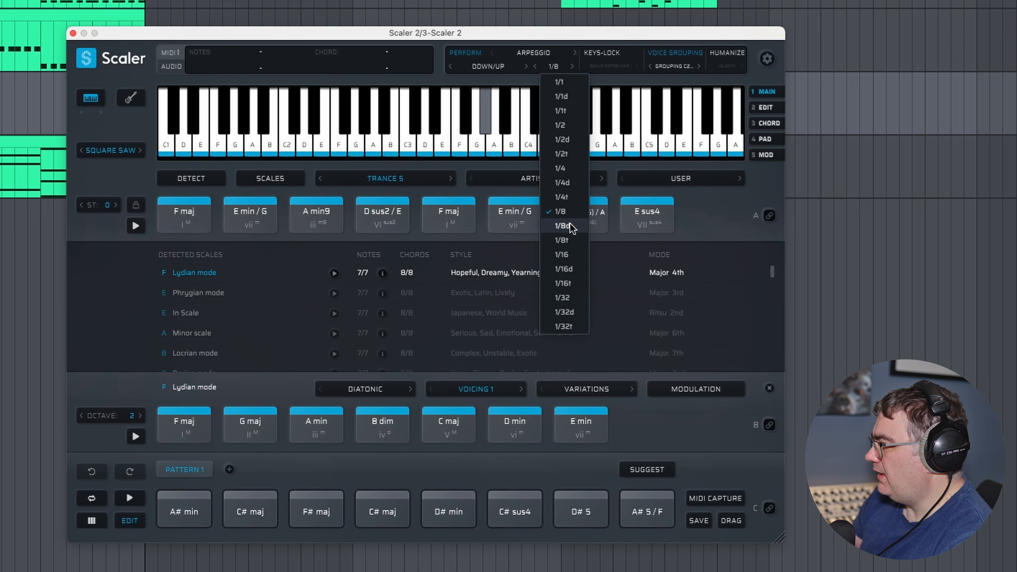
pyautogui.click(577, 241)
pyautogui.click(135, 226)
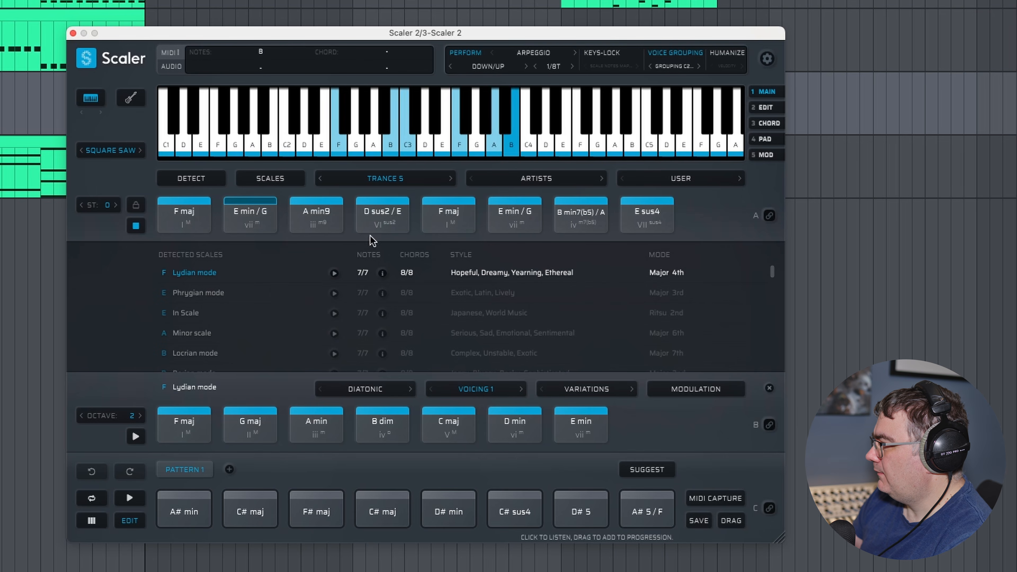
pyautogui.click(136, 226)
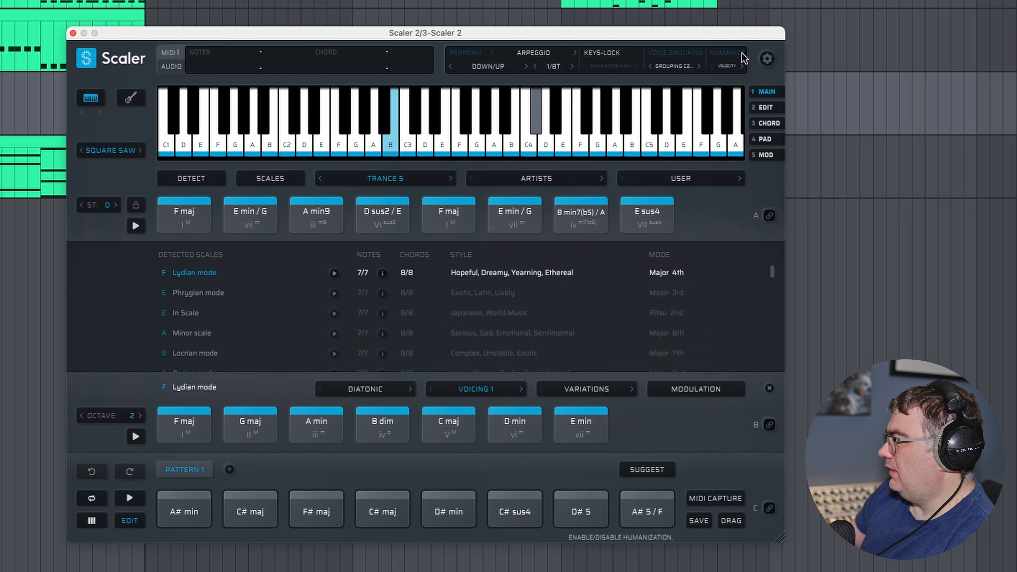
# - Set humanization to Both and play the Trance 5 progression
pyautogui.click(734, 65)
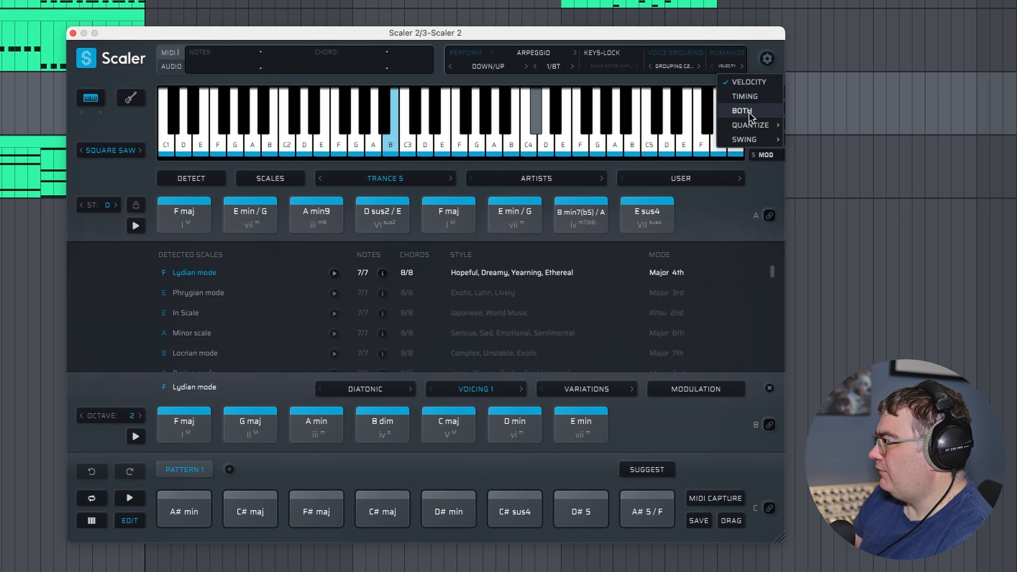
pyautogui.click(749, 97)
pyautogui.click(741, 66)
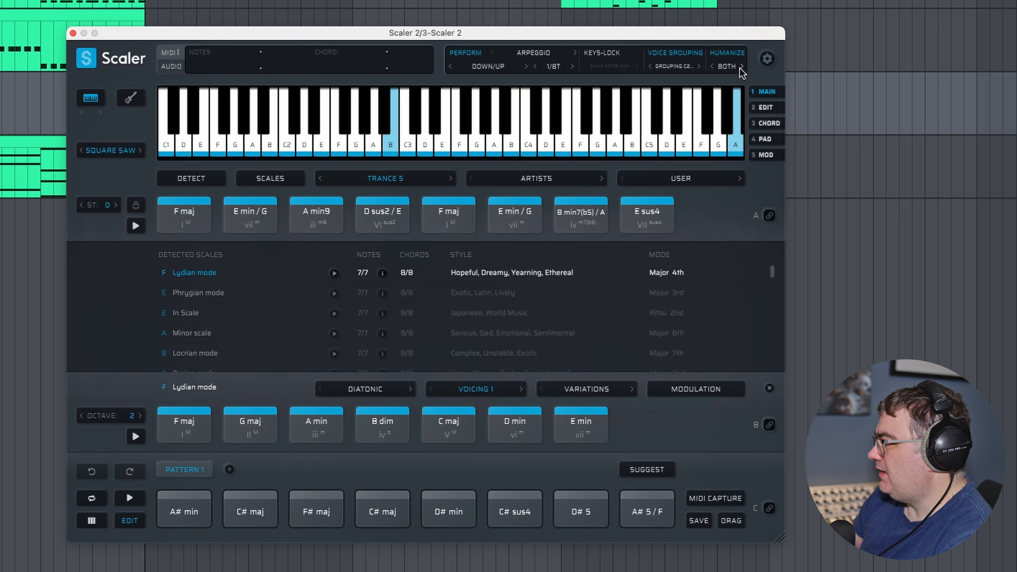
pyautogui.click(135, 226)
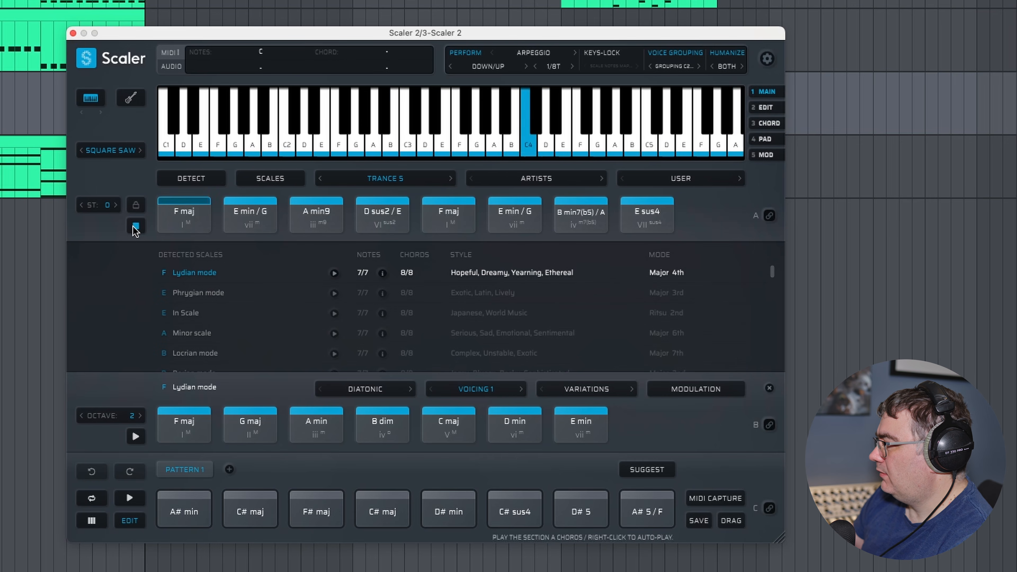
# - Try Timing humanization and a Swing setting on the Trance 5 arpeggio, and play the progression
pyautogui.click(727, 66)
pyautogui.click(745, 96)
pyautogui.click(726, 66)
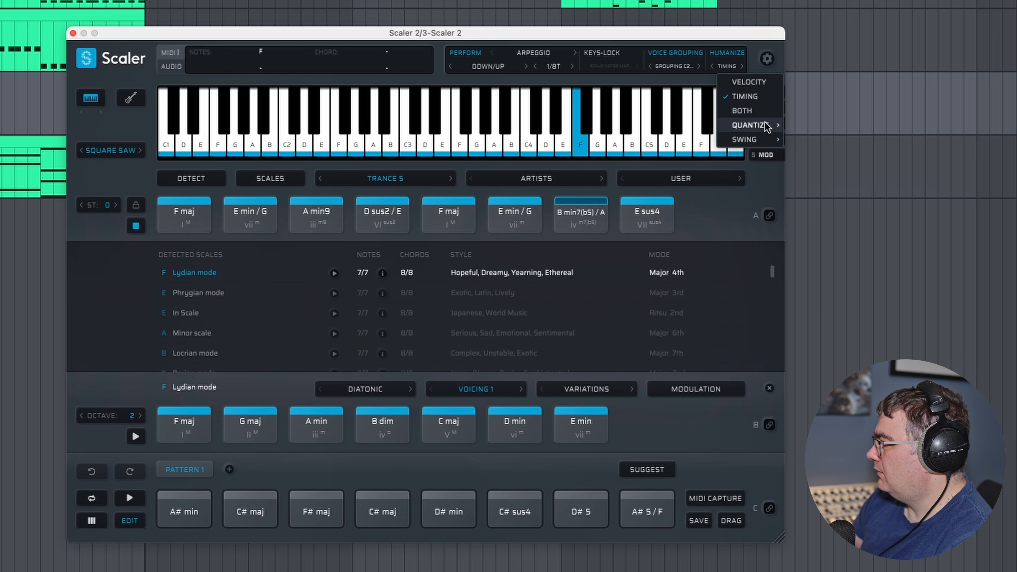
pyautogui.moveTo(775, 139)
pyautogui.click(830, 197)
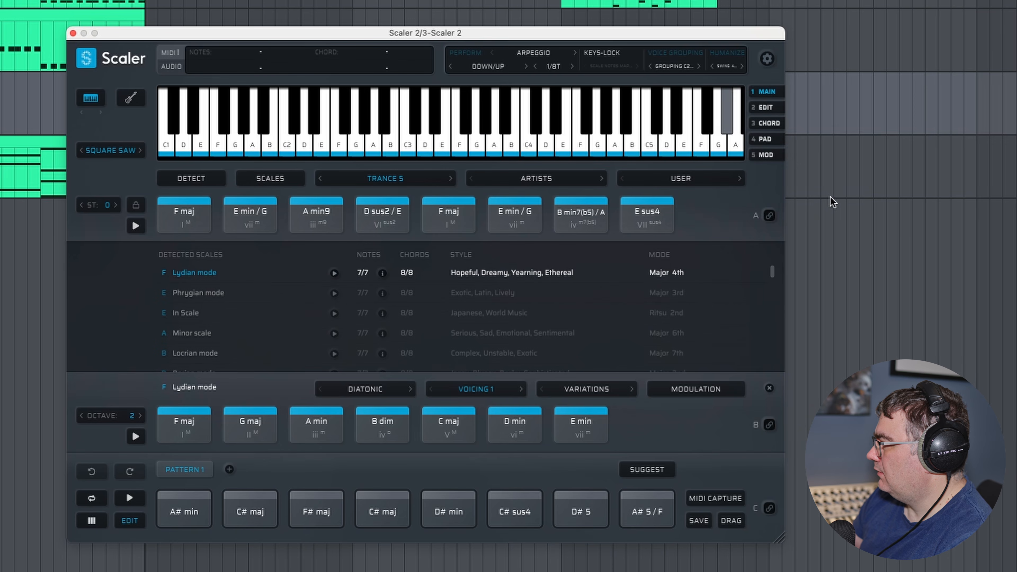
pyautogui.click(135, 227)
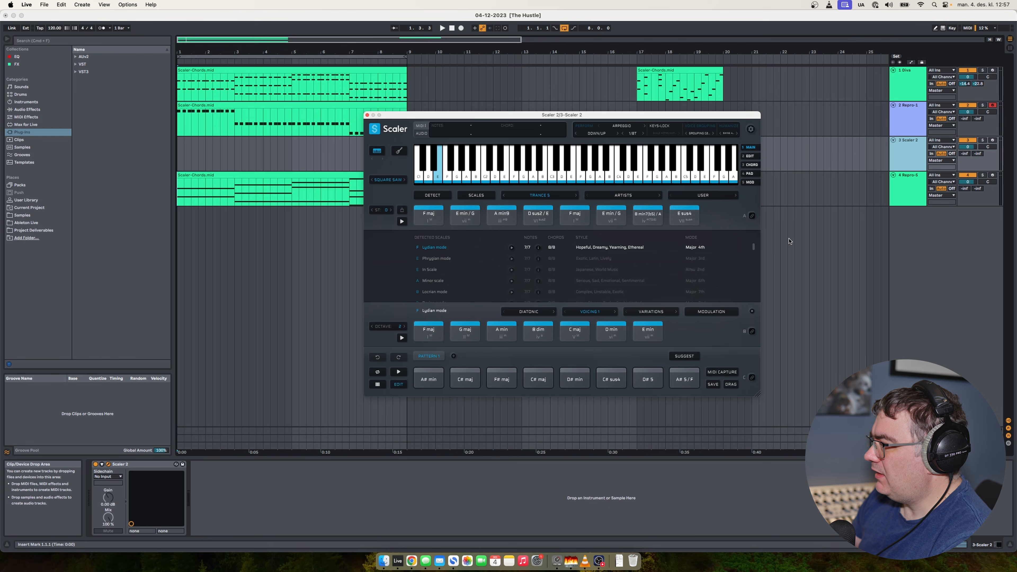
# - Try placing the Trance 5 progression as a MIDI clip on a new track at bar 1, and undo it
pyautogui.moveTo(419, 204); pyautogui.dragTo(196, 223)
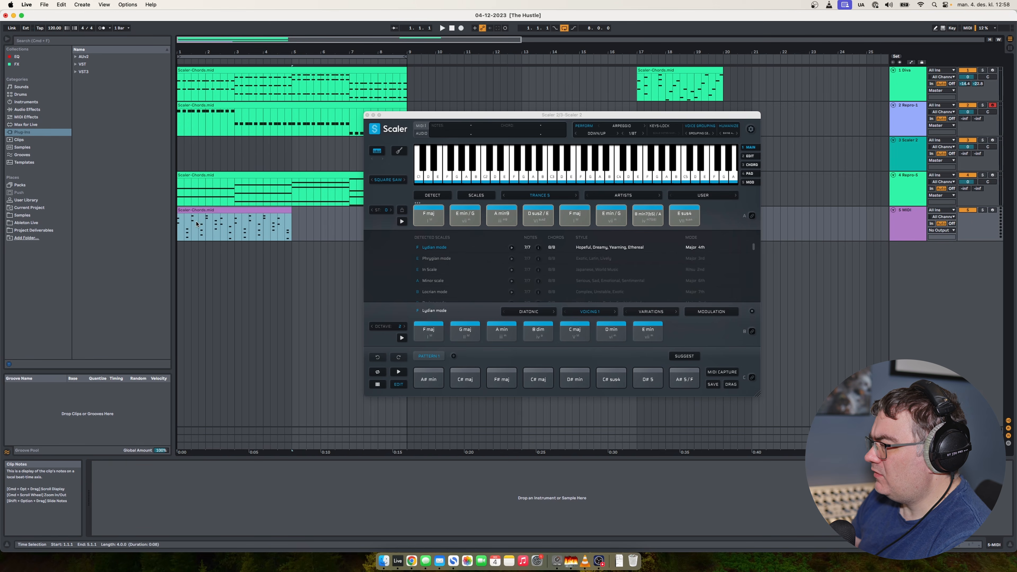
pyautogui.press('Delete')
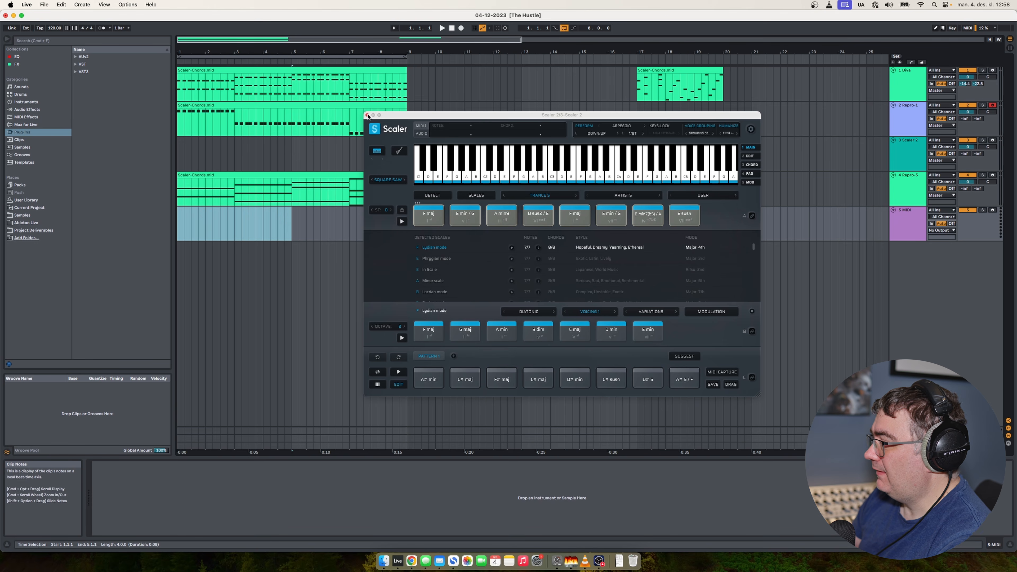
pyautogui.press('super+z')
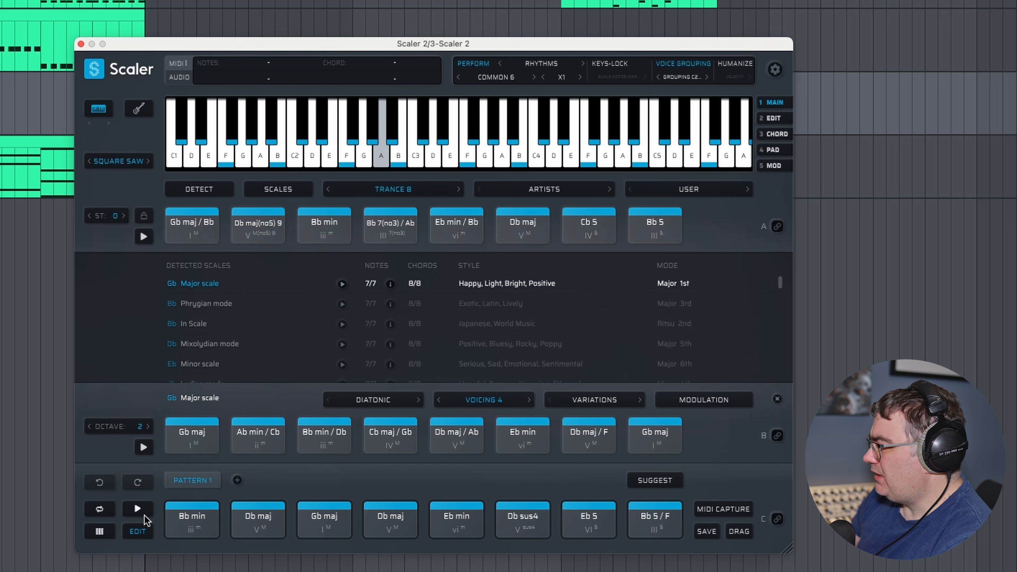
# - Play the Pattern 1 progression with the Common 6 rhythm and audition its Bb min chord
pyautogui.click(403, 377)
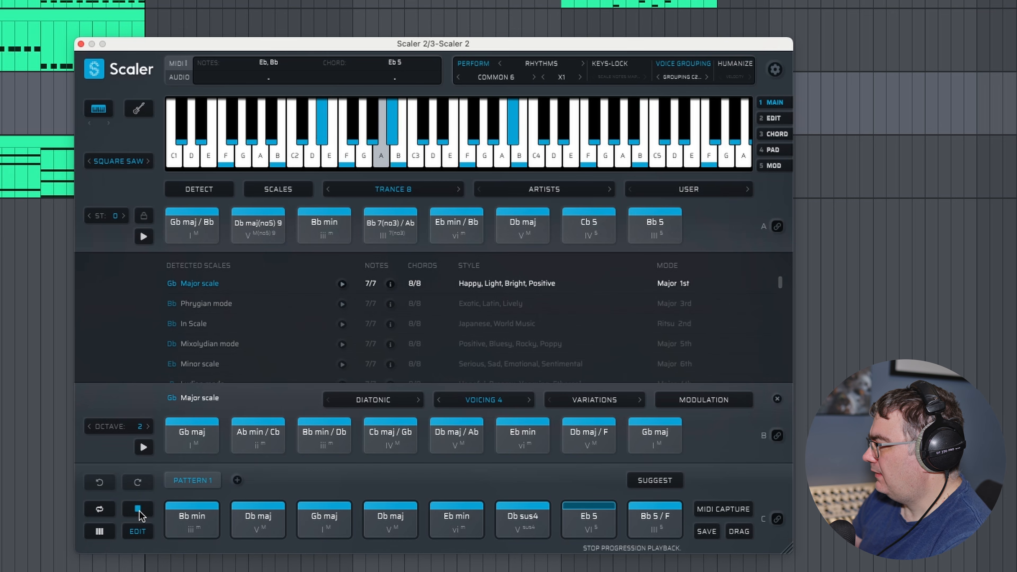
pyautogui.click(142, 510)
pyautogui.click(142, 511)
pyautogui.click(143, 511)
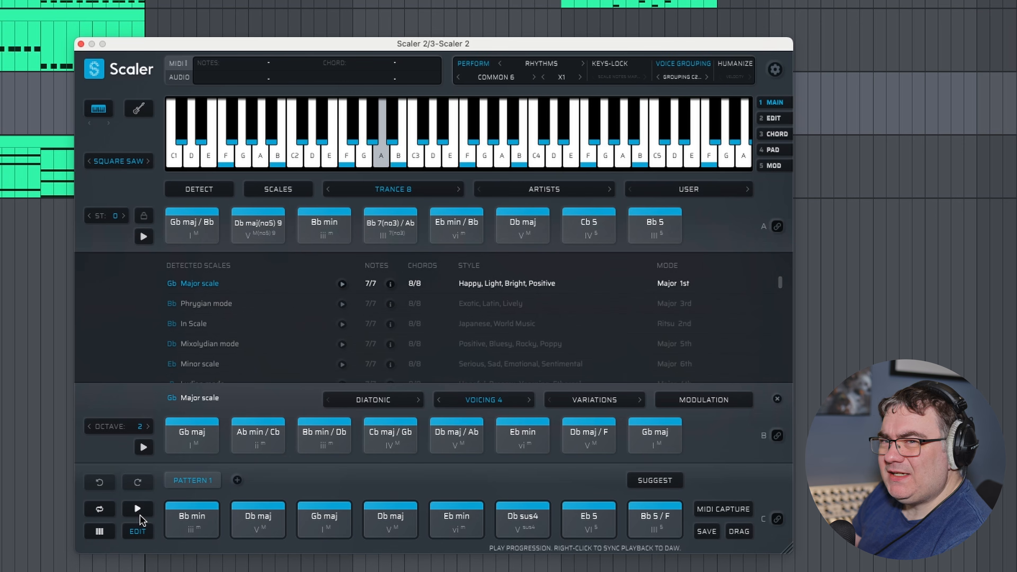
pyautogui.click(192, 521)
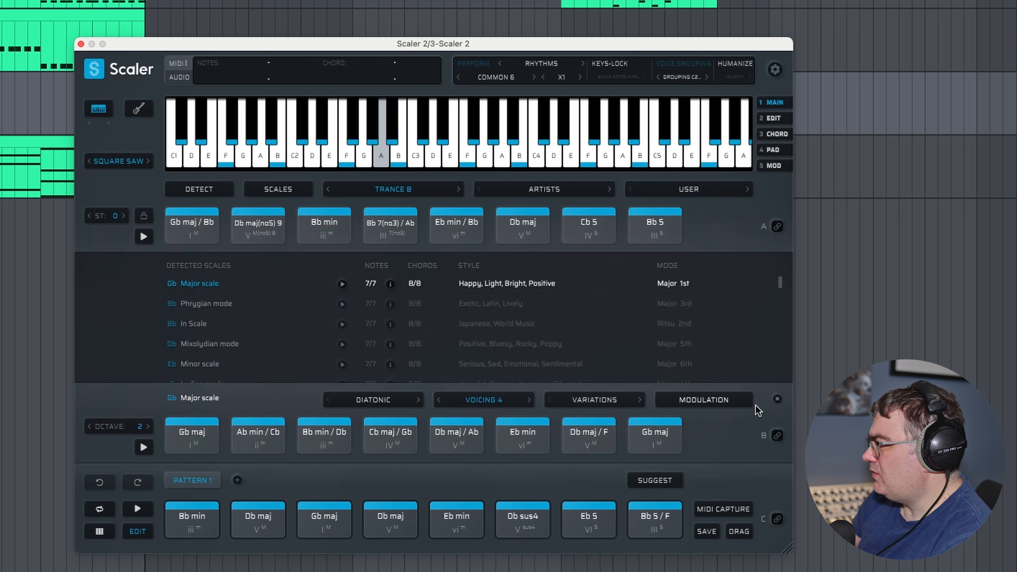
# - Audition the Gb major scale chords in Voicing 4 one by one, from the first to the last Gb maj
pyautogui.click(198, 445)
pyautogui.click(260, 447)
pyautogui.click(344, 448)
pyautogui.click(395, 448)
pyautogui.click(457, 446)
pyautogui.click(523, 444)
pyautogui.click(589, 443)
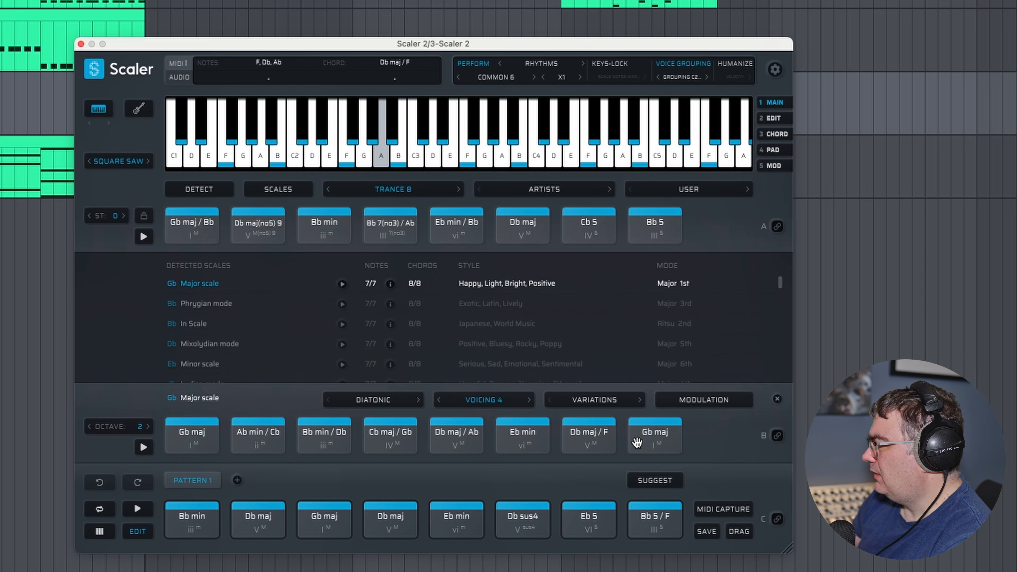
pyautogui.click(637, 442)
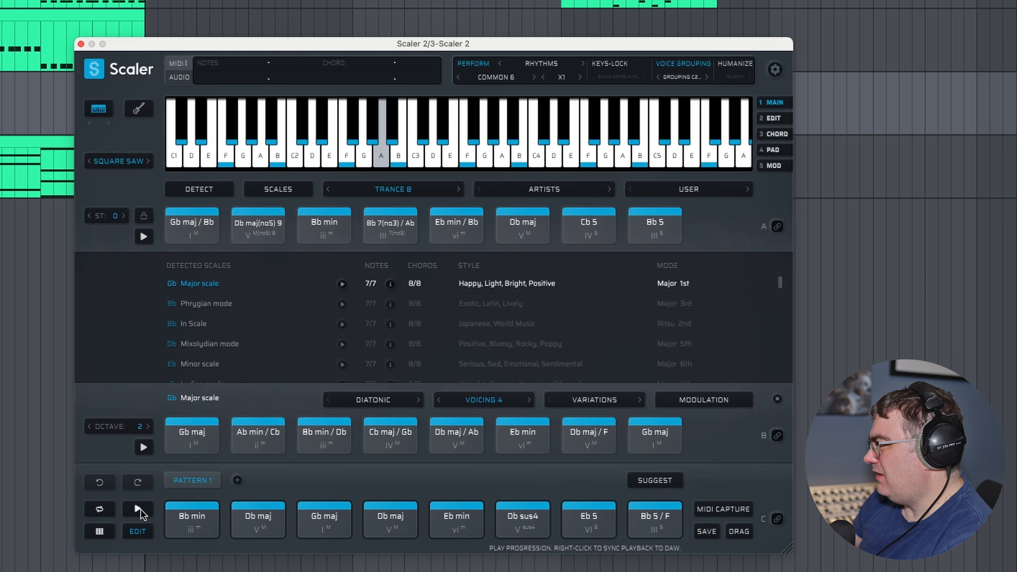
# - Play the start of Pattern 1 and place all its chords as a MIDI clip on the Diva track at 21.2.1
pyautogui.click(138, 509)
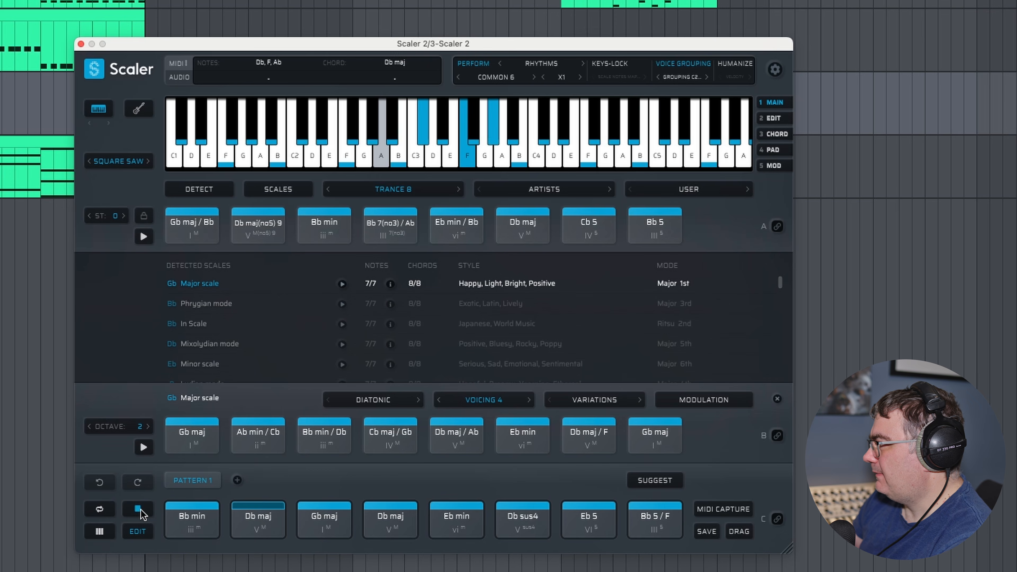
pyautogui.click(140, 508)
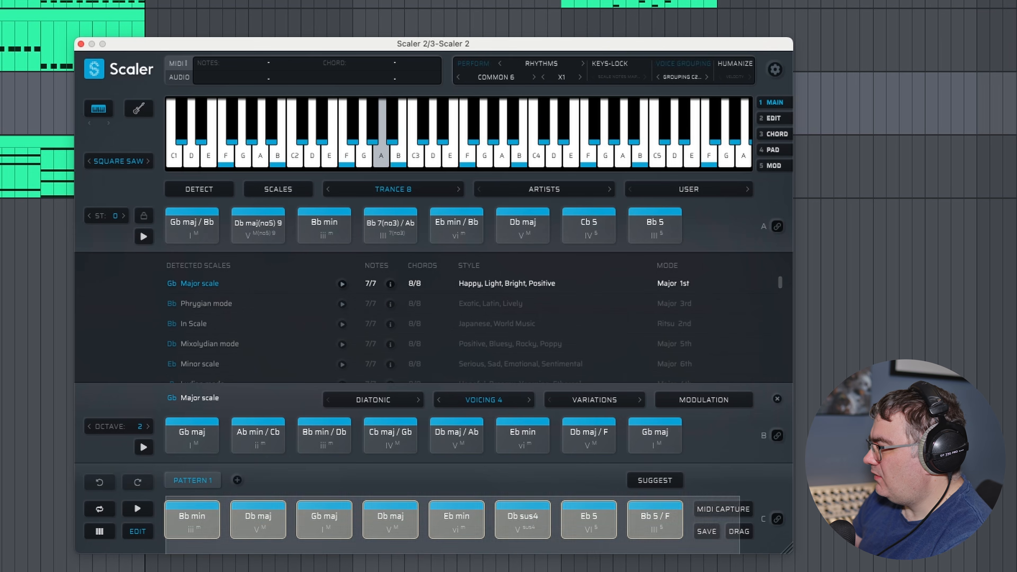
pyautogui.moveTo(216, 531); pyautogui.dragTo(786, 4)
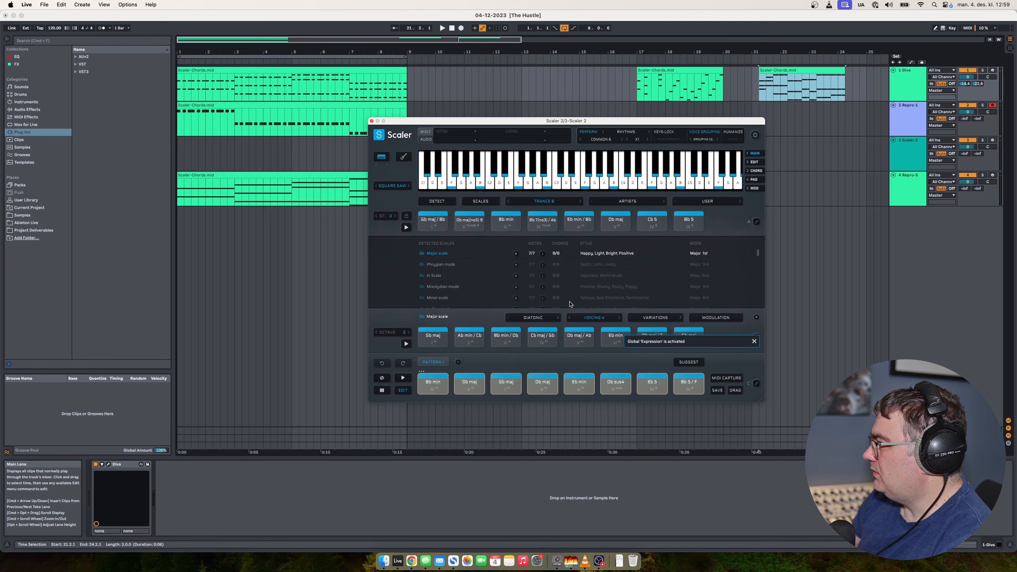
pyautogui.click(859, 118)
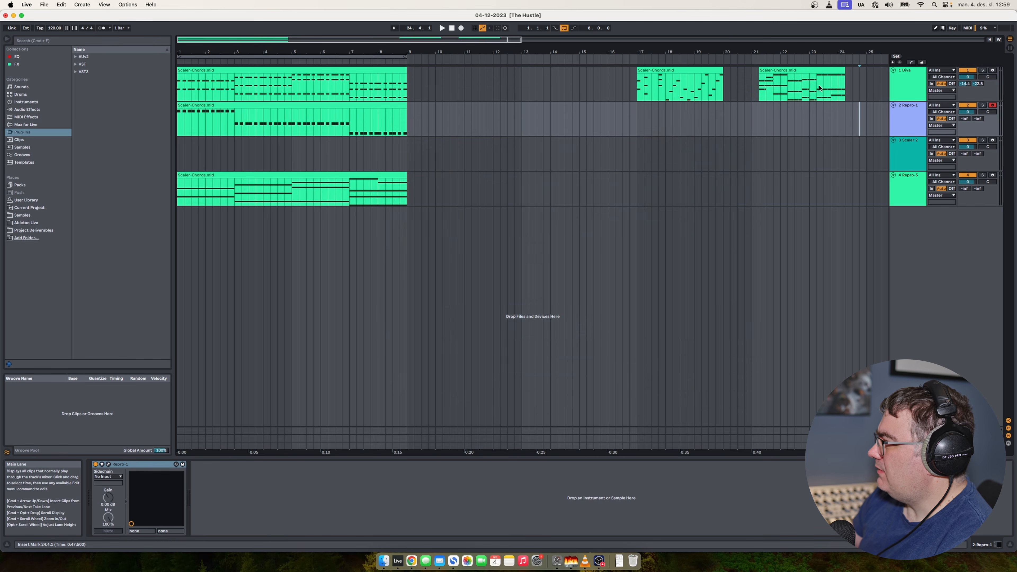
# - Examine the chord notes inside the new MIDI clip near bar 21 of the Diva track
pyautogui.click(775, 71)
pyautogui.doubleClick(775, 70)
pyautogui.moveTo(219, 165); pyautogui.dragTo(575, 377)
pyautogui.moveTo(692, 140); pyautogui.dragTo(978, 436)
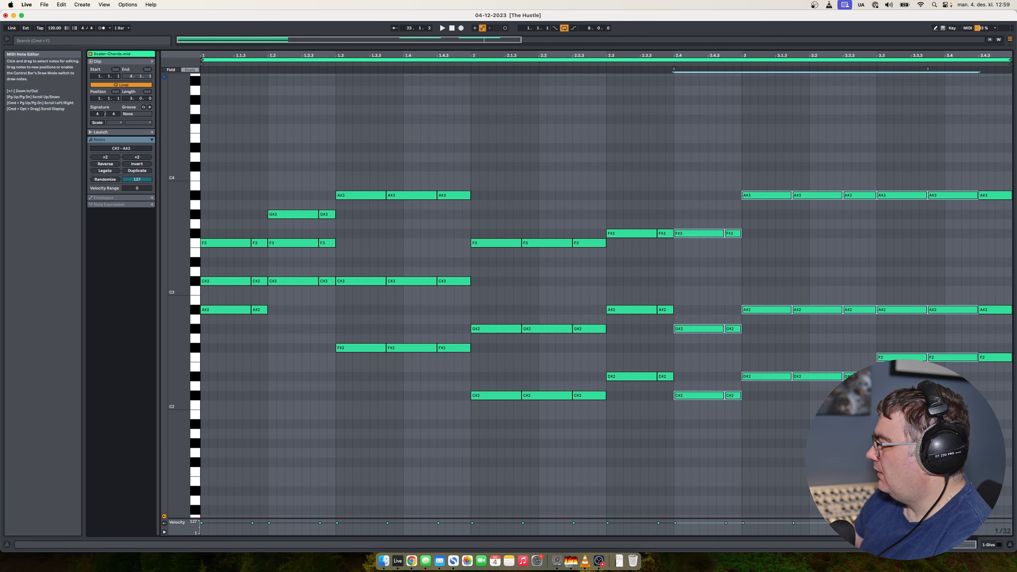
pyautogui.click(1008, 545)
# - Examine the single notes and chords in the Diva clip at bar 17, marking the first three chords
pyautogui.click(802, 120)
pyautogui.click(913, 89)
pyautogui.doubleClick(775, 92)
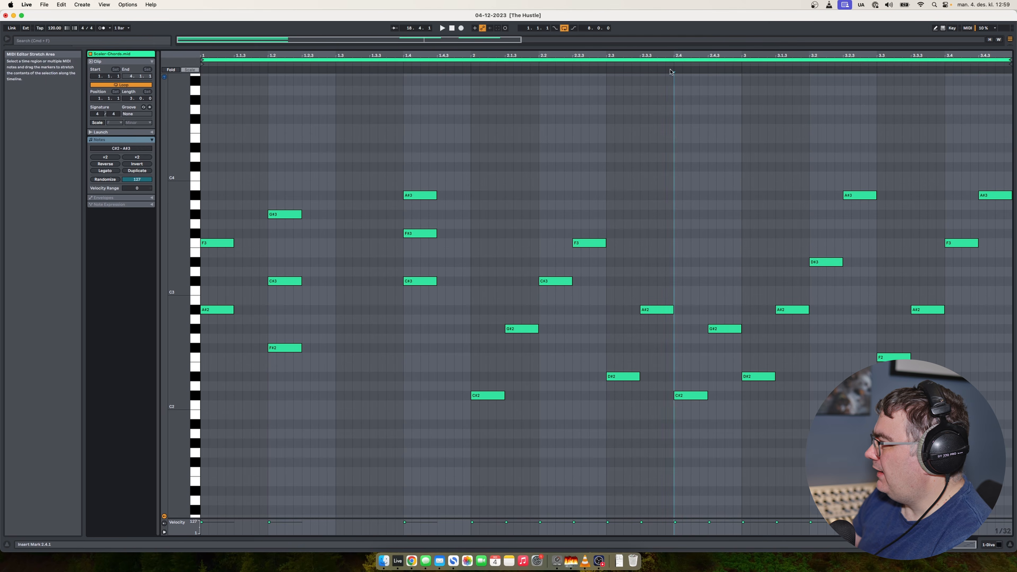
pyautogui.moveTo(207, 231); pyautogui.dragTo(207, 346)
pyautogui.moveTo(303, 134); pyautogui.dragTo(282, 361)
pyautogui.moveTo(438, 139); pyautogui.dragTo(436, 367)
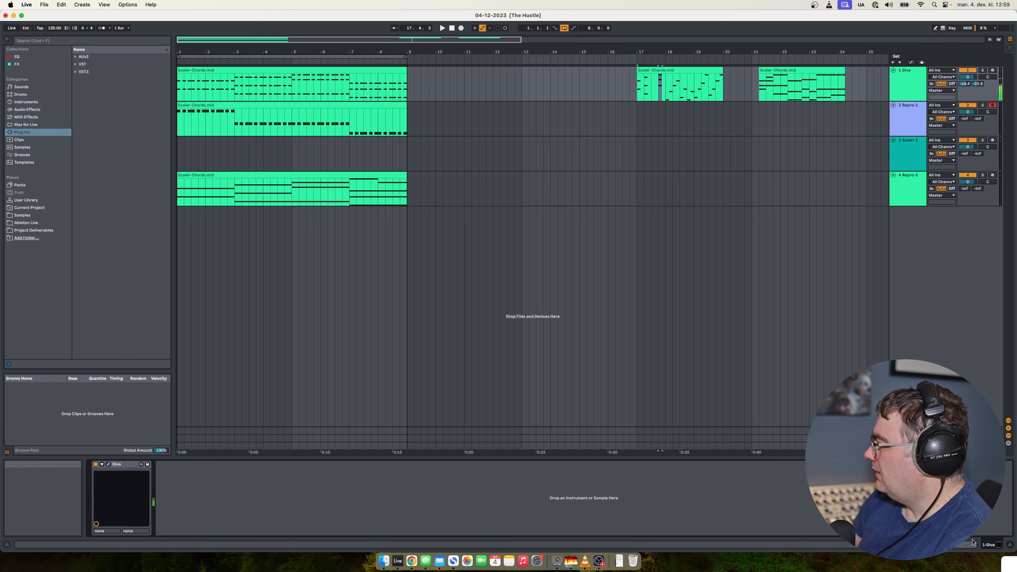
pyautogui.doubleClick(702, 75)
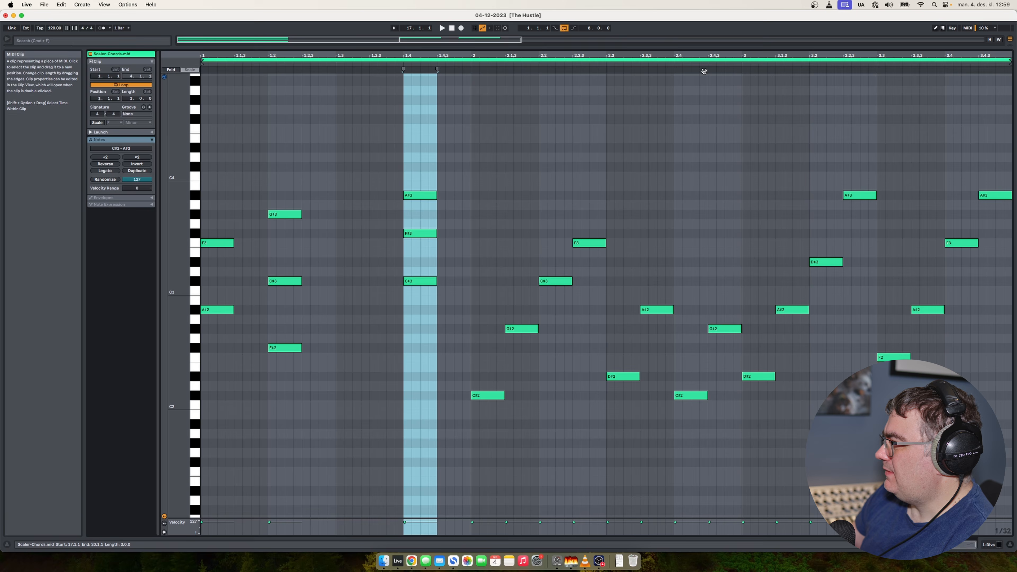
pyautogui.hotkey('shift', 'Tab')
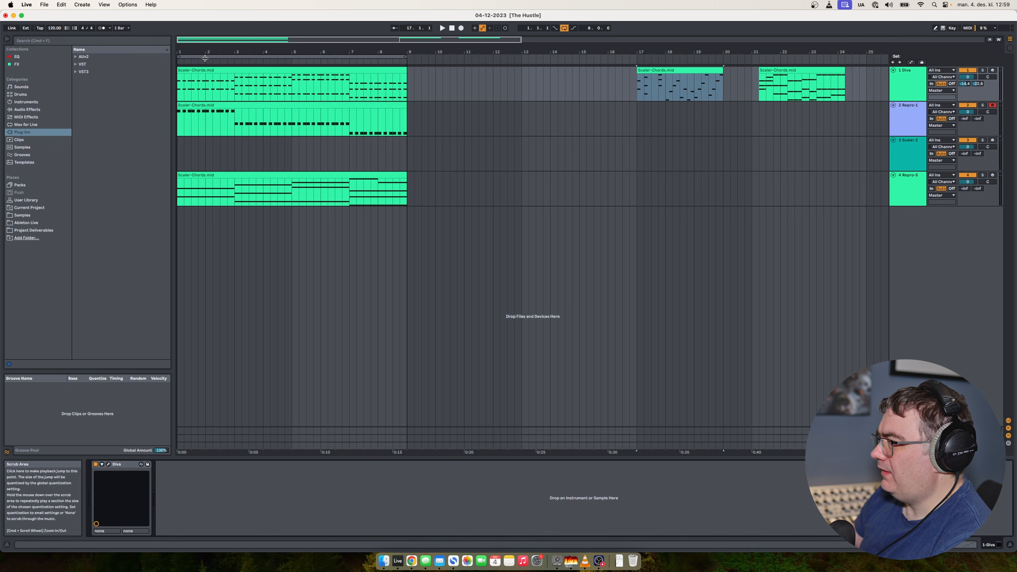
# - Select bars 1 to 8 across all tracks and play the section
pyautogui.click(200, 72)
pyautogui.hotkey('shift', 'Down')
pyautogui.hotkey('shift', 'Down')
pyautogui.hotkey('shift', 'Down')
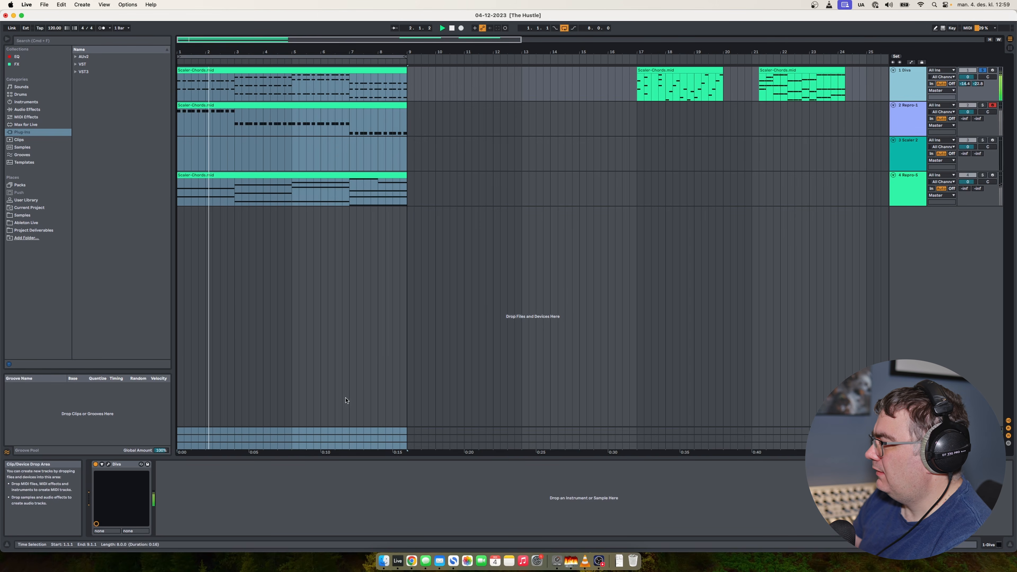
# - Adjust the filter in the Diva synth while the section plays, and close the synth window
pyautogui.click(109, 464)
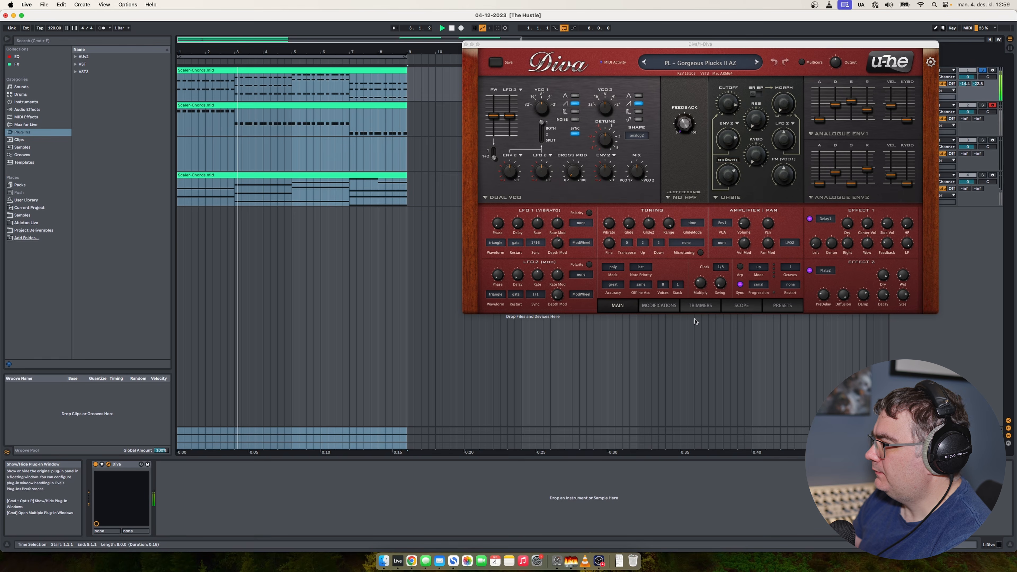
pyautogui.moveTo(726, 128)
pyautogui.mouseDown()
pyautogui.moveTo(725, 145)
pyautogui.moveTo(729, 108)
pyautogui.mouseUp()
pyautogui.click(466, 44)
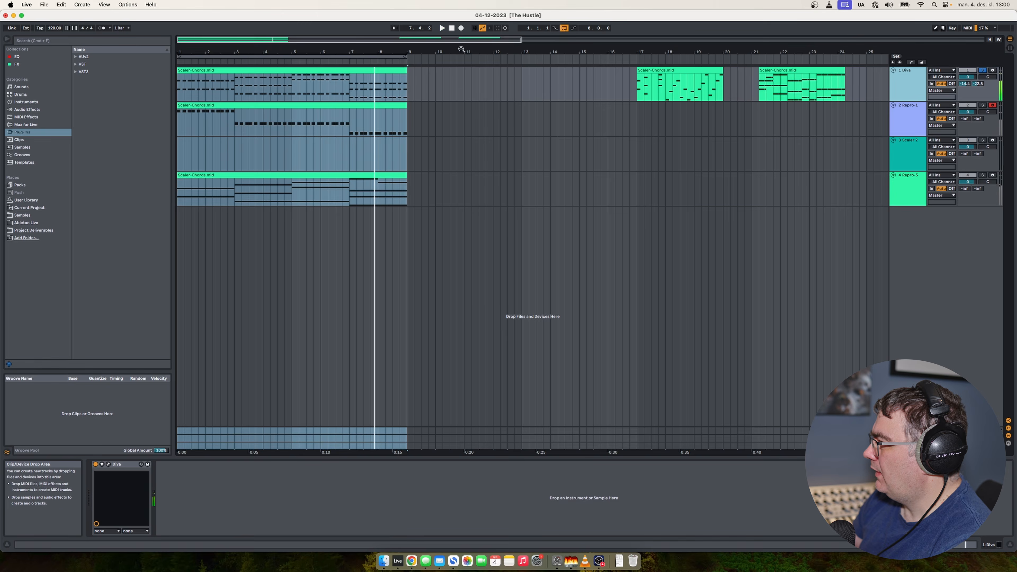
# - Examine the repeated chord notes in bars 7 and 8 of the first Diva clip
pyautogui.doubleClick(395, 80)
pyautogui.click(841, 268)
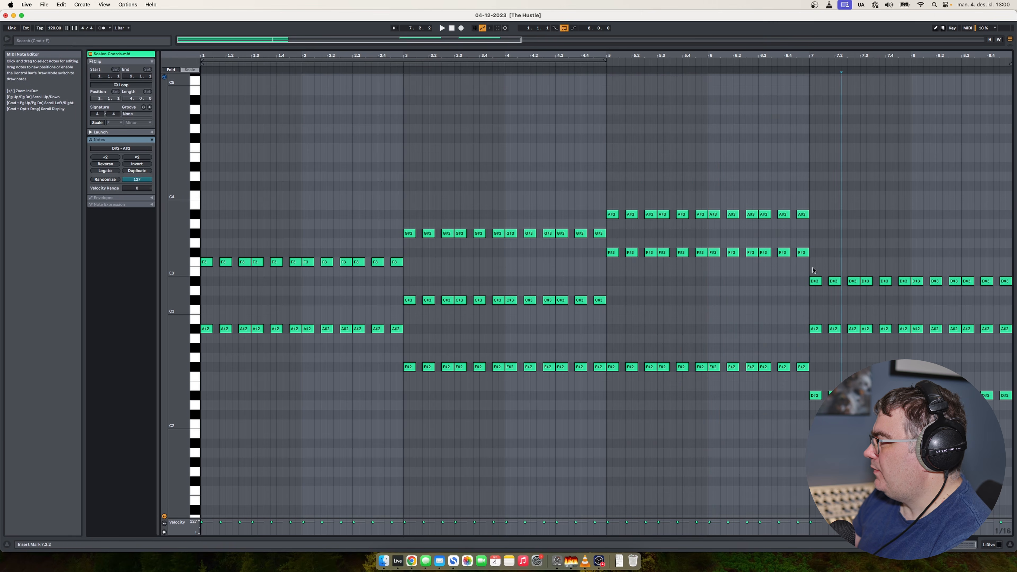
pyautogui.moveTo(812, 273); pyautogui.dragTo(963, 409)
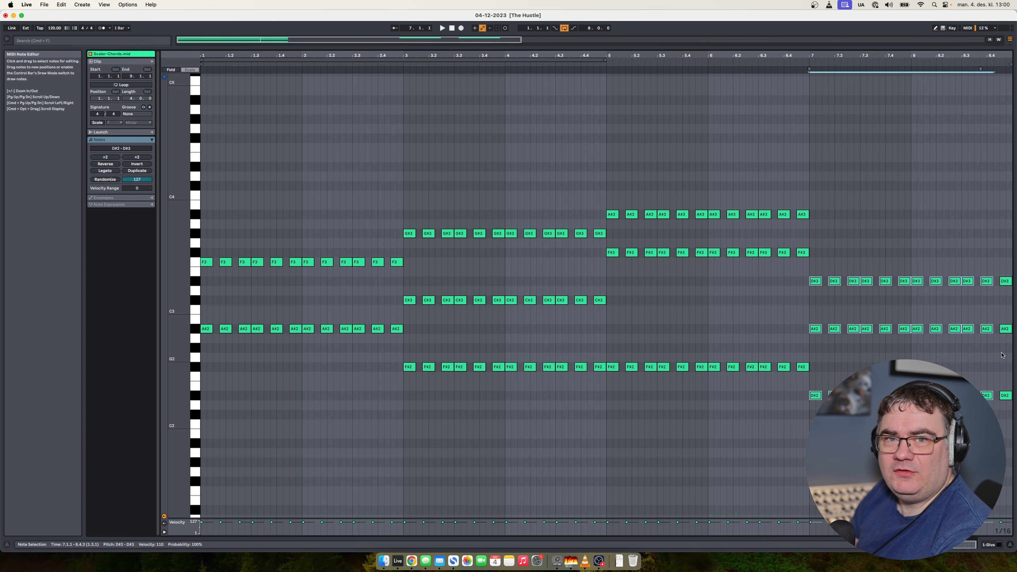
pyautogui.click(974, 356)
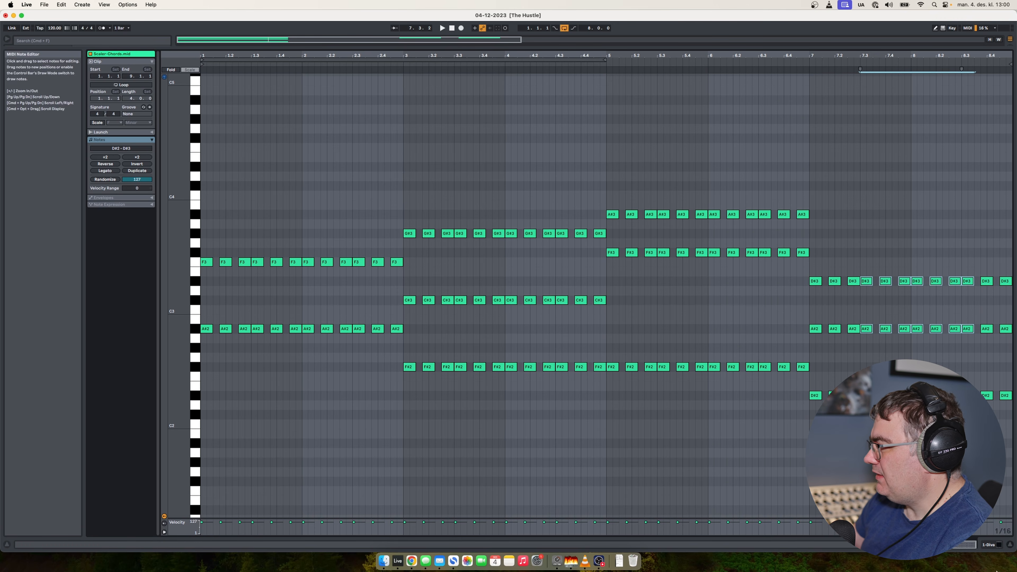
pyautogui.hotkey('shift', 'Tab')
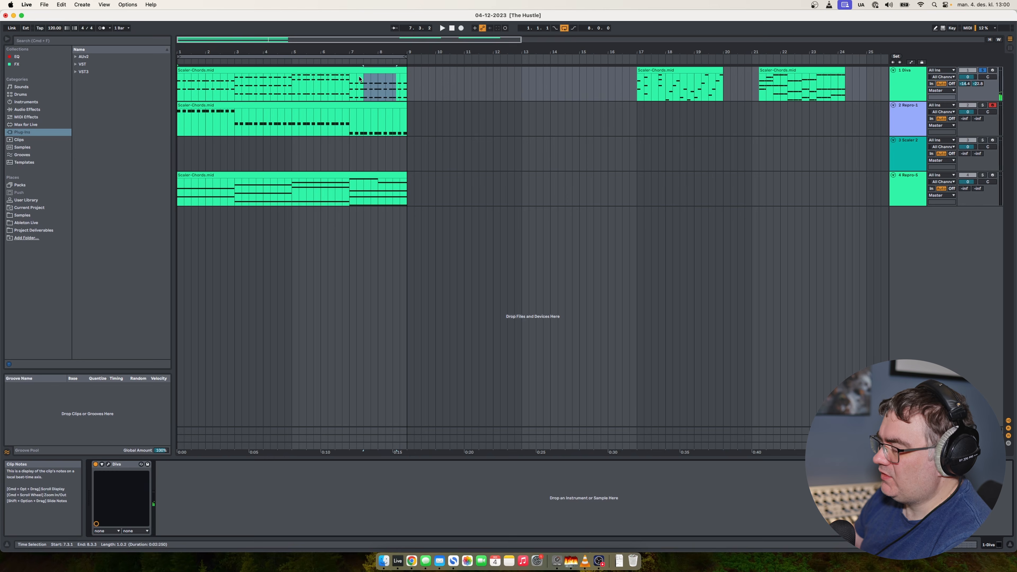
# - Shift the second-to-last top note of each chord in the first Diva clip one sixteenth earlier and play the result
pyautogui.click(308, 56)
pyautogui.press('space')
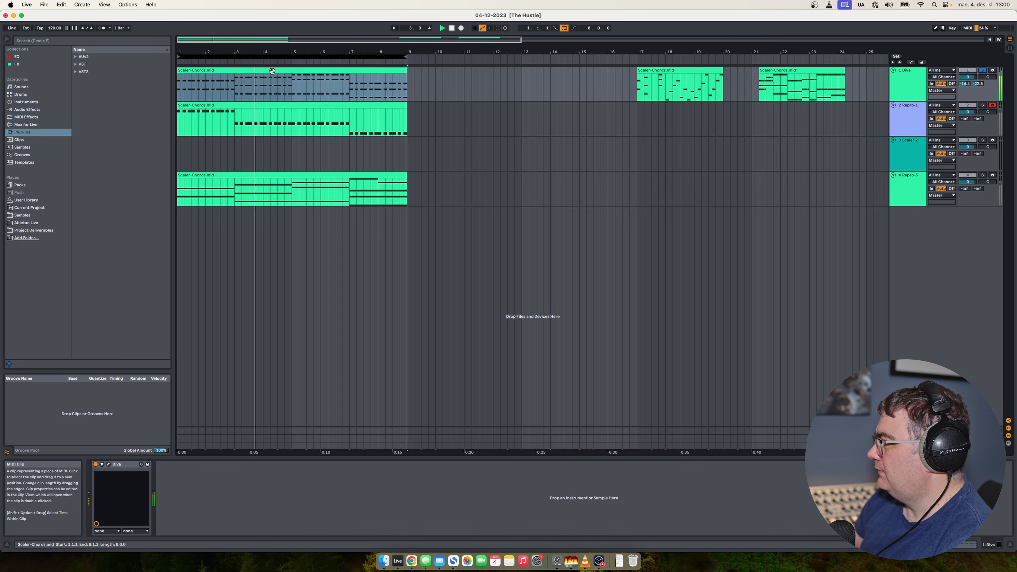
pyautogui.hotkey('shift', 'Tab')
pyautogui.click(583, 235)
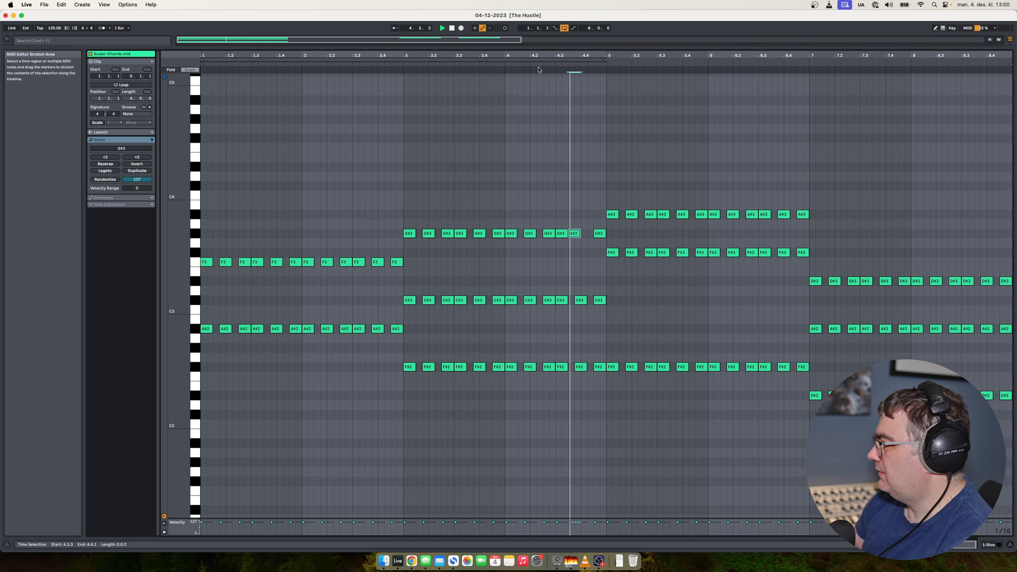
pyautogui.moveTo(378, 266); pyautogui.dragTo(377, 267)
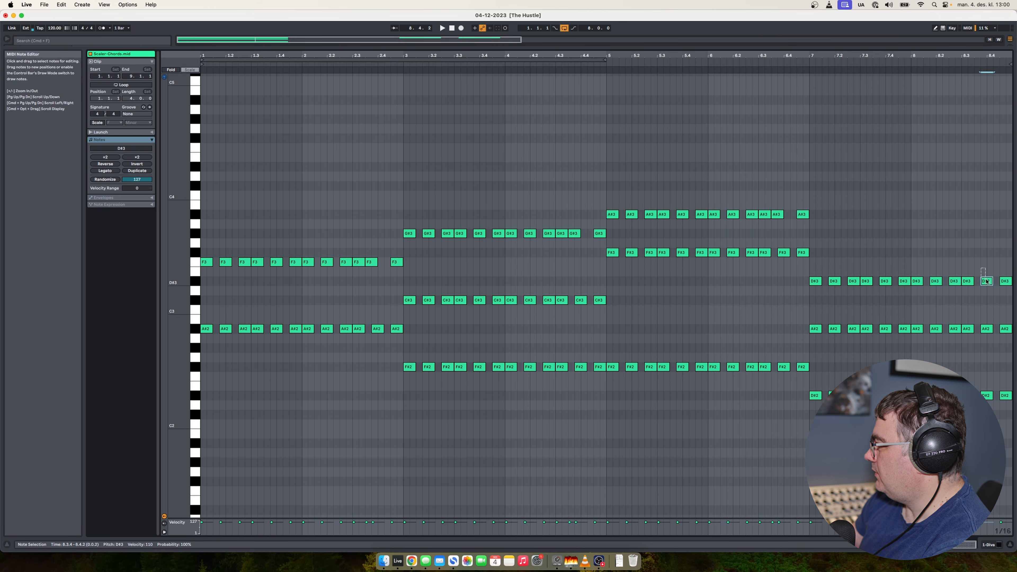
pyautogui.moveTo(987, 282); pyautogui.dragTo(988, 282)
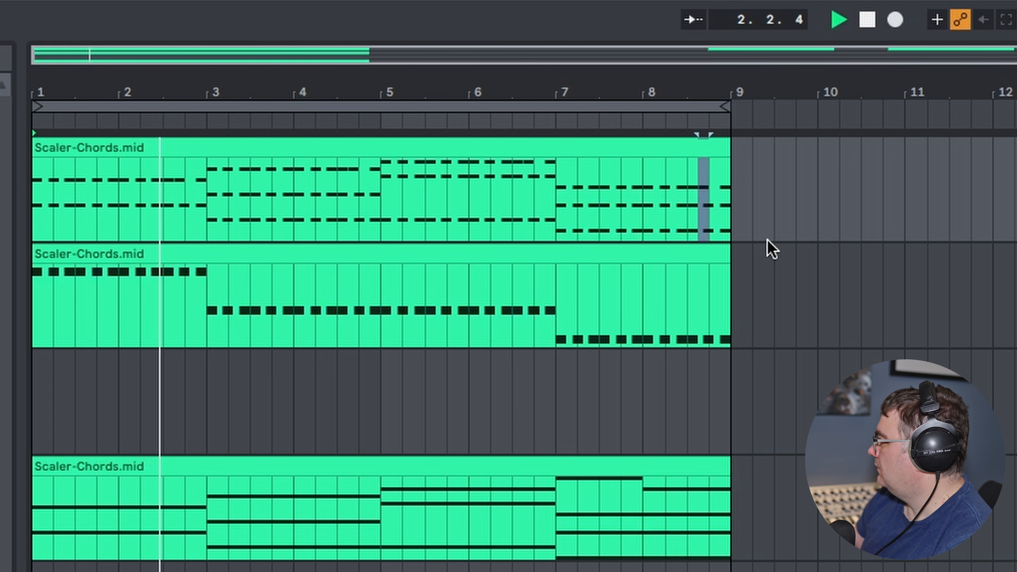
pyautogui.click(813, 304)
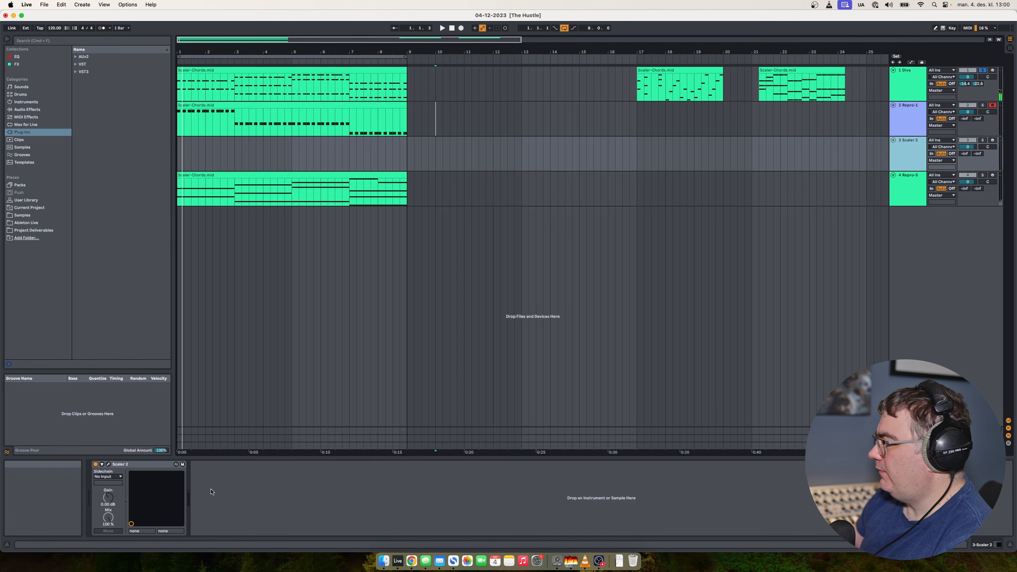
# - Open Scaler 2 on its track, audition individual Pattern 1 chords, and close the plug-in window
pyautogui.click(111, 466)
pyautogui.click(606, 376)
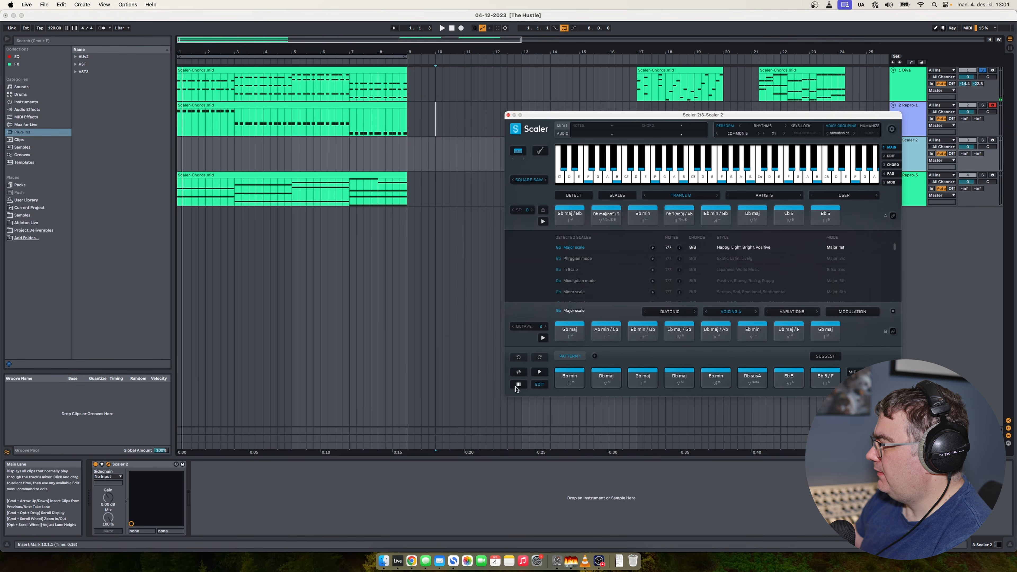
pyautogui.click(718, 382)
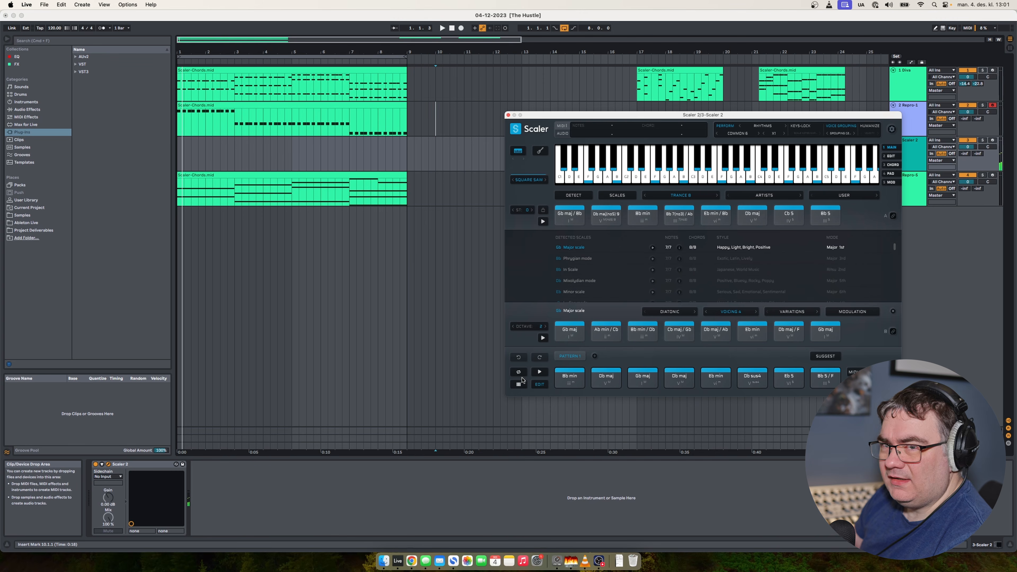
pyautogui.click(509, 116)
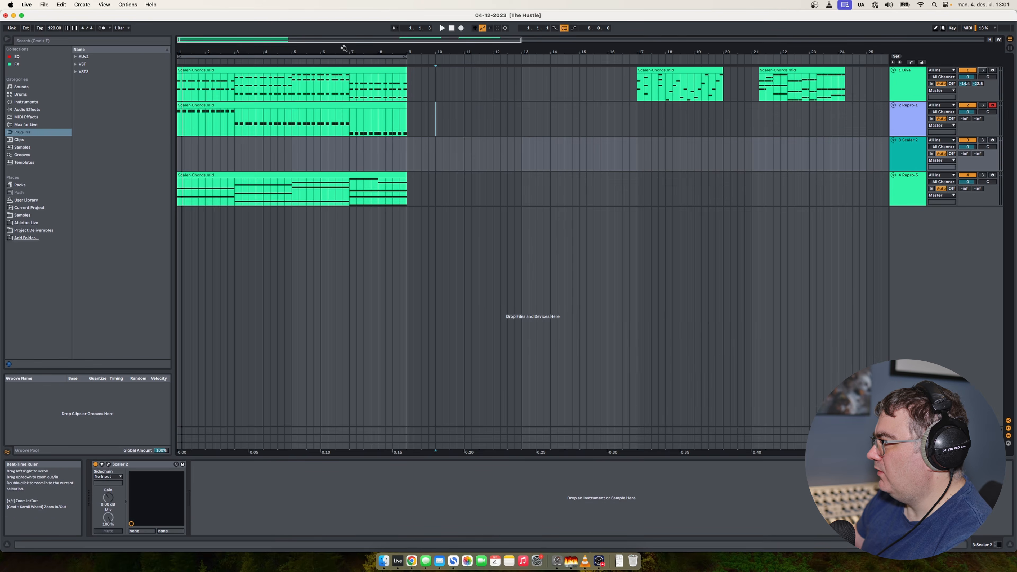
# - Play the eight-bar looped section and solo the Repro-1 track to check it against the other parts
pyautogui.click(329, 56)
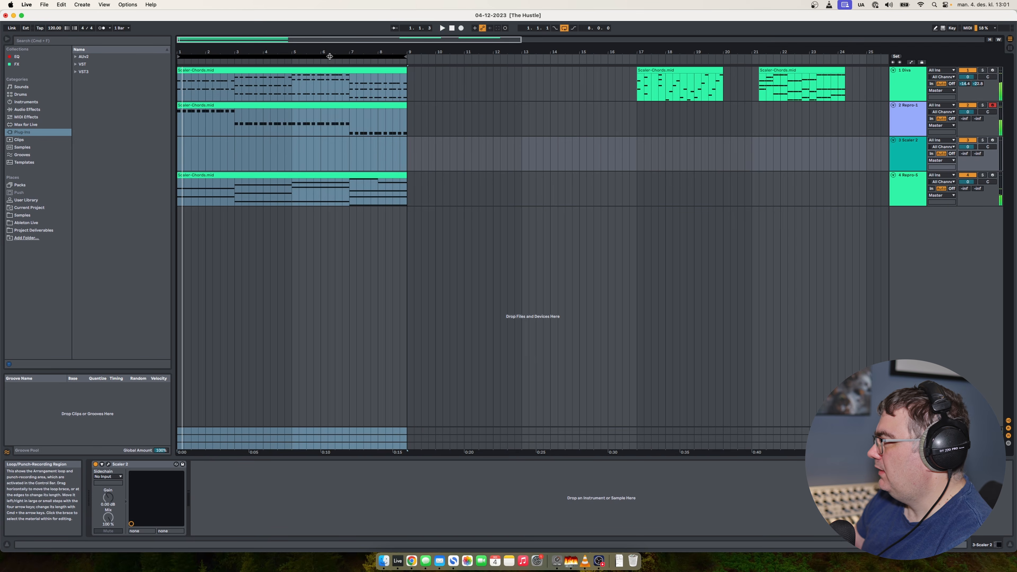
pyautogui.click(593, 187)
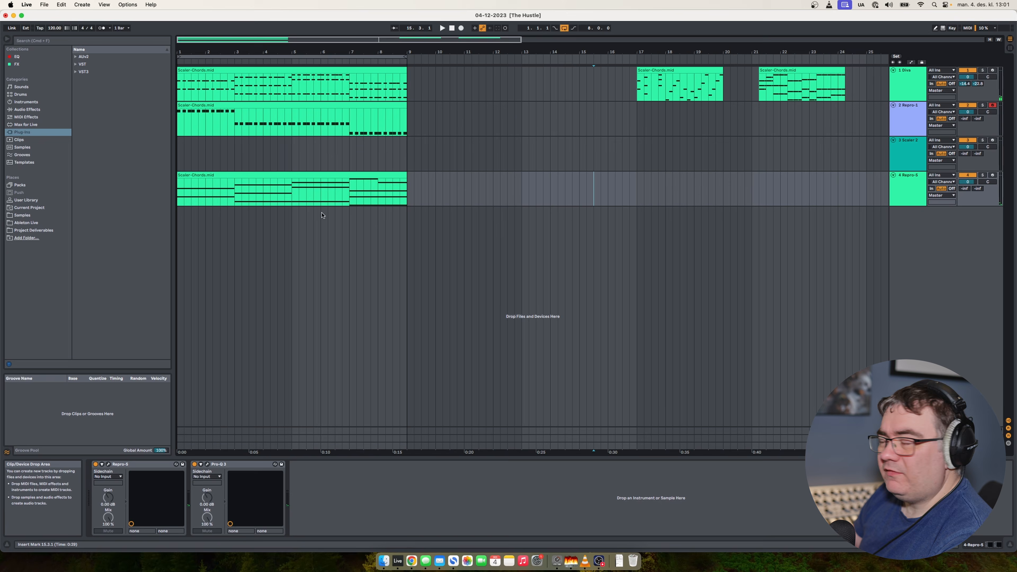
pyautogui.click(982, 105)
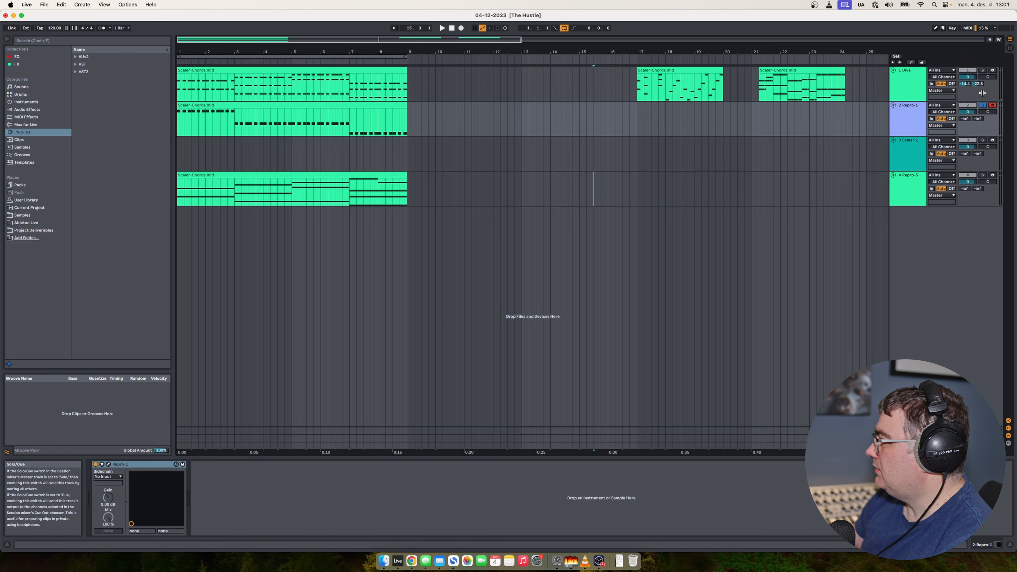
pyautogui.click(920, 178)
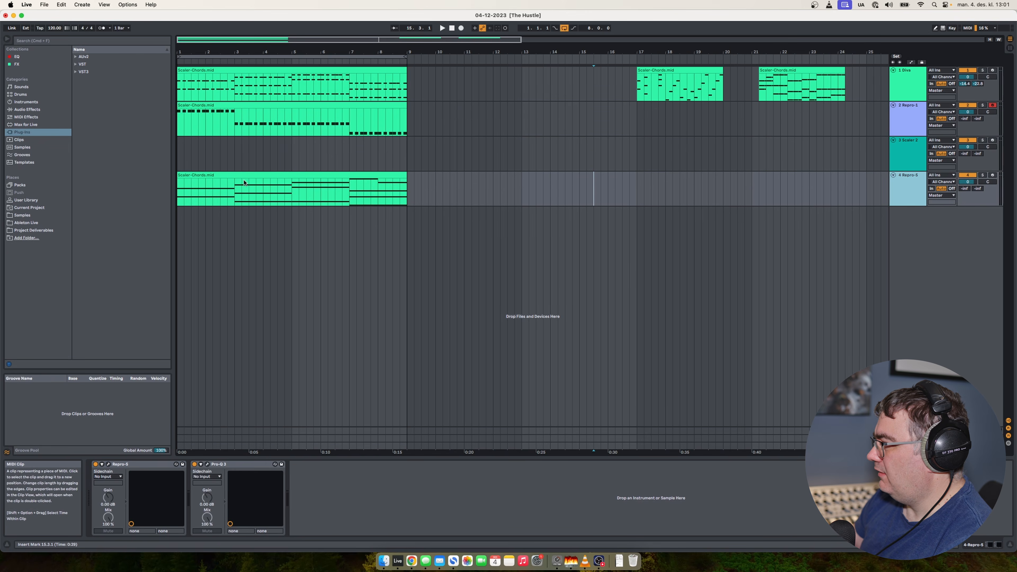
pyautogui.press('space')
pyautogui.click(452, 28)
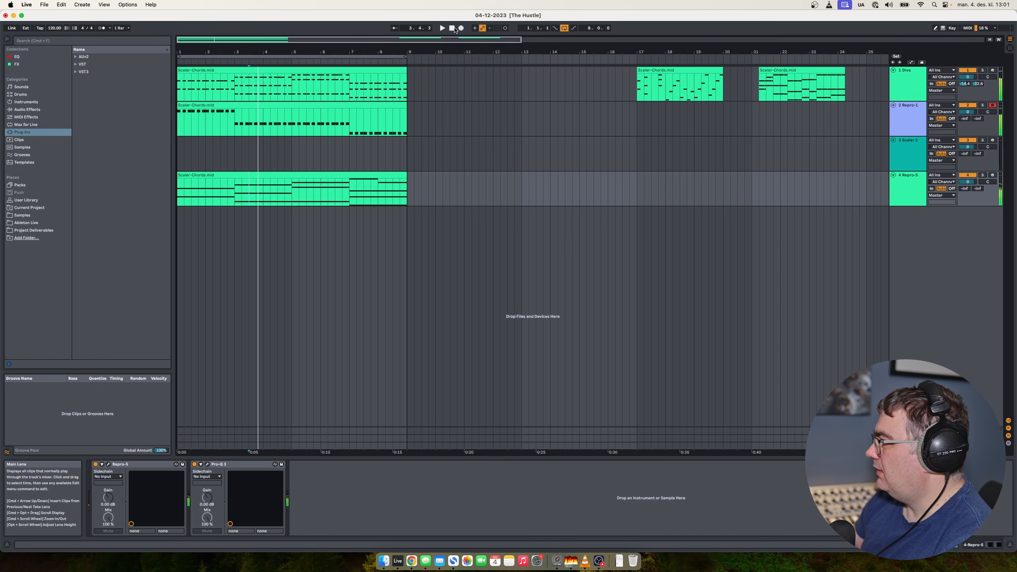
# - Play the eight-bar loop and lower the Repro-1 track's volume to -6.0 dB
pyautogui.click(288, 119)
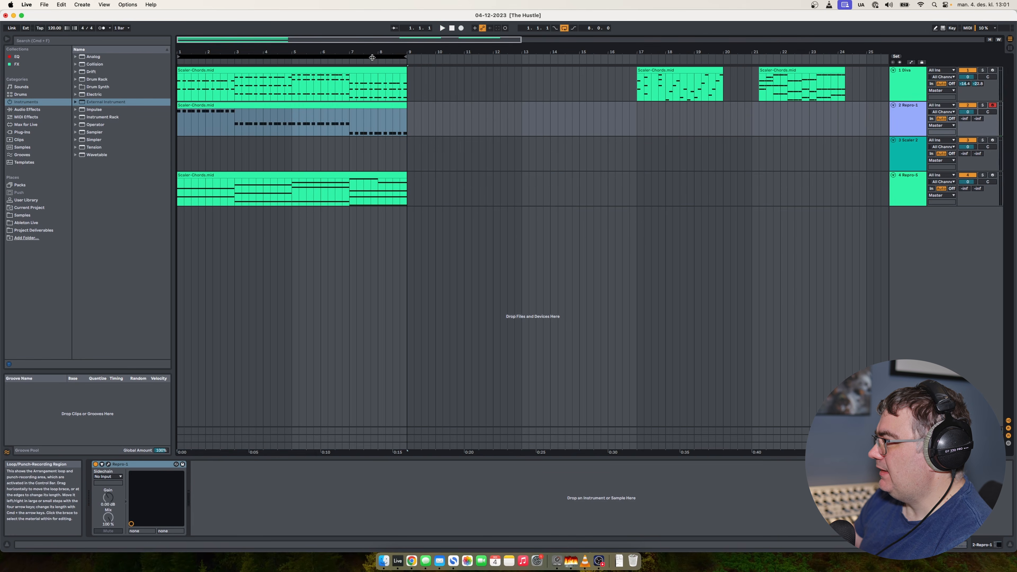
pyautogui.click(288, 57)
pyautogui.press('space')
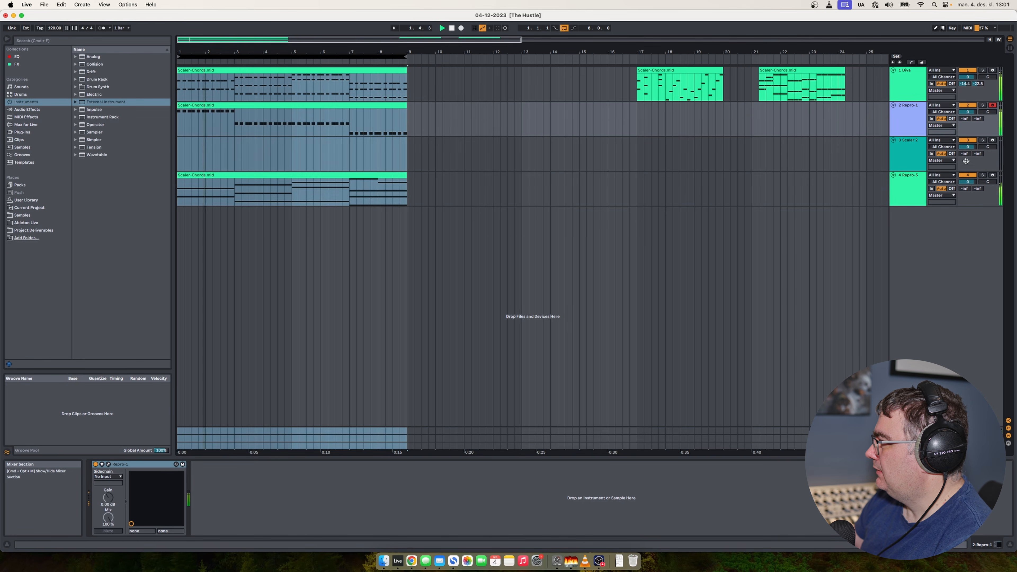
pyautogui.moveTo(973, 113); pyautogui.dragTo(974, 118)
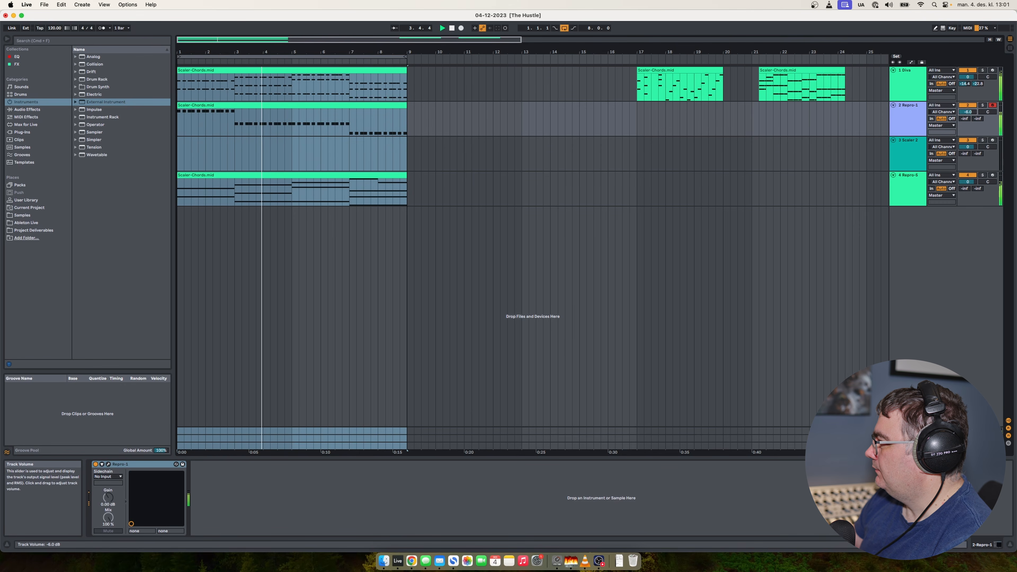
# - Adjust the VCF1 cutoff frequency in the Diva synth during playback, and close the synth window
pyautogui.press('Up')
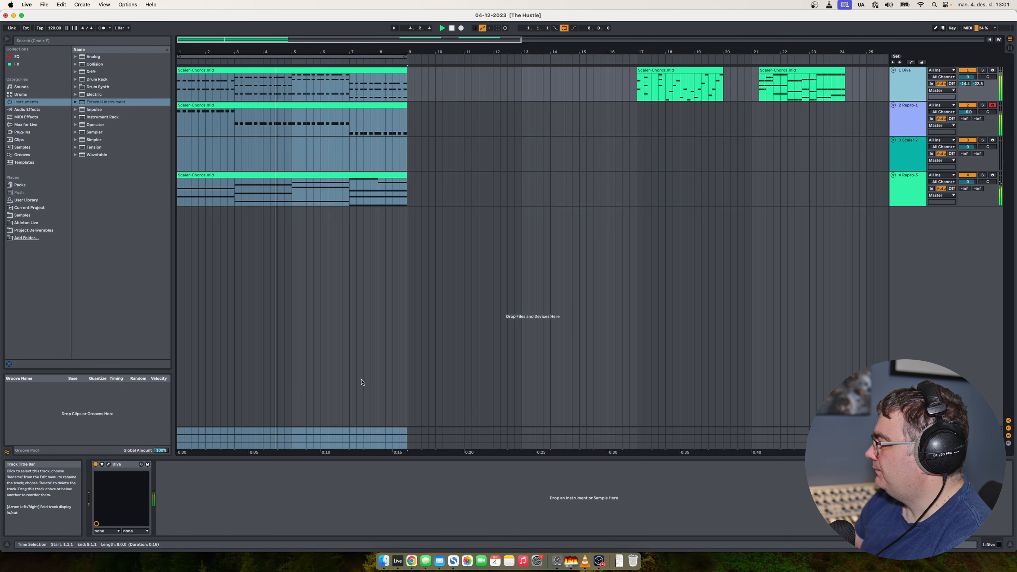
pyautogui.click(111, 465)
pyautogui.moveTo(725, 105); pyautogui.dragTo(726, 122)
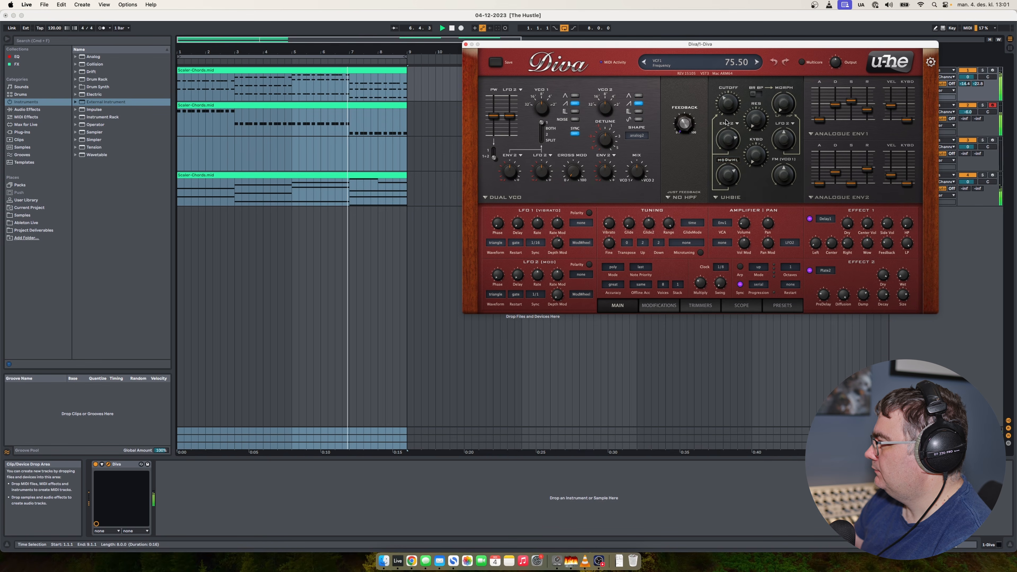
pyautogui.click(465, 44)
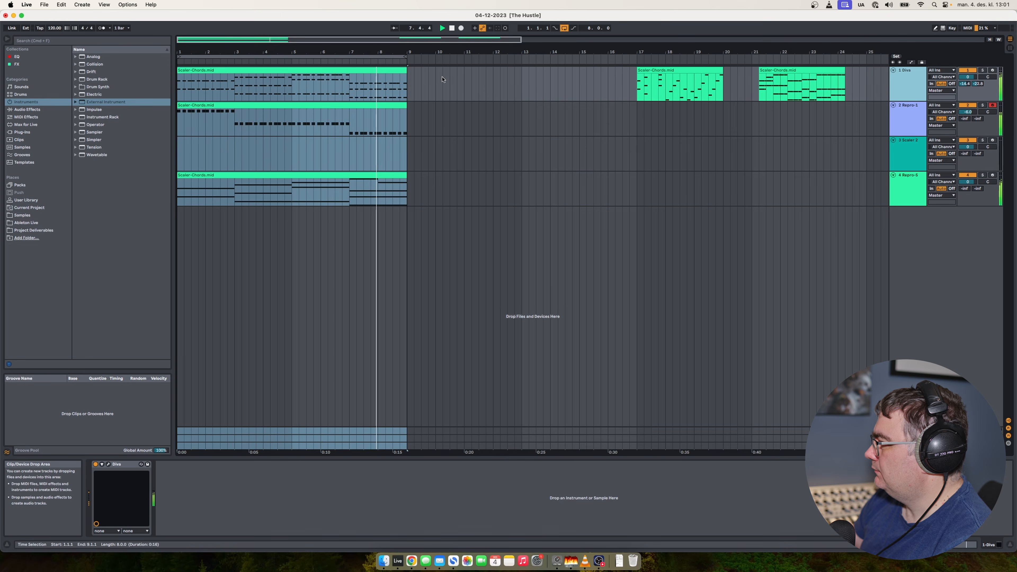
# - Raise the last top note in bar 8 of the Repro-5 clip to C4, play the result and return to the arrangement
pyautogui.press('super+alt+e')
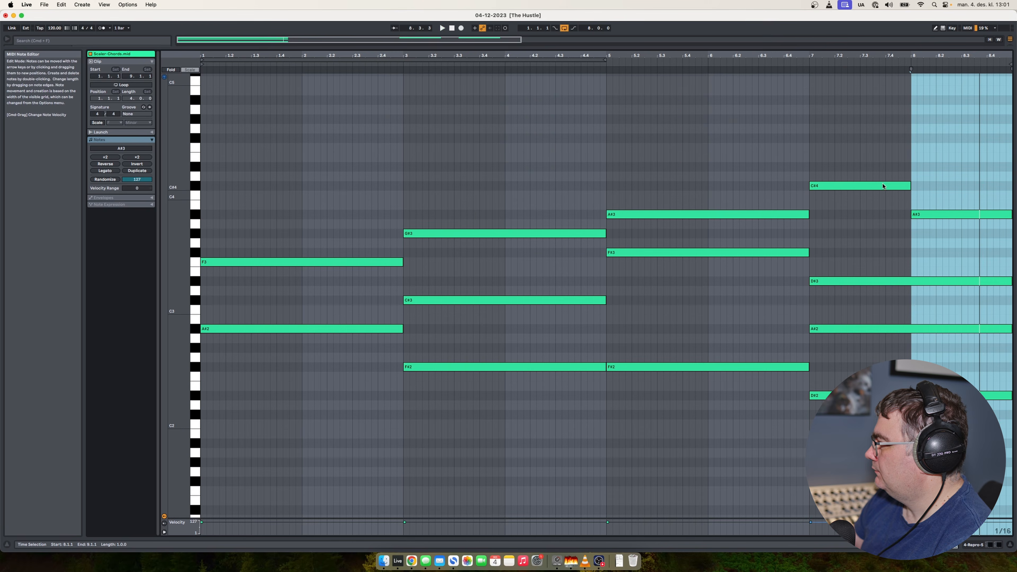
pyautogui.click(949, 214)
pyautogui.press('Up')
pyautogui.press('Up')
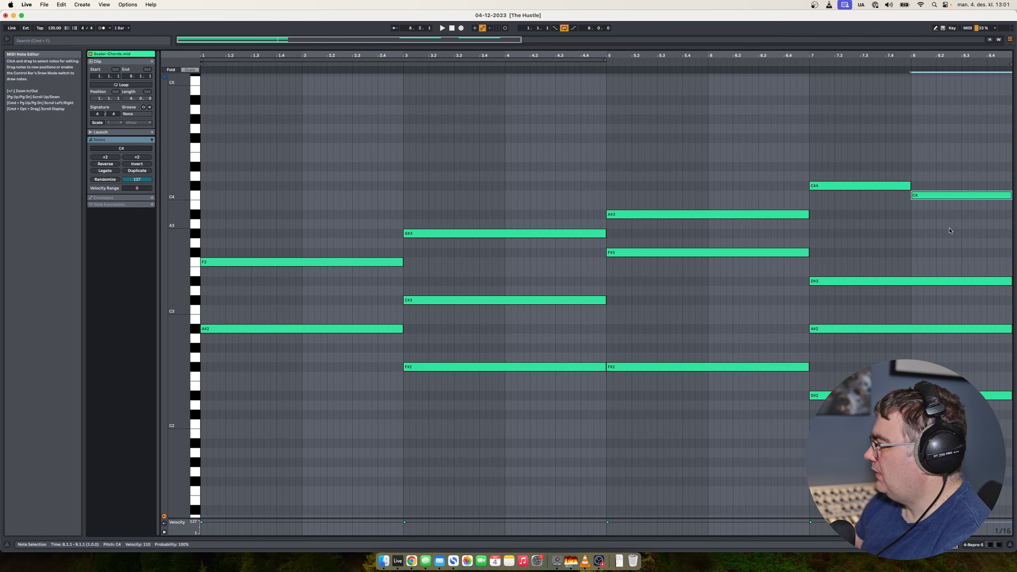
pyautogui.click(772, 81)
pyautogui.press('space')
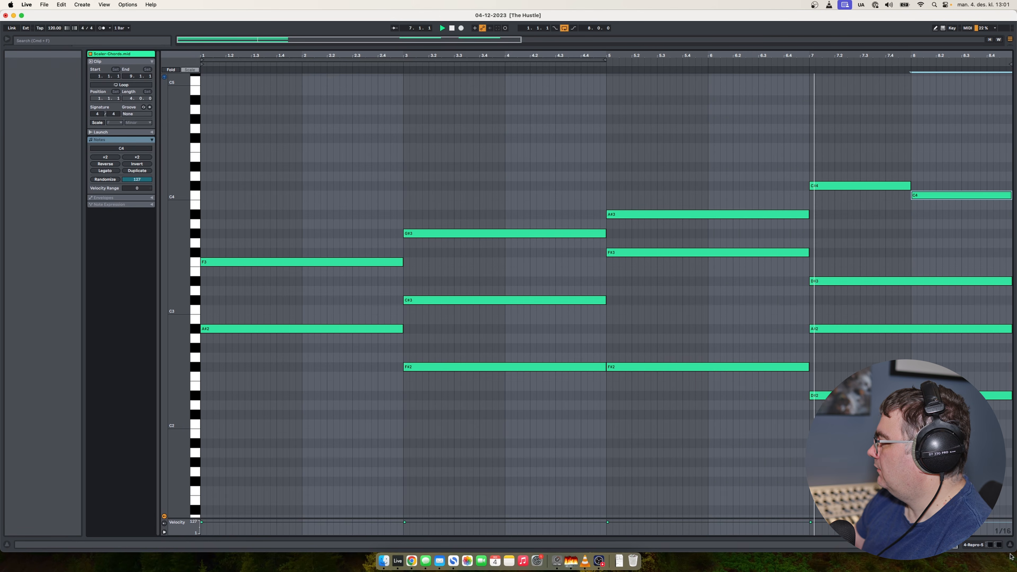
pyautogui.click(988, 546)
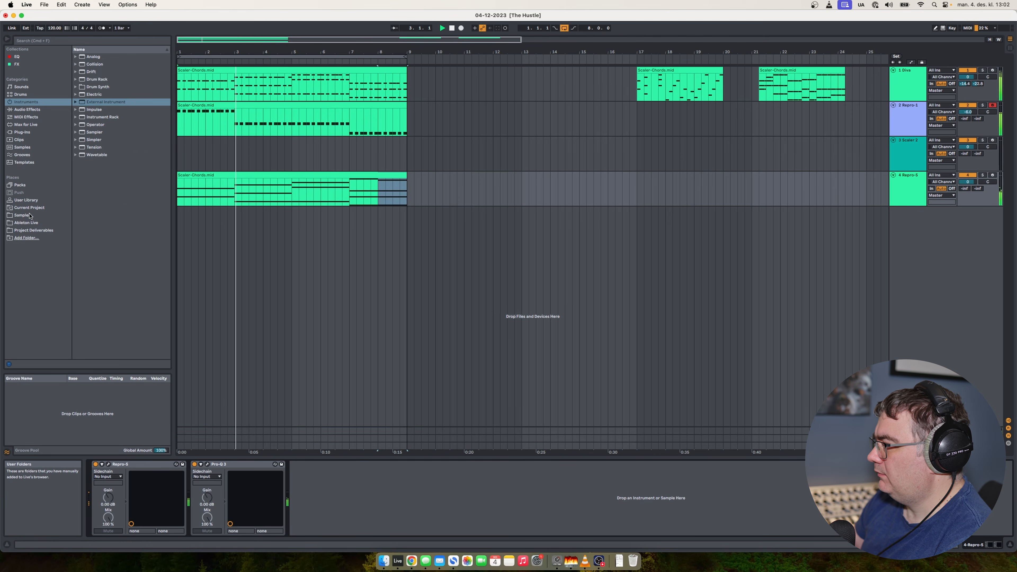
# - Find Deep Structures.als in the Ableton Live folder's Deep Structures Project and import its Kick track into the set
pyautogui.click(24, 232)
pyautogui.click(23, 223)
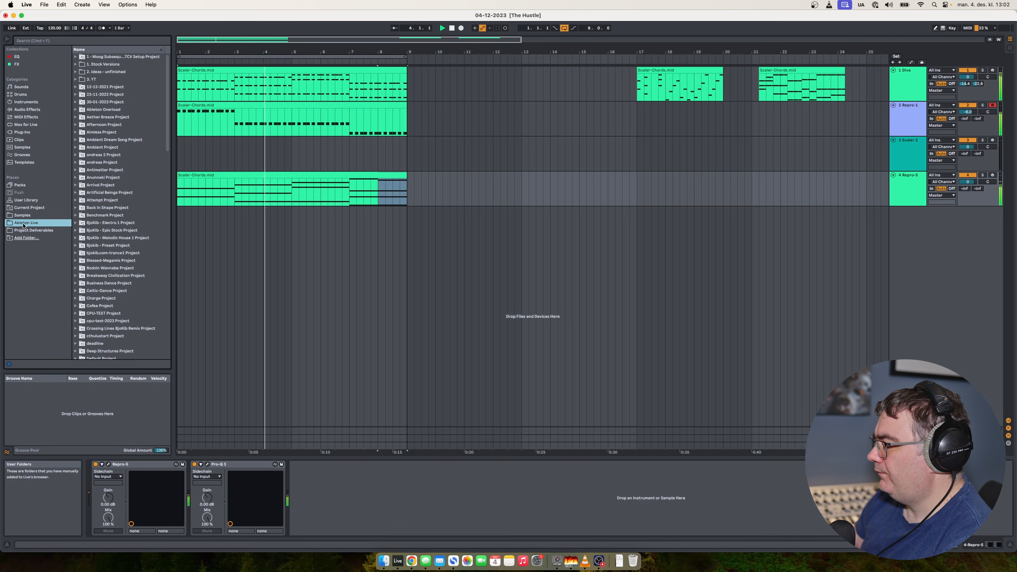
pyautogui.scroll(-10, 79, 270)
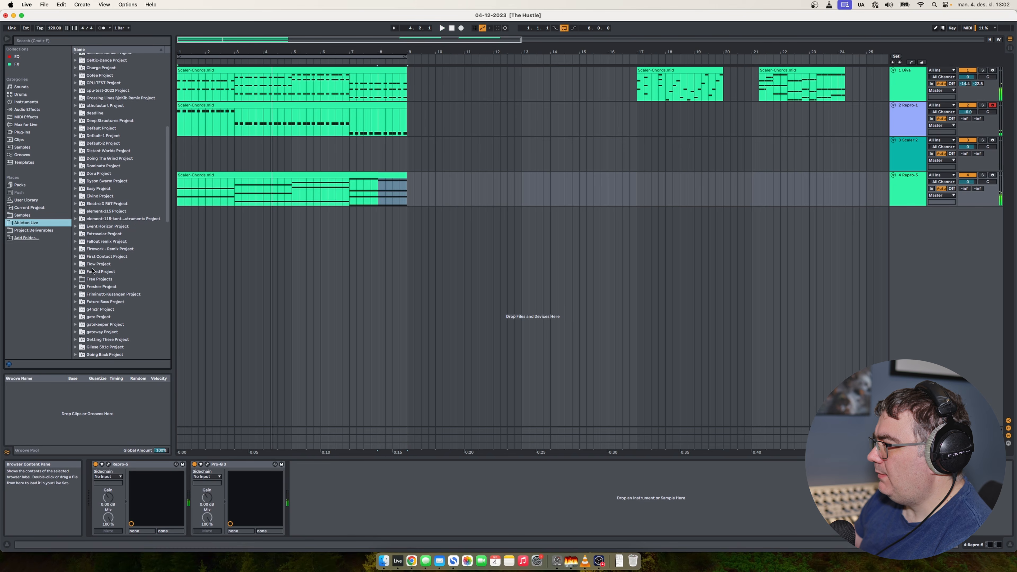
pyautogui.click(85, 149)
pyautogui.click(89, 135)
pyautogui.click(93, 122)
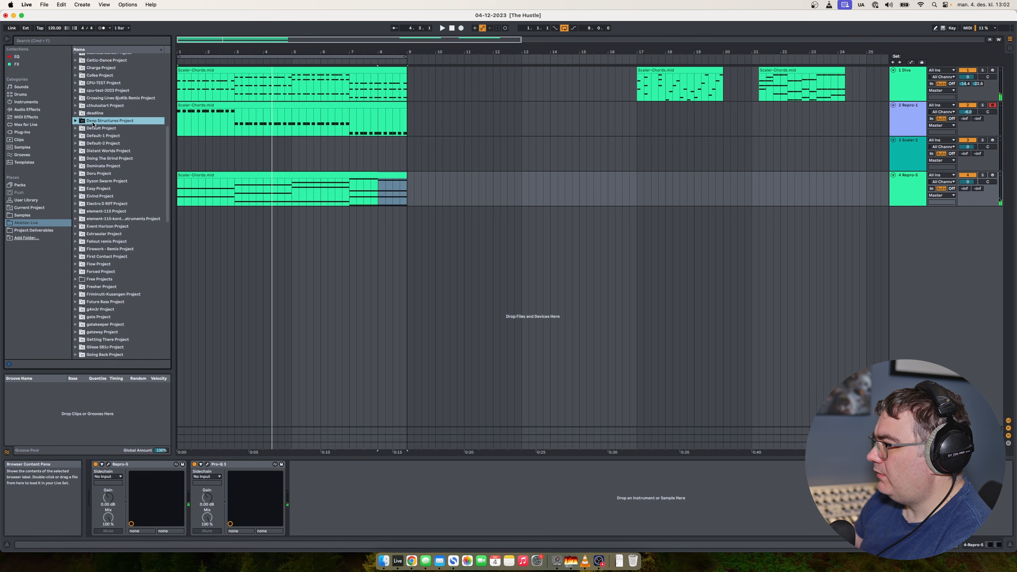
pyautogui.click(75, 120)
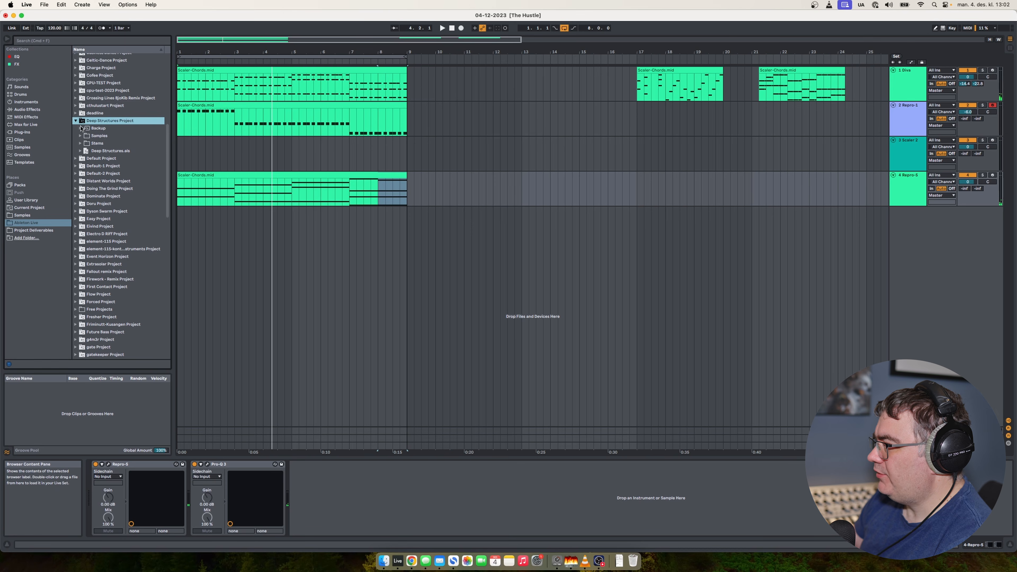
pyautogui.click(80, 151)
pyautogui.moveTo(228, 264); pyautogui.dragTo(230, 264)
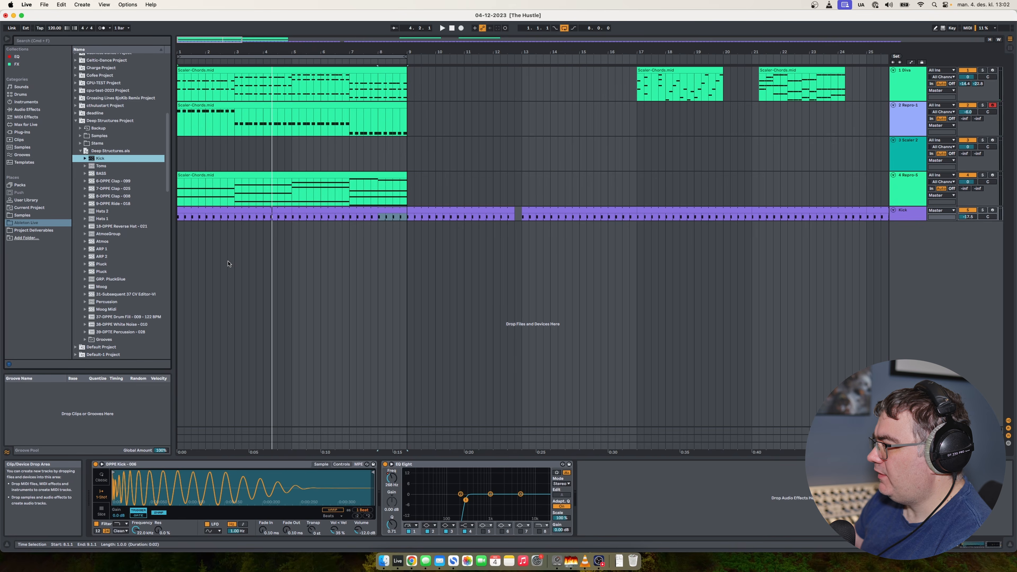
# - Delete the kick clips from bar 5 up to bar 17 and play the arrangement
pyautogui.click(461, 211)
pyautogui.click(361, 208)
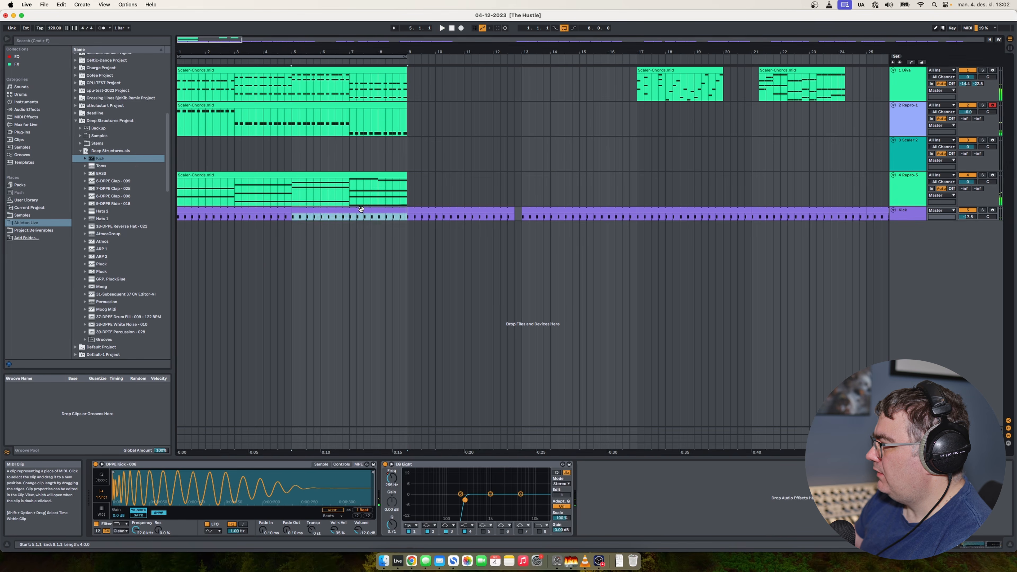
pyautogui.keyDown('shift'); pyautogui.click(637, 213); pyautogui.keyUp('shift')
pyautogui.press('Delete')
pyautogui.press('space')
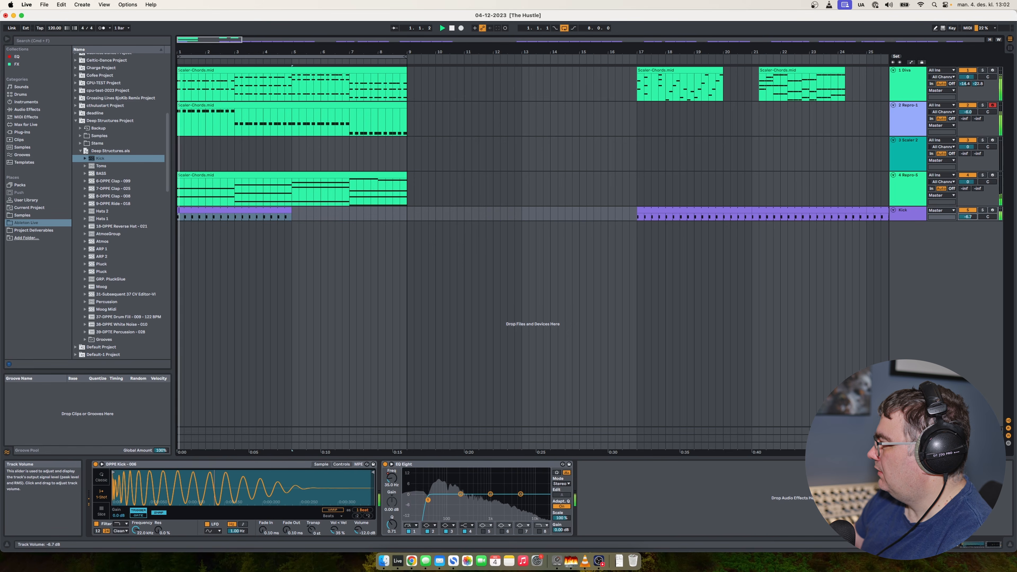
# - Raise the Kick track's volume and duplicate its four-bar clip into bars 5 to 8
pyautogui.moveTo(969, 217); pyautogui.dragTo(971, 219)
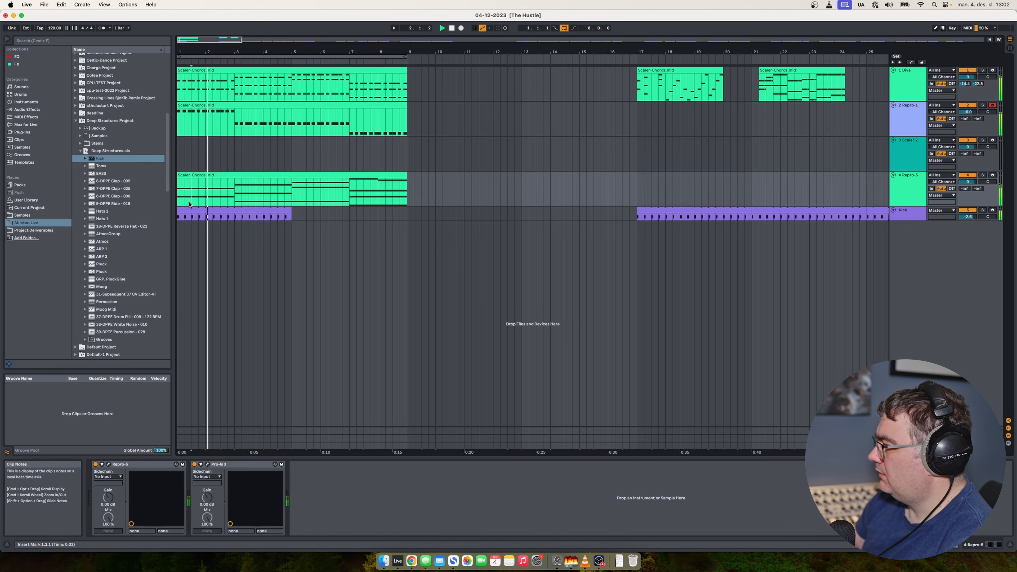
pyautogui.click(194, 211)
pyautogui.press('super+d')
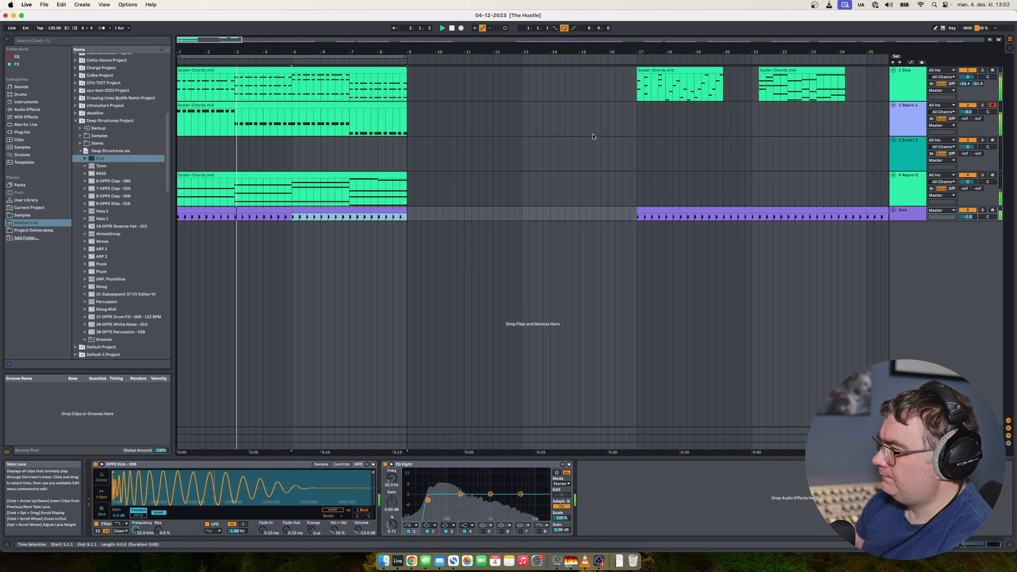
# - Import the three DPPE Clap tracks and the DPPE Ride track from Deep Structures.als below the Kick track
pyautogui.click(116, 203)
pyautogui.keyDown('shift'); pyautogui.click(119, 185); pyautogui.keyUp('shift')
pyautogui.moveTo(120, 184); pyautogui.dragTo(225, 288)
pyautogui.click(551, 240)
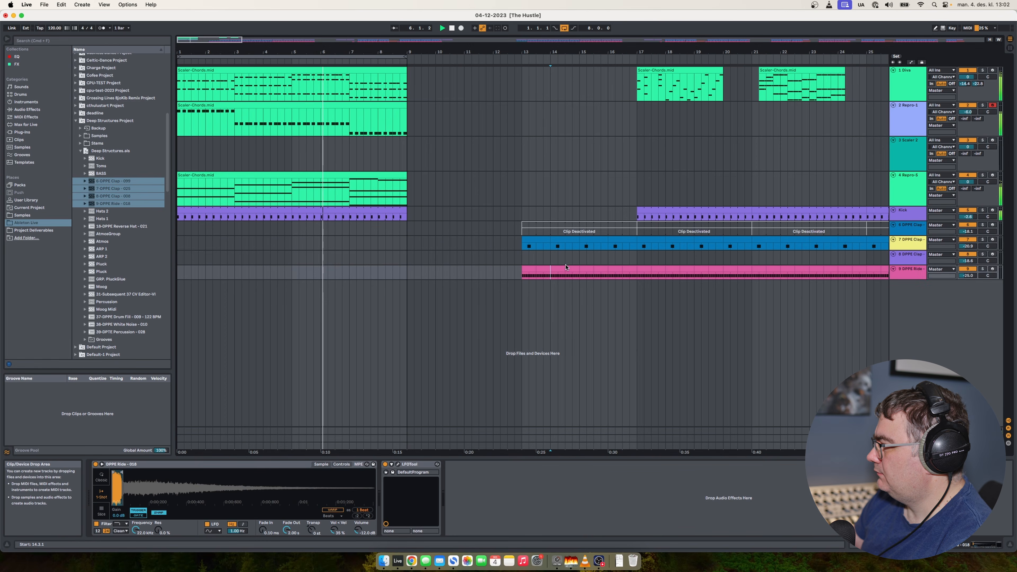
# - Move the first four-bar ride clip to bar 1 and the first eight bars of 7-DPPE Clap clips to bars 1 to 8
pyautogui.moveTo(523, 273); pyautogui.dragTo(191, 279)
pyautogui.keyDown('shift'); pyautogui.click(636, 275); pyautogui.keyUp('shift')
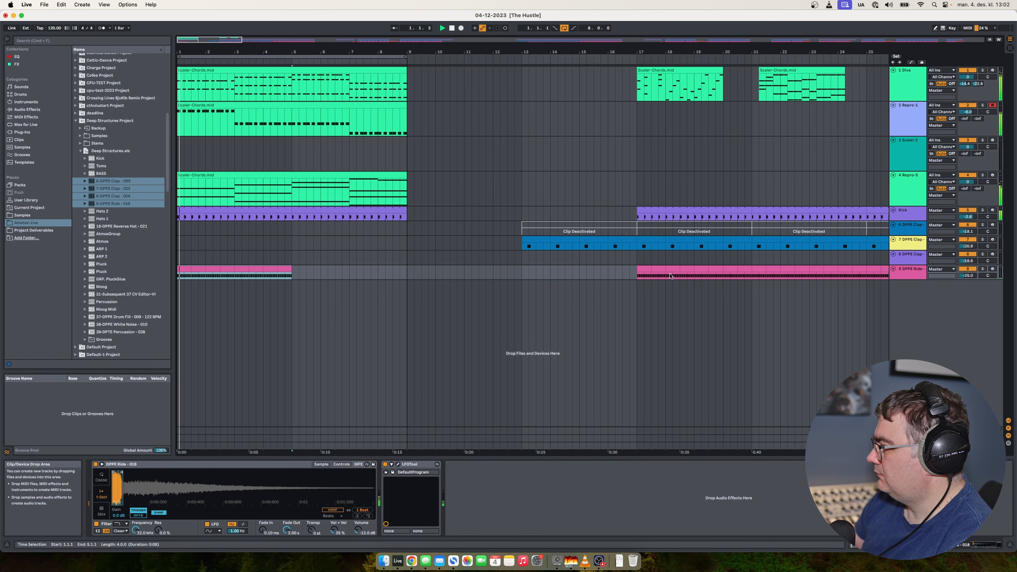
pyautogui.click(658, 241)
pyautogui.moveTo(658, 240); pyautogui.dragTo(182, 246)
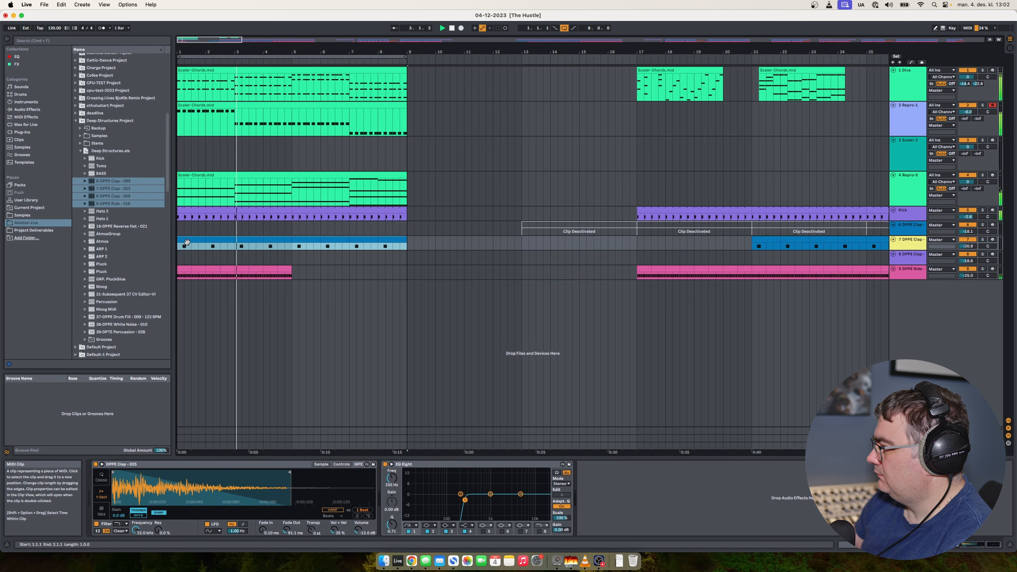
# - Duplicate the four-bar ride clip into bars 5 to 8 and lower the Repro-5 track's volume
pyautogui.click(285, 274)
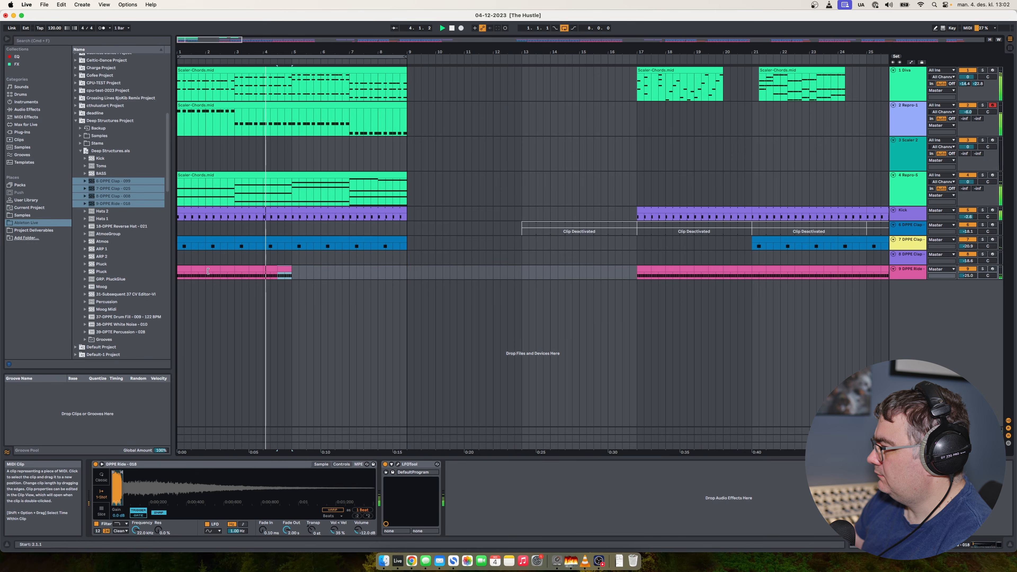
pyautogui.click(184, 268)
pyautogui.press('super+d')
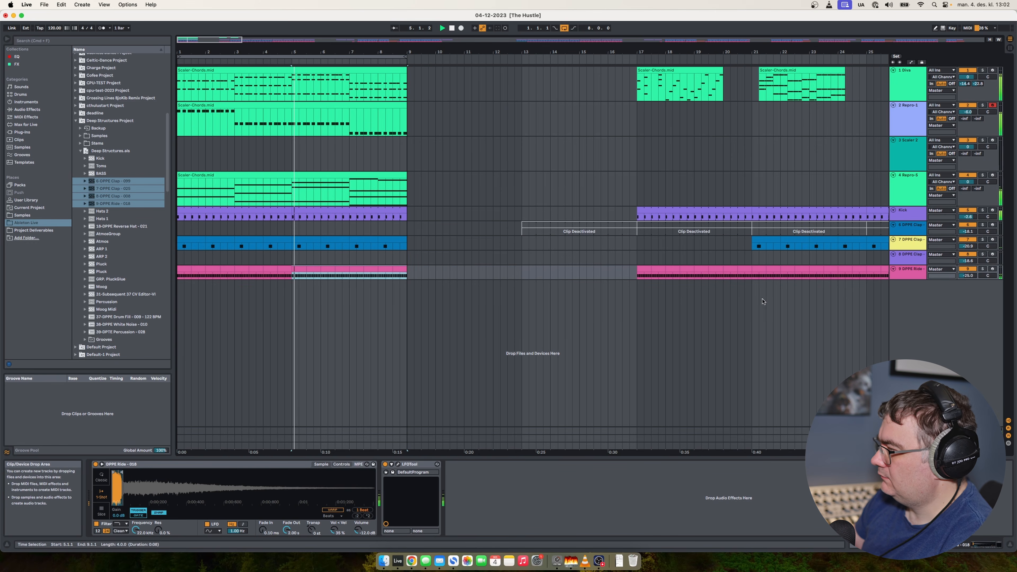
pyautogui.moveTo(968, 181); pyautogui.dragTo(968, 189)
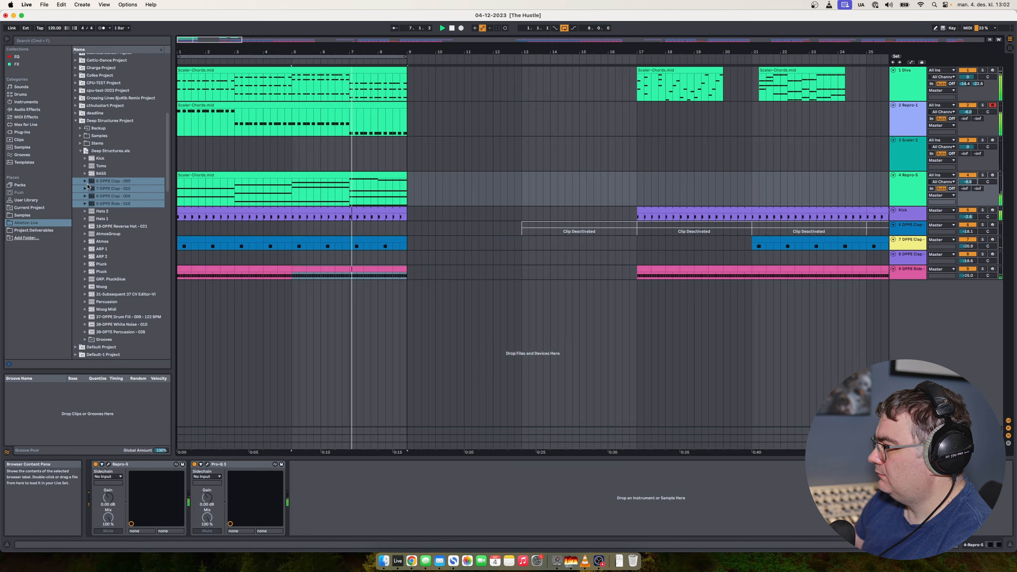
# - Try the ARP 1 track from Deep Structures.als in the arrangement and undo its import
pyautogui.click(98, 212)
pyautogui.keyDown('shift'); pyautogui.click(101, 217); pyautogui.keyUp('shift')
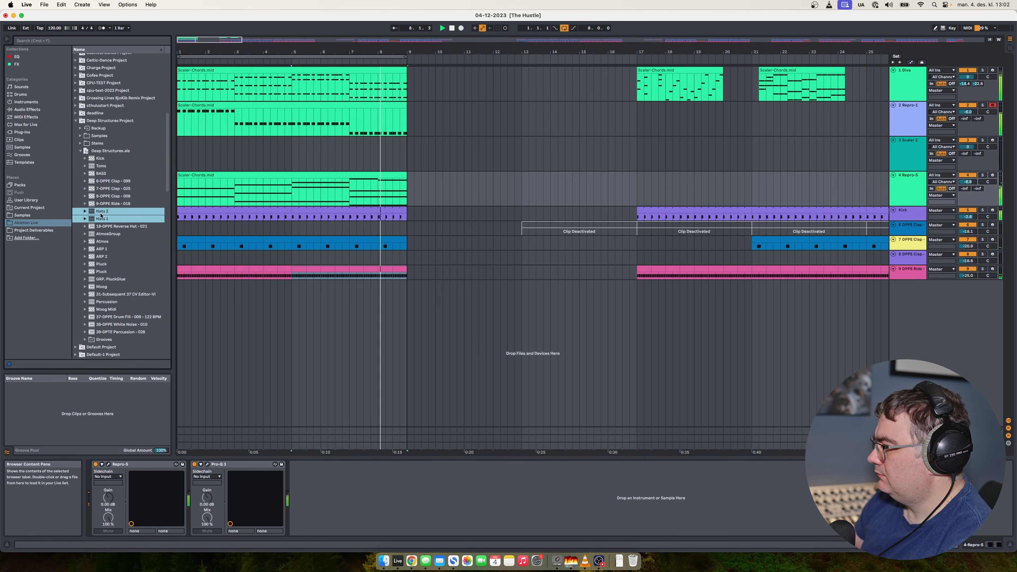
pyautogui.click(99, 249)
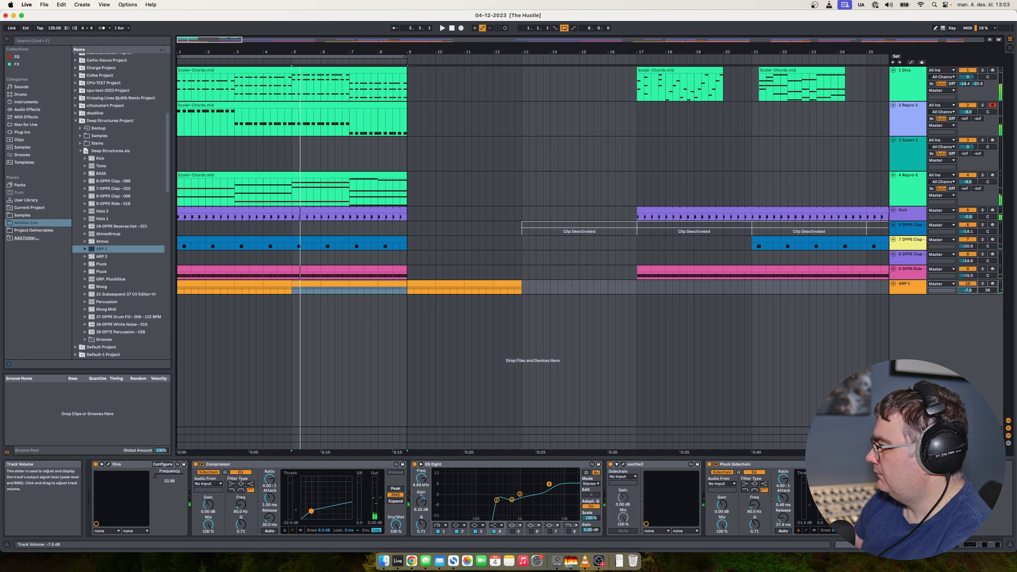
pyautogui.press('super+z')
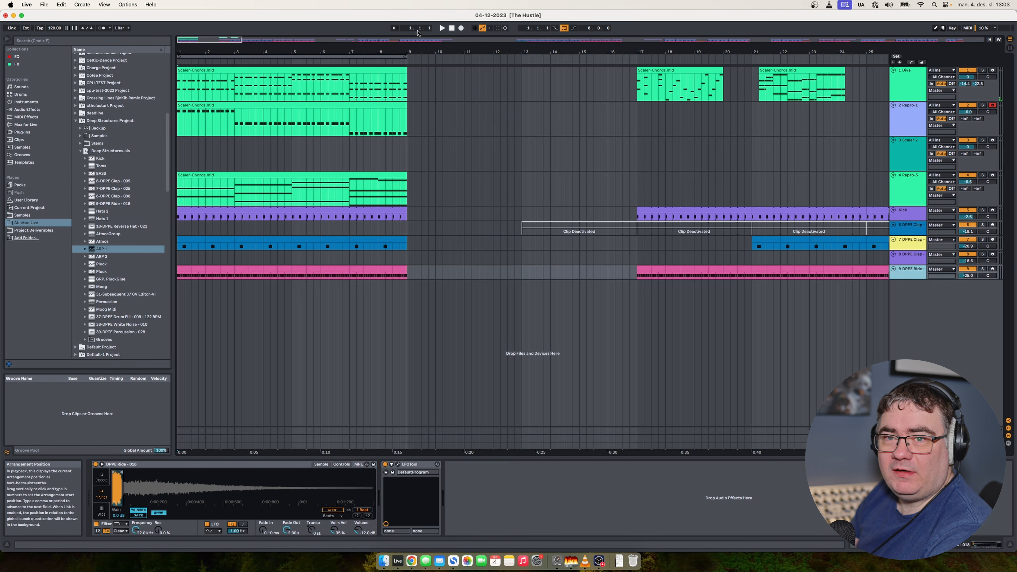
# - Play the section with the added drums and select the Scaler 2 track
pyautogui.press('space')
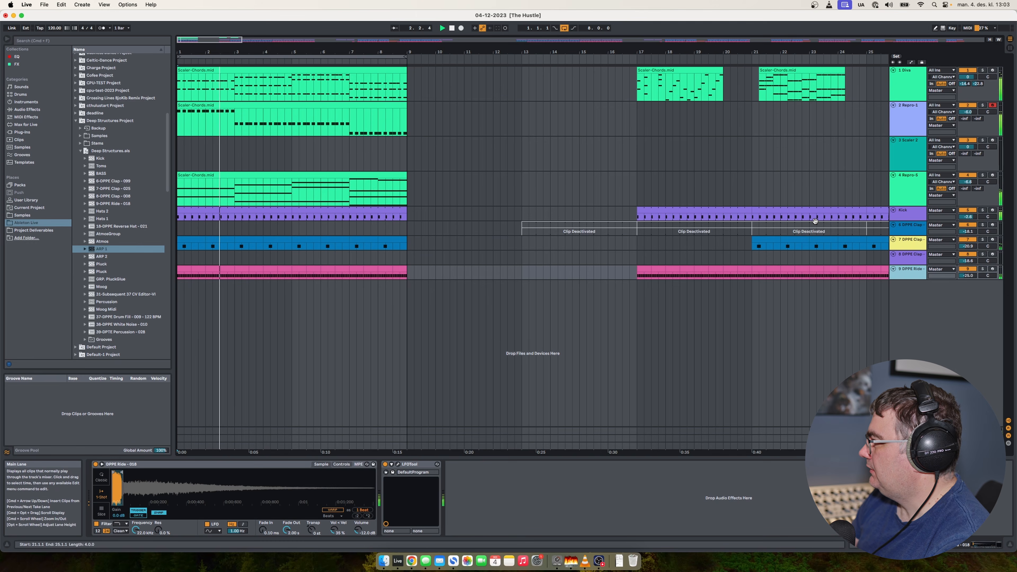
pyautogui.click(907, 154)
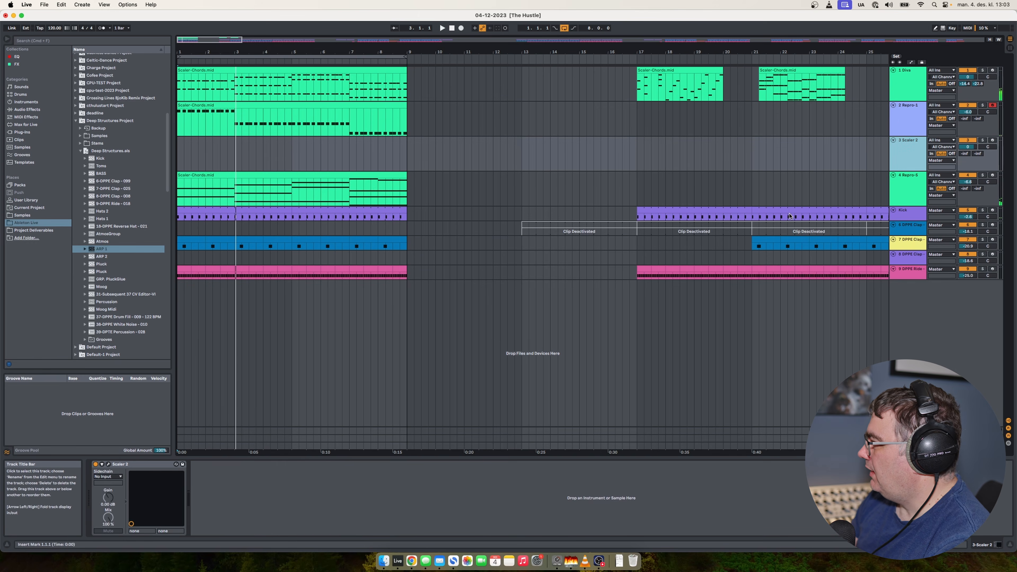
# - Open the Scaler 2 plugin window and audition the chords of its built progression
pyautogui.click(108, 464)
pyautogui.moveTo(706, 116); pyautogui.dragTo(627, 111)
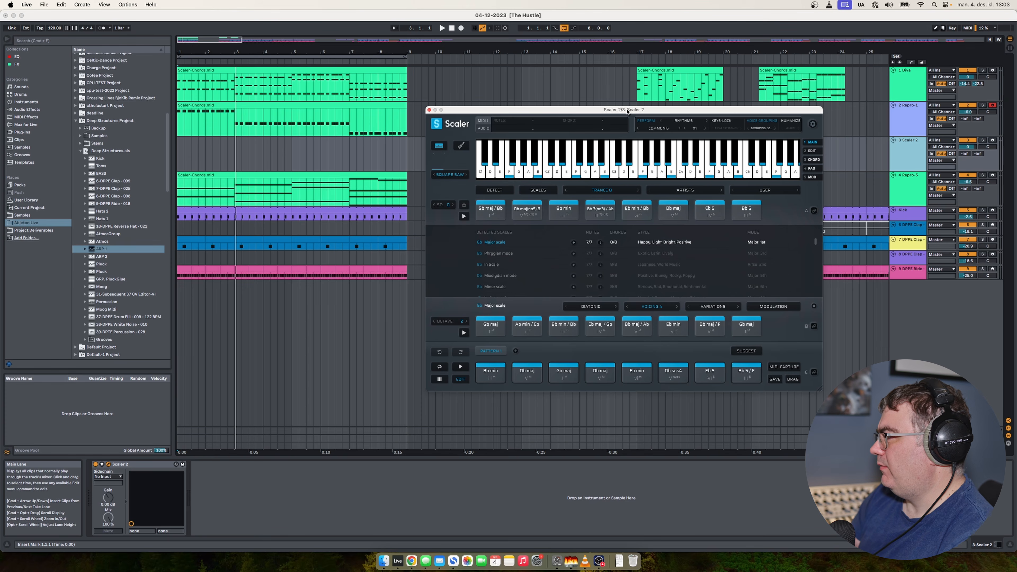
pyautogui.click(493, 378)
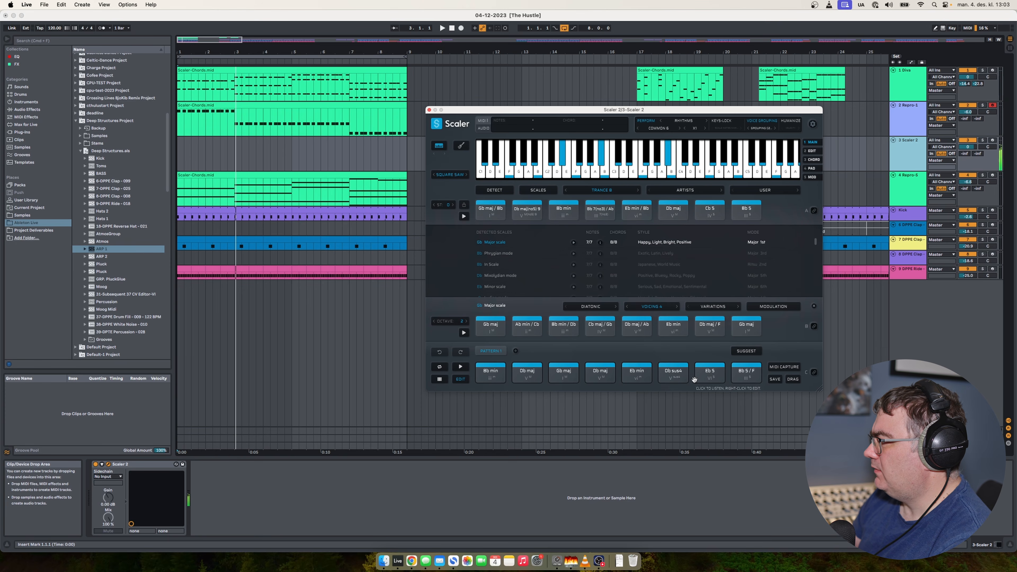
# - Review Scaler 2's playback settings and close them again
pyautogui.click(813, 124)
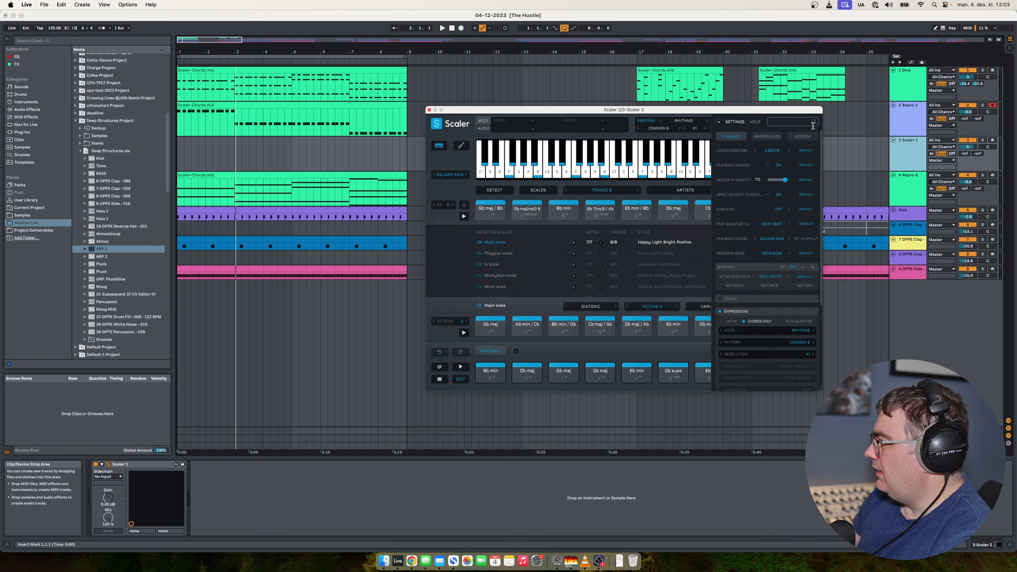
pyautogui.moveTo(742, 114); pyautogui.dragTo(738, 112)
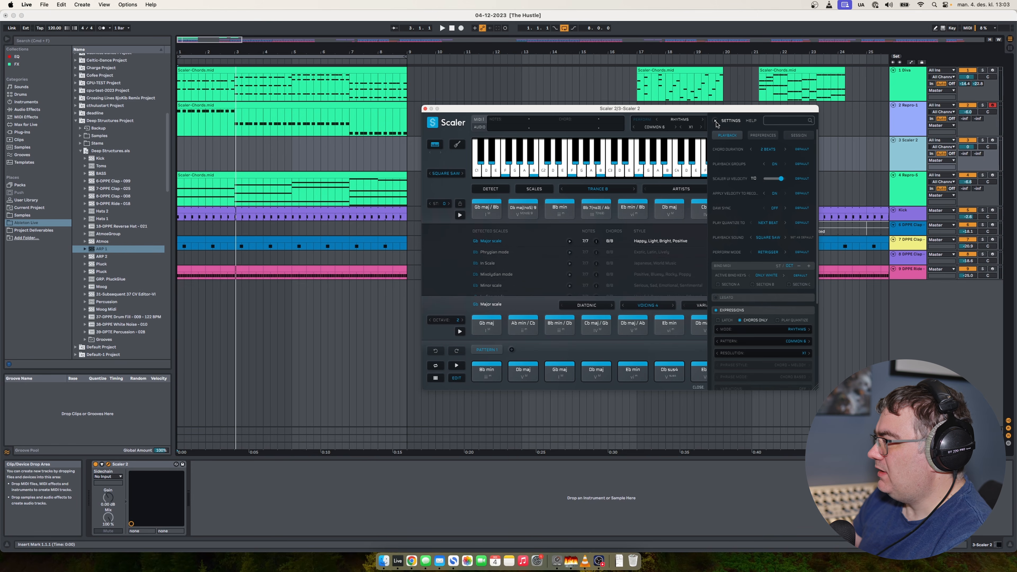
pyautogui.click(716, 121)
# - In the progression's edit view, set the playback duration of chords three and four to x 0.5 and chords seven and eight to x 0.25
pyautogui.click(456, 378)
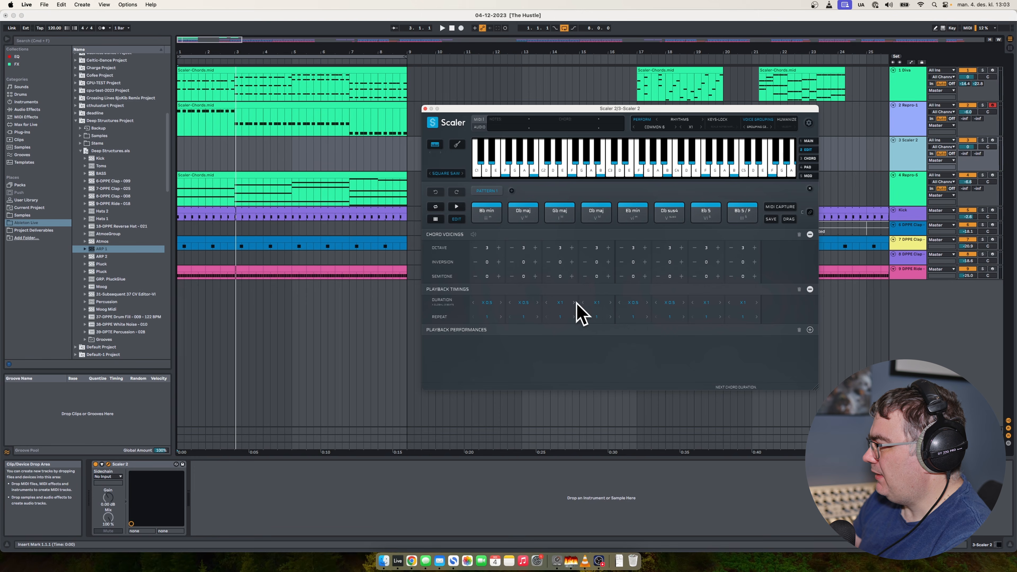
pyautogui.click(560, 304)
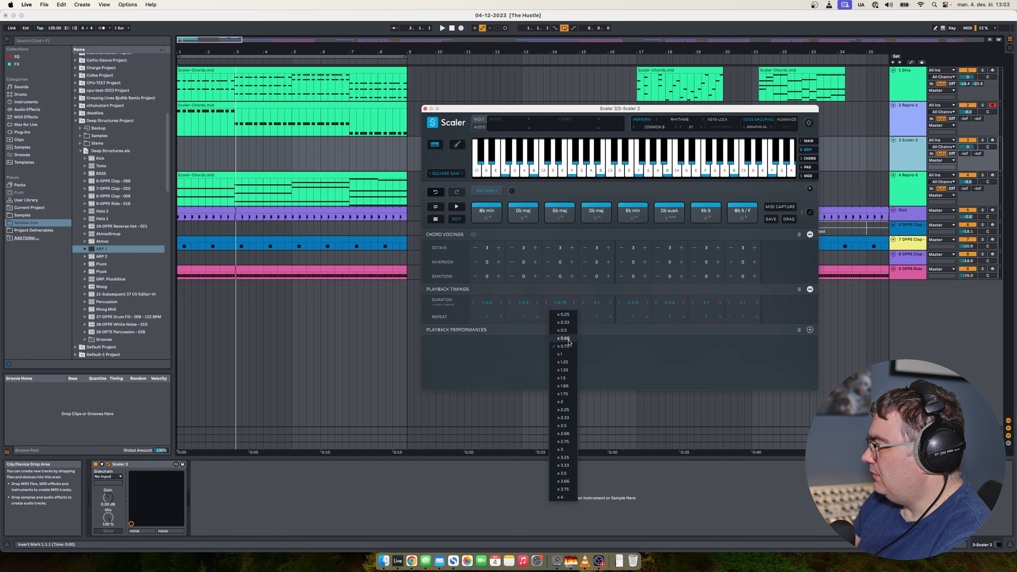
pyautogui.click(563, 329)
pyautogui.click(596, 303)
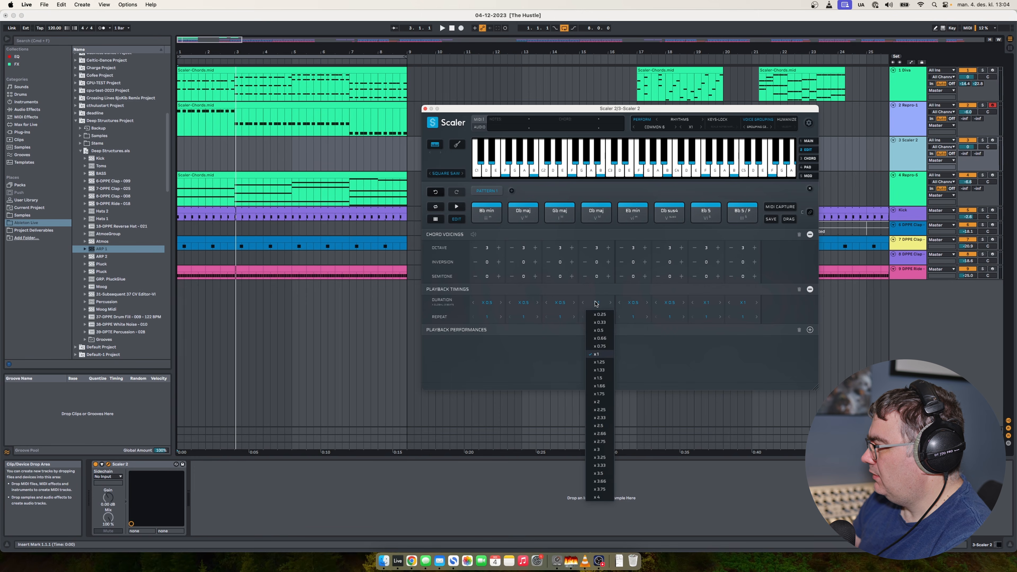
pyautogui.click(598, 330)
pyautogui.click(703, 302)
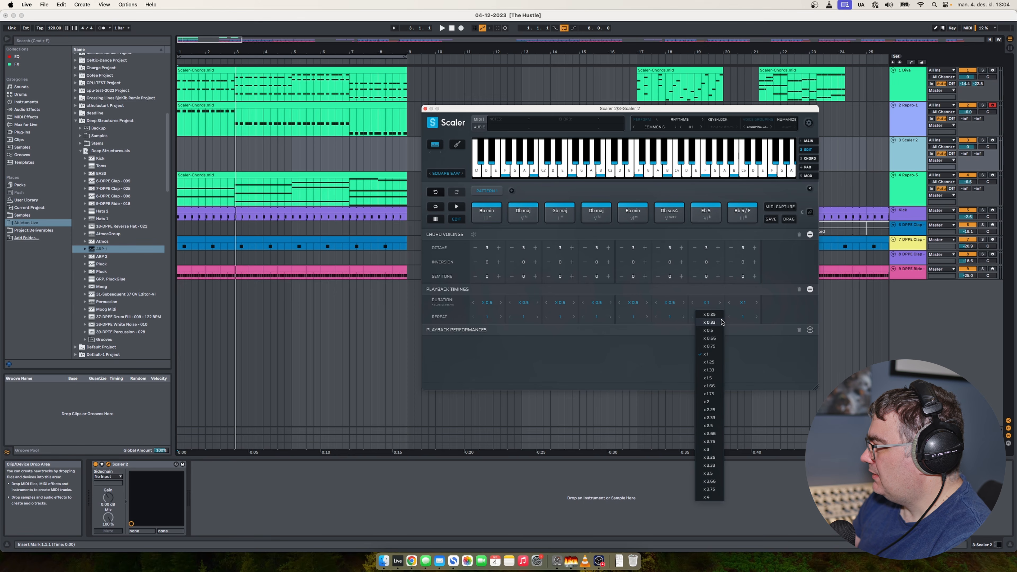
pyautogui.click(708, 319)
pyautogui.click(745, 303)
pyautogui.click(746, 319)
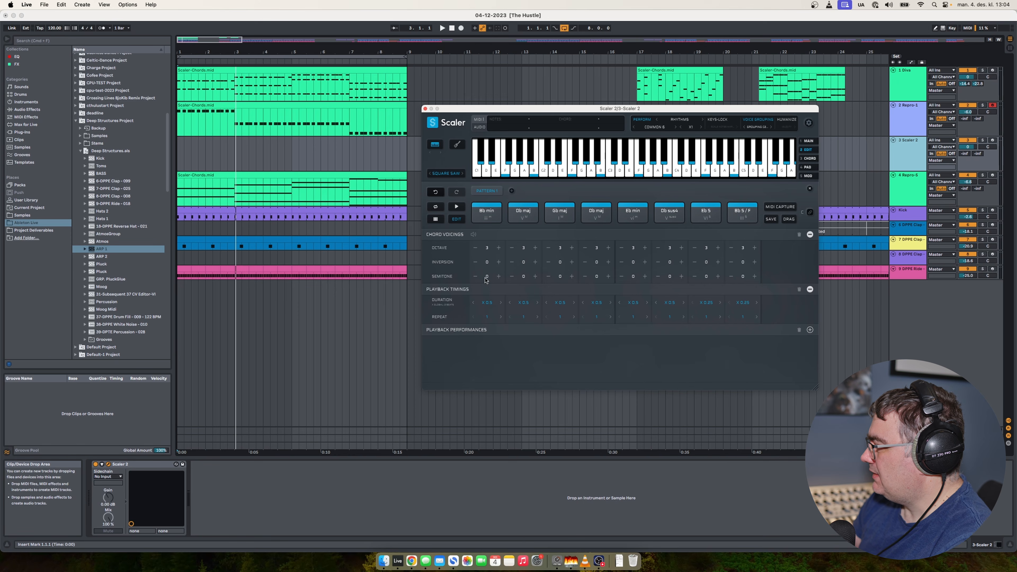
# - Play the progression in a loop and lower the octave of its last chord to 2
pyautogui.click(457, 206)
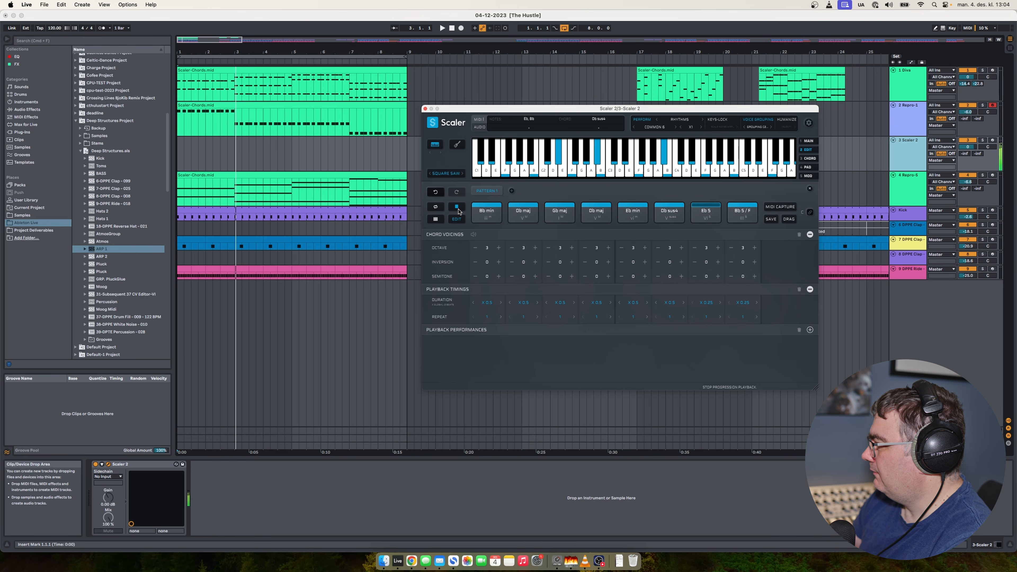
pyautogui.click(456, 206)
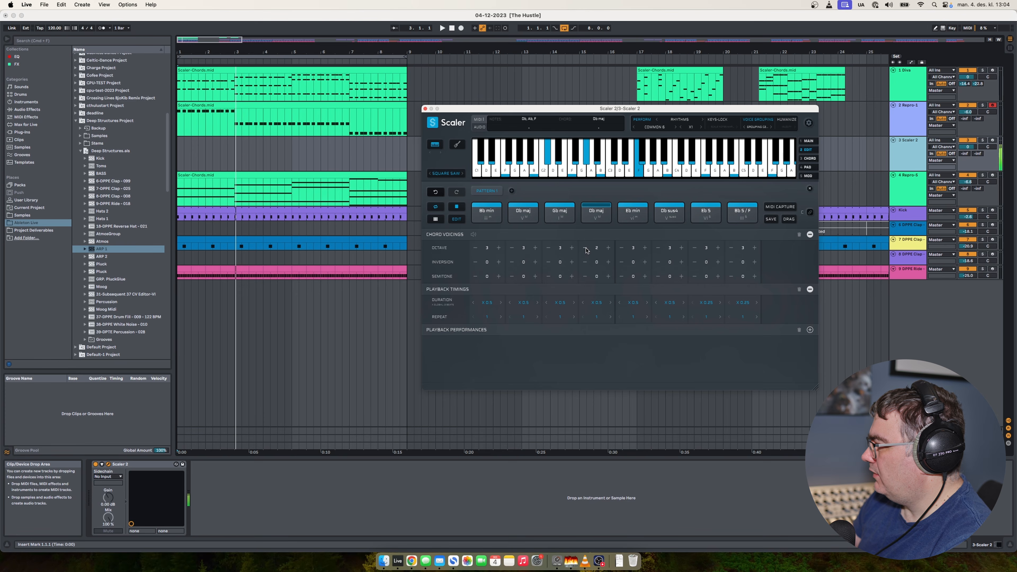
pyautogui.click(585, 248)
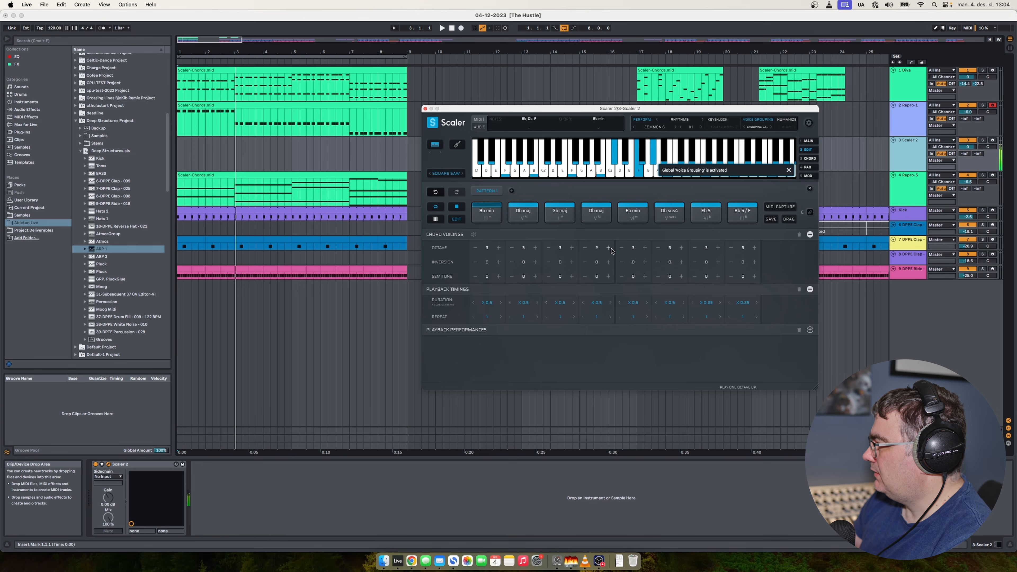
pyautogui.click(608, 248)
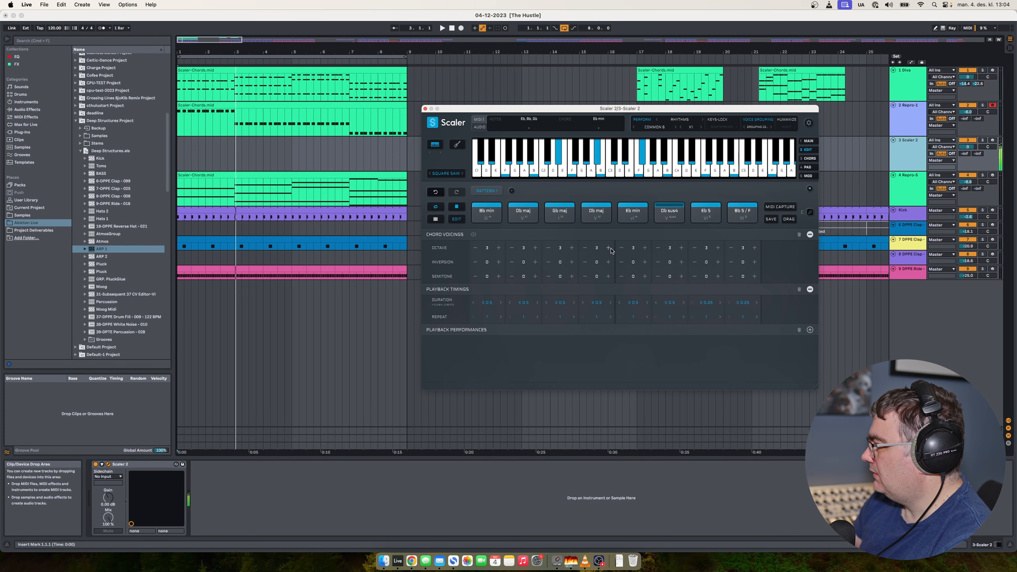
pyautogui.click(730, 248)
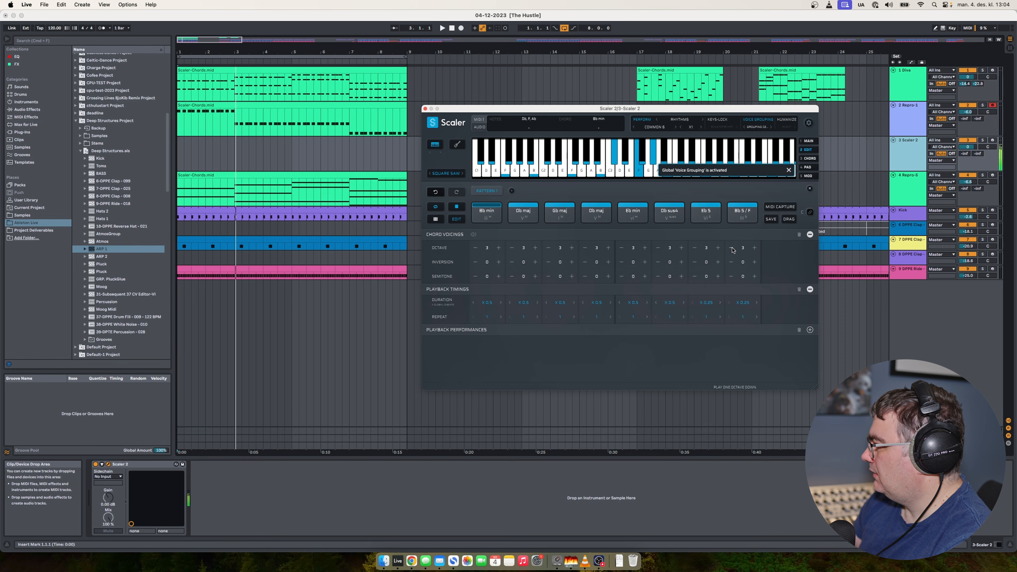
pyautogui.click(696, 247)
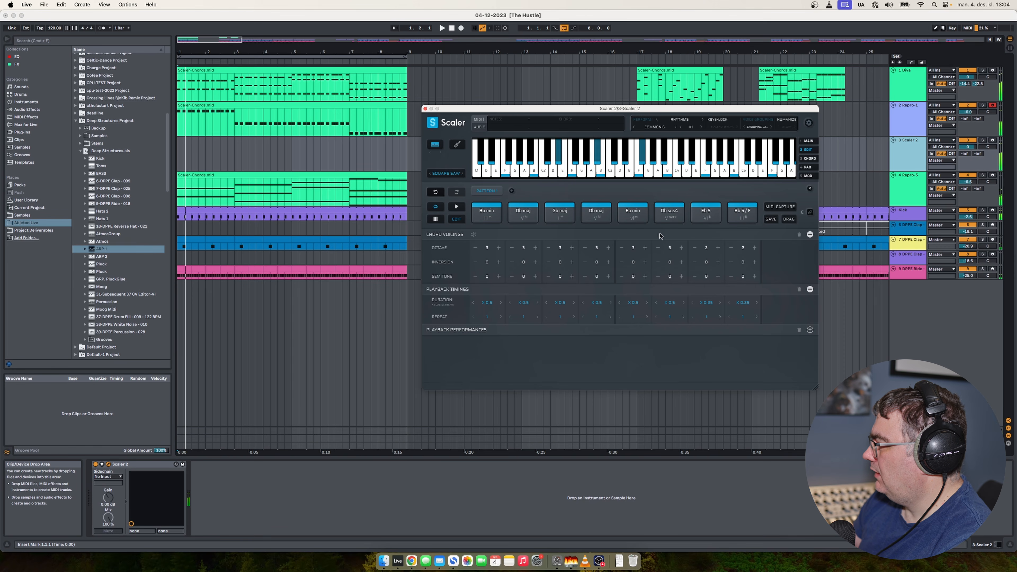
# - Set the inversion of the first, third, sixth and eighth chords to 1 while listening to the progression
pyautogui.click(499, 262)
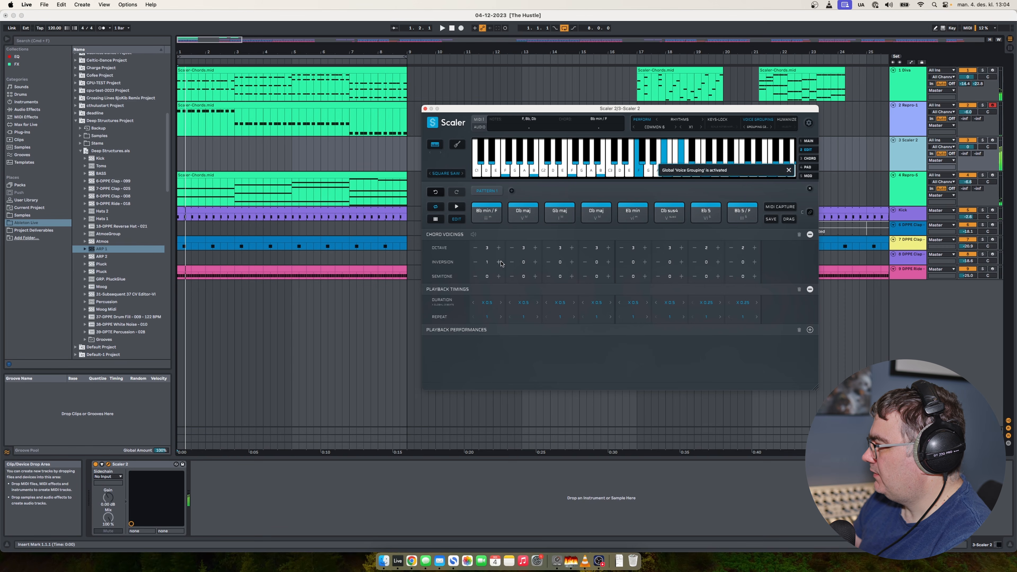
pyautogui.click(456, 206)
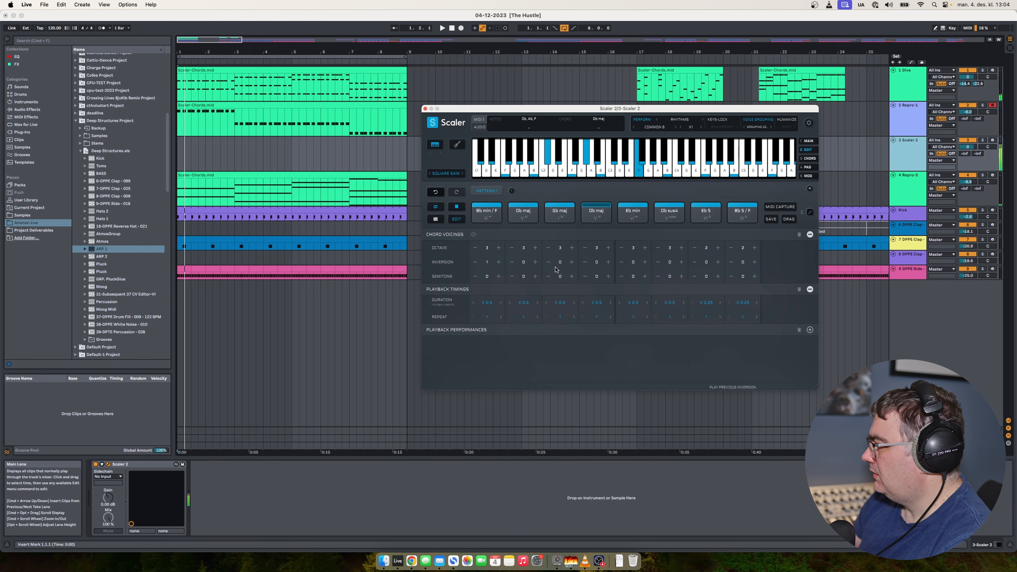
pyautogui.click(571, 262)
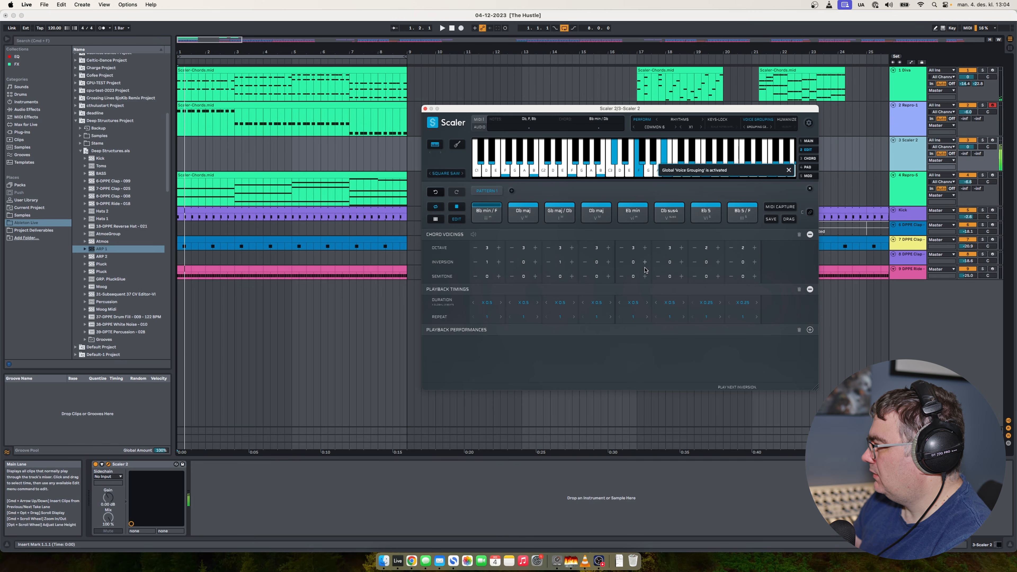
pyautogui.click(682, 262)
pyautogui.click(754, 262)
pyautogui.press('space')
pyautogui.press('space')
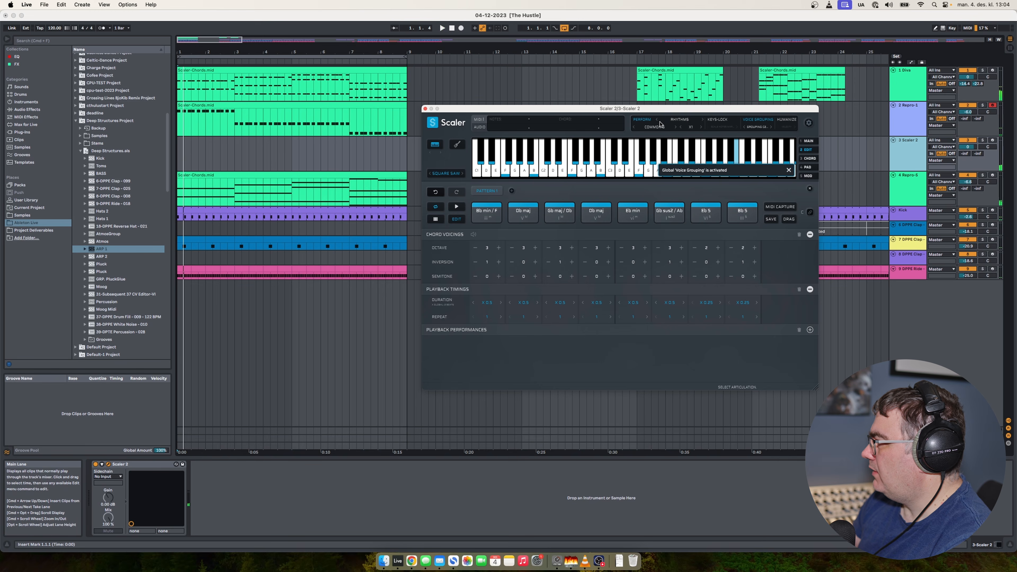
# - Try the Common 2 rhythm on the progression and play it back
pyautogui.click(645, 128)
pyautogui.moveTo(672, 146)
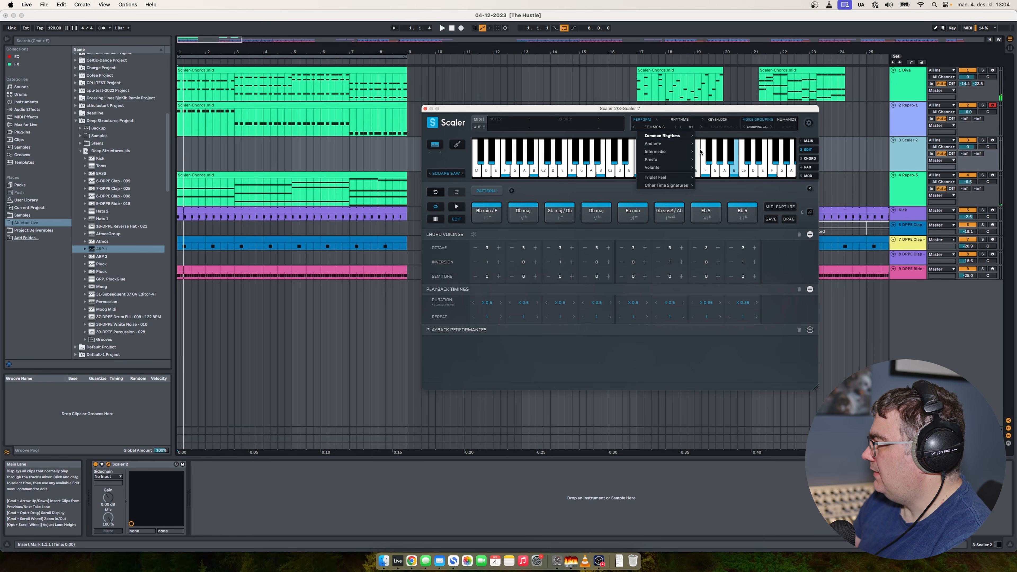
pyautogui.click(718, 104)
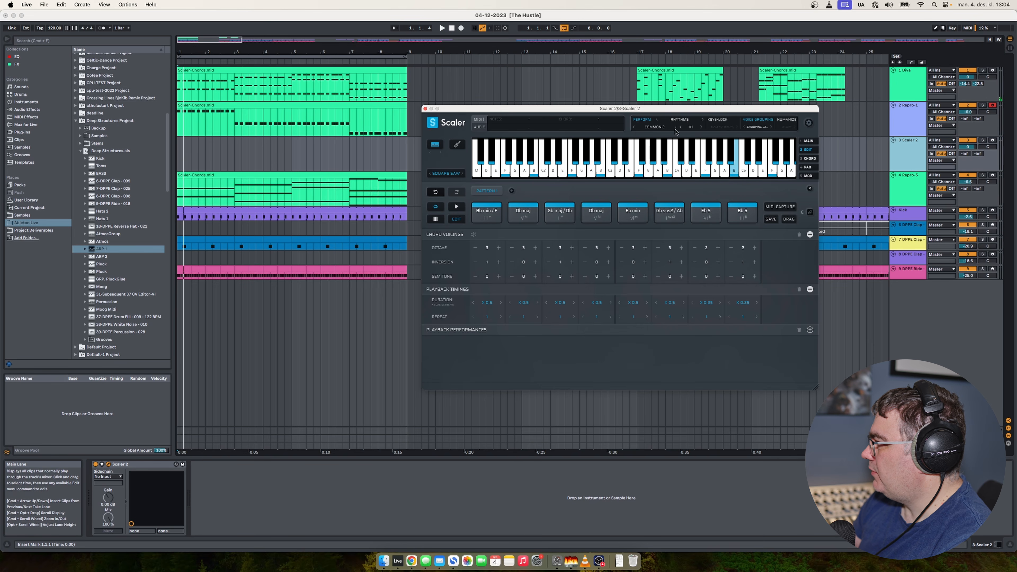
pyautogui.click(456, 211)
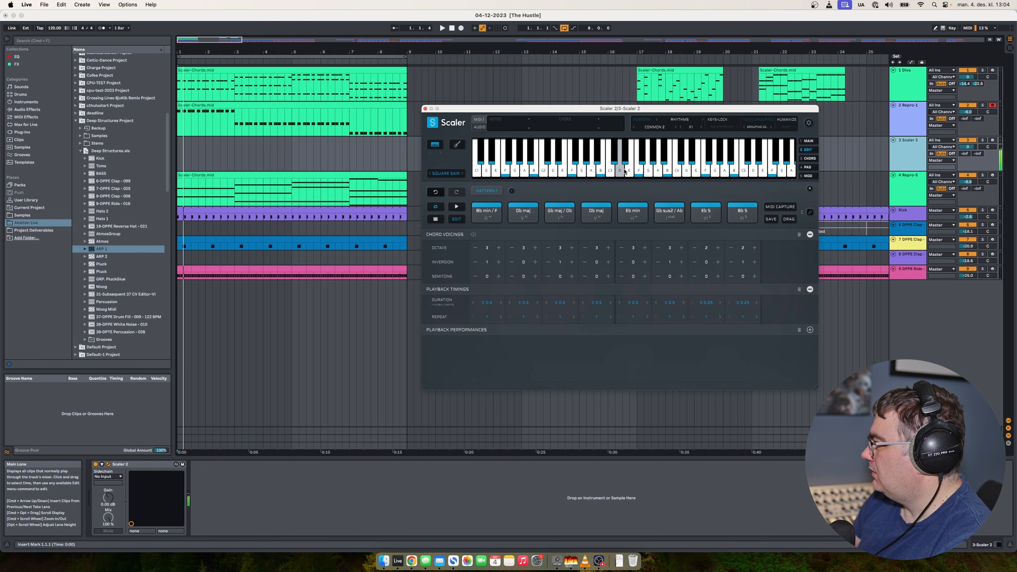
# - Try the Arpeggio articulation with the Up/Down Repeat pattern on the progression and turn Perform off
pyautogui.click(654, 128)
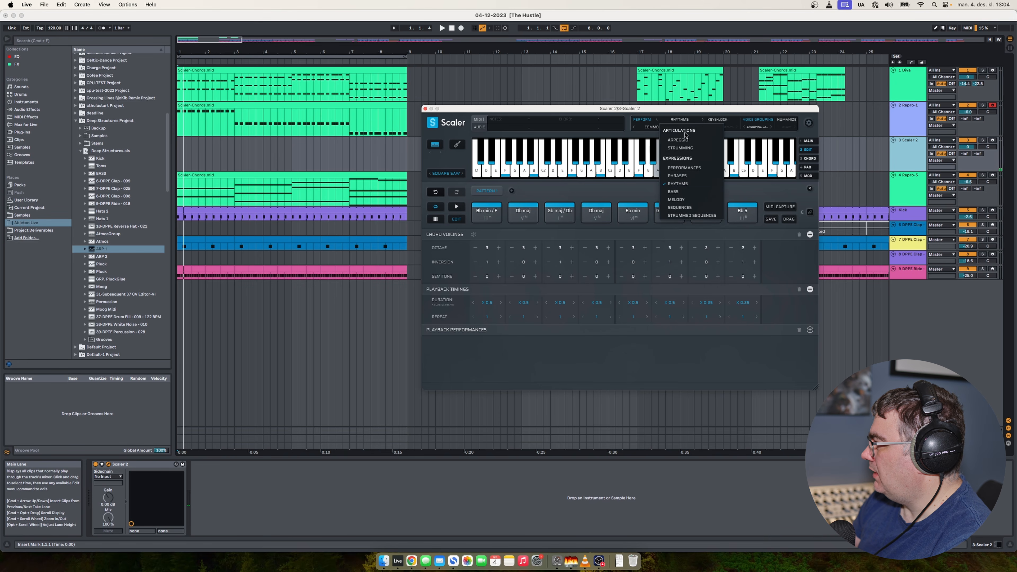
pyautogui.click(671, 139)
pyautogui.click(675, 127)
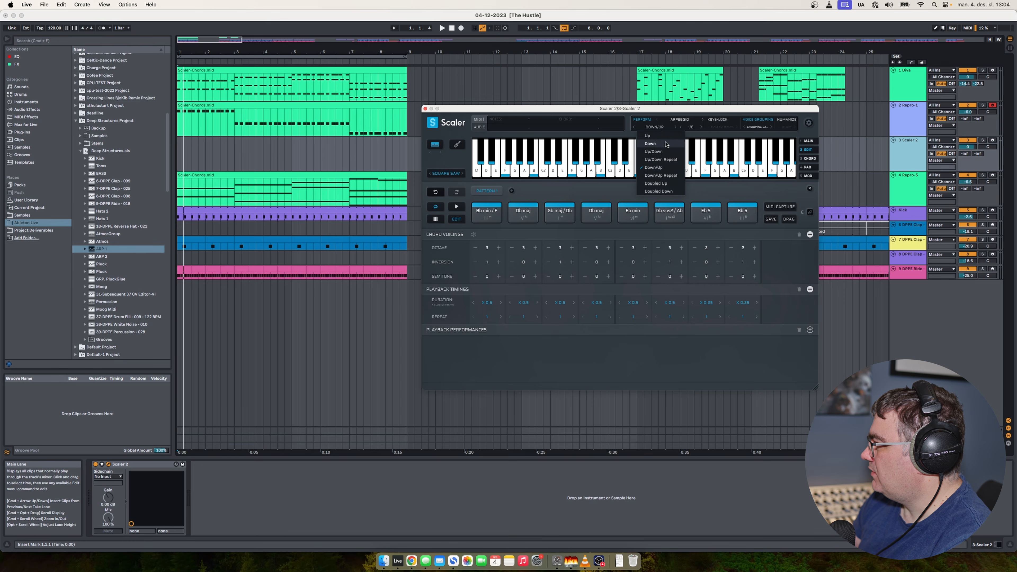
pyautogui.click(456, 206)
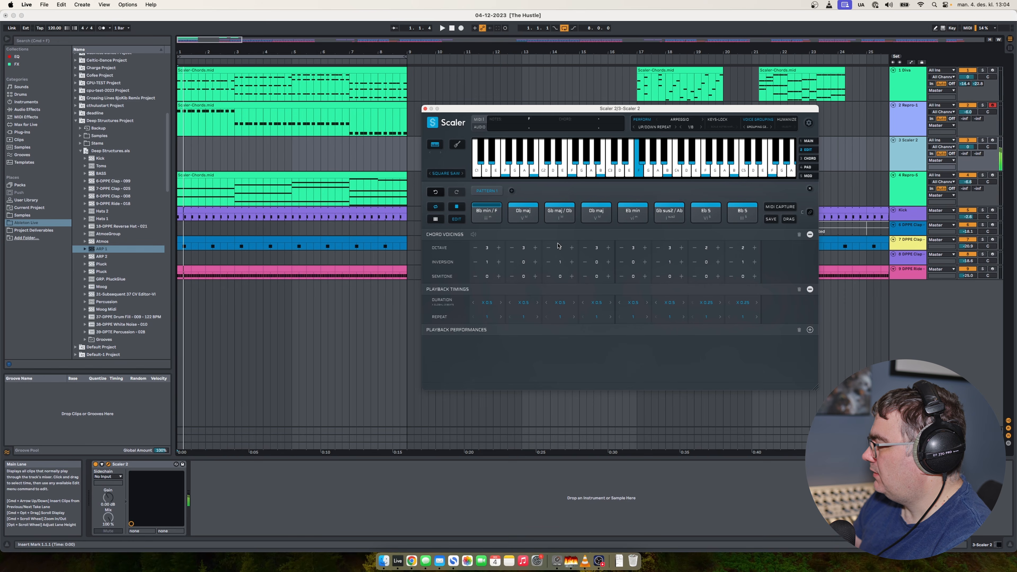
pyautogui.click(680, 128)
pyautogui.click(645, 119)
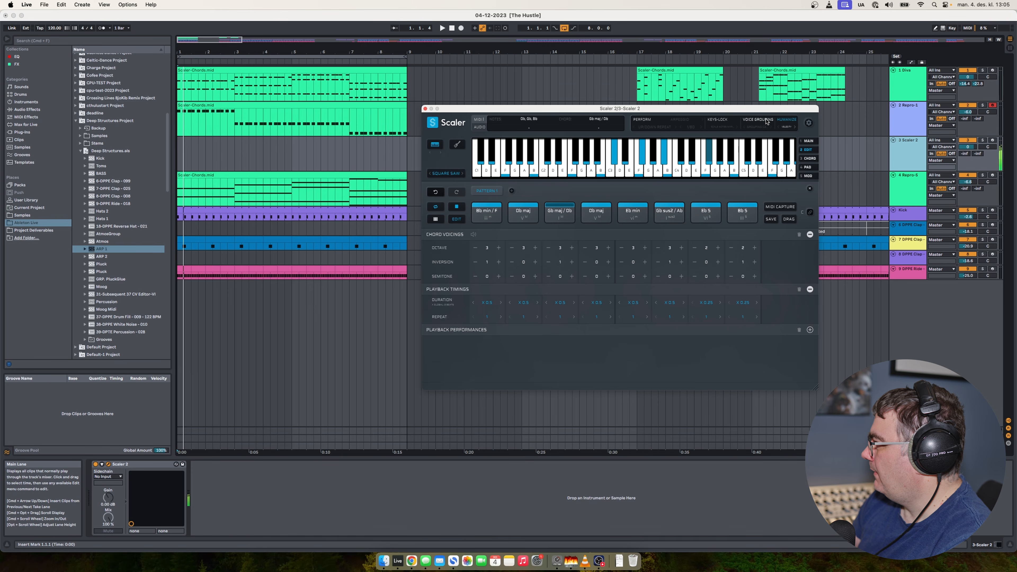
# - Compare the Grouping C1-B2 voice grouping with Dynamic during playback and keep Dynamic
pyautogui.click(765, 128)
pyautogui.click(770, 160)
pyautogui.click(760, 127)
pyautogui.click(763, 135)
pyautogui.click(760, 127)
pyautogui.click(764, 136)
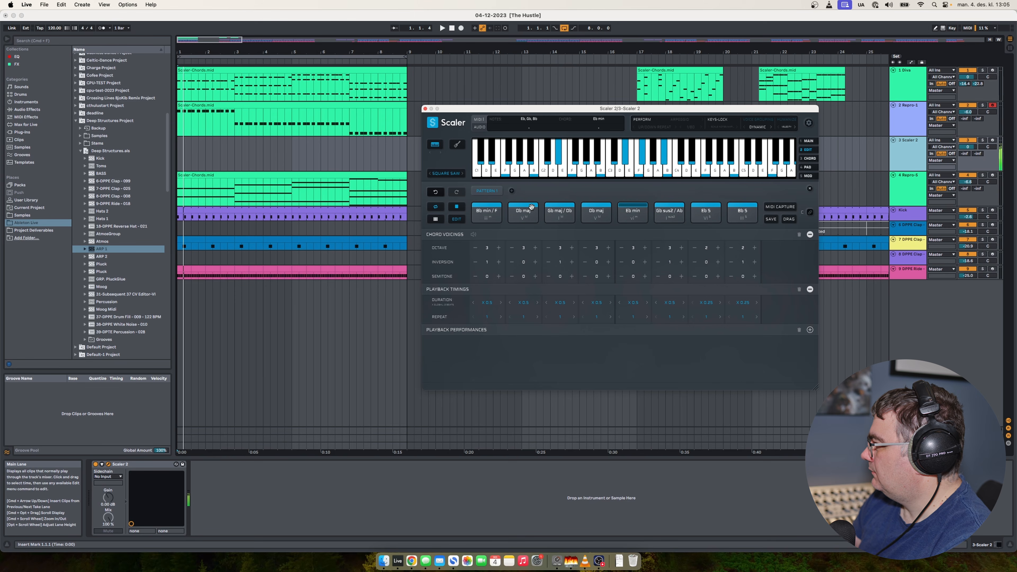
# - Look through the voice grouping options and replay the progression with Dynamic grouping
pyautogui.click(456, 206)
pyautogui.click(758, 127)
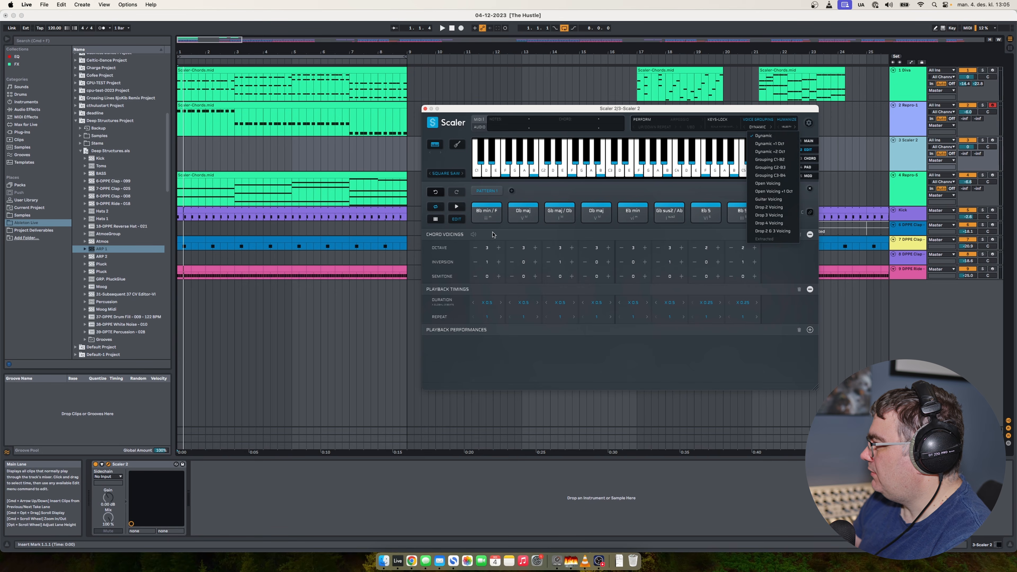
pyautogui.click(456, 207)
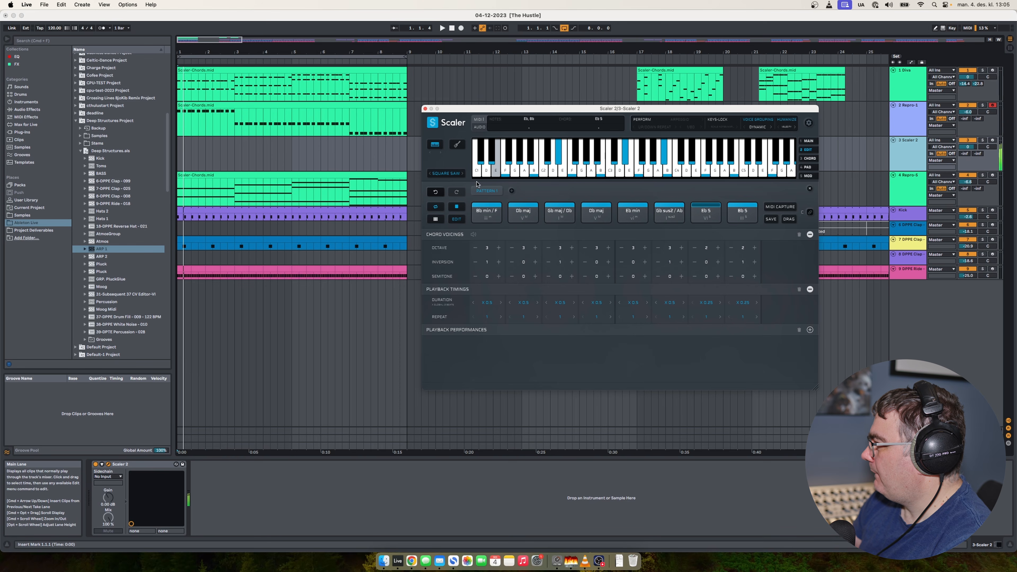
pyautogui.click(461, 209)
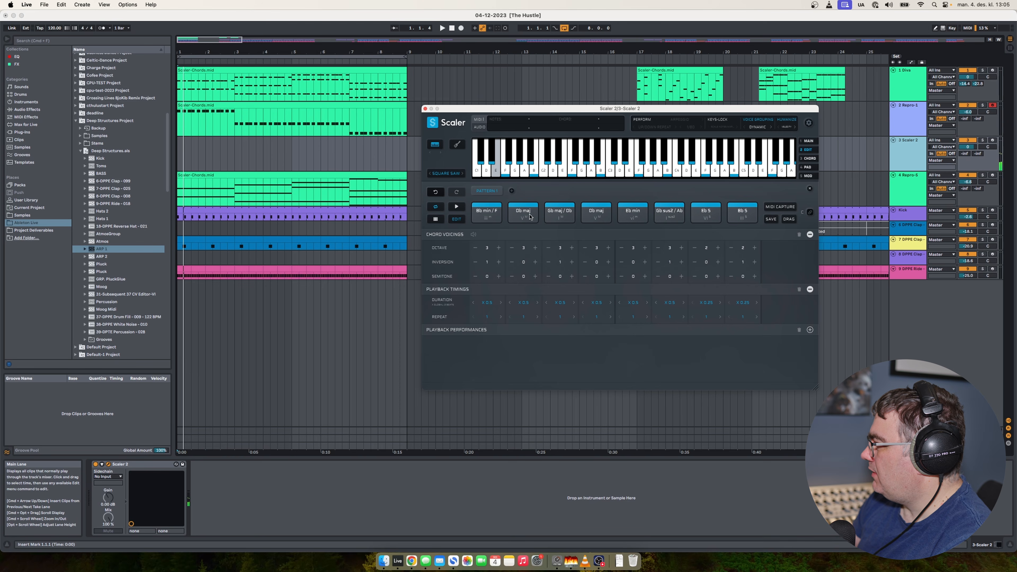
pyautogui.moveTo(752, 195); pyautogui.dragTo(480, 223)
pyautogui.moveTo(486, 212); pyautogui.dragTo(180, 318)
pyautogui.click(318, 298)
pyautogui.click(222, 297)
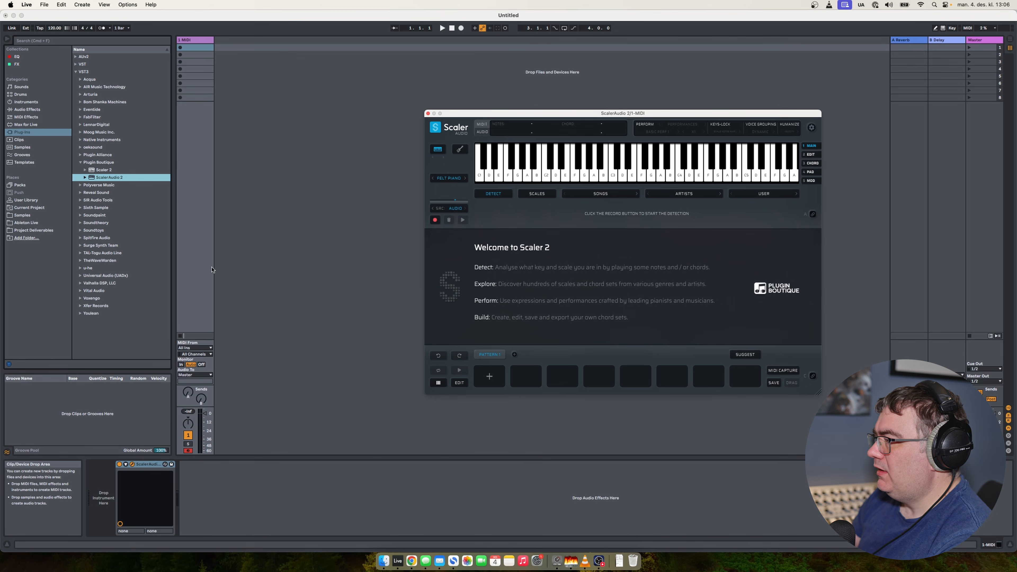
# - Locate ScalerAudio 2 among the Plugin Boutique VST3 plug-ins and switch the new set to Arrangement View
pyautogui.click(107, 170)
pyautogui.click(92, 179)
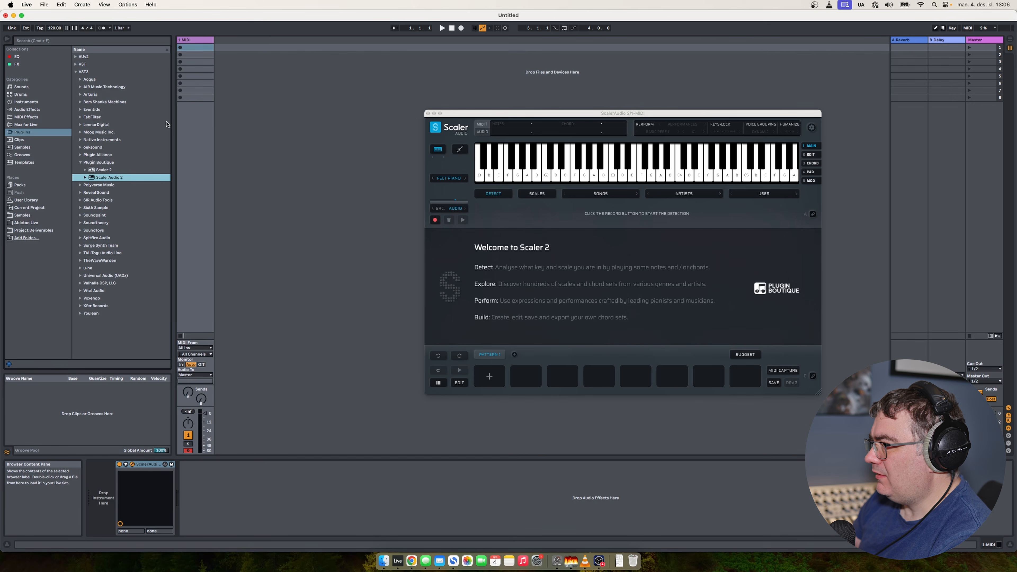
pyautogui.click(246, 185)
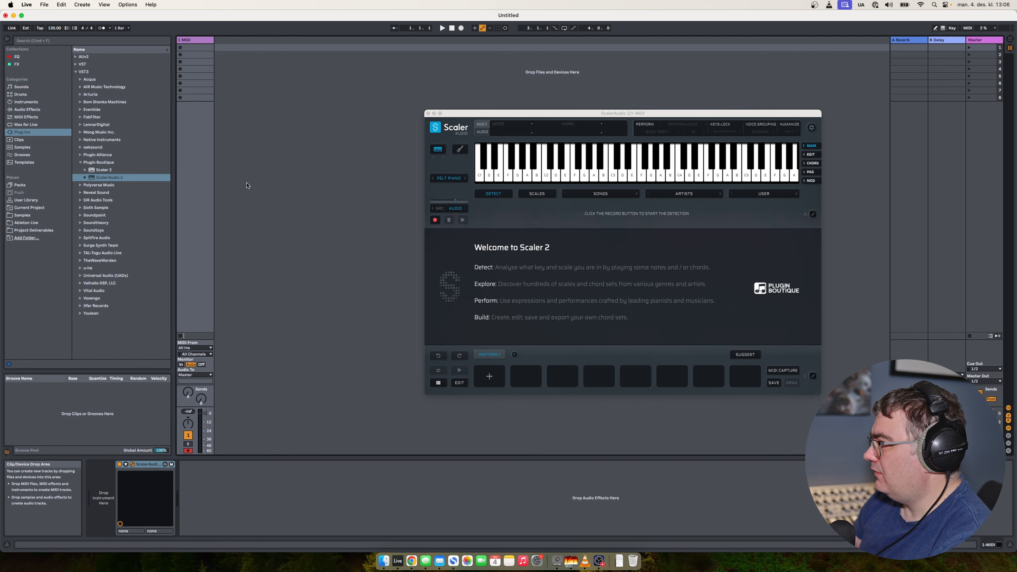
pyautogui.press('Tab')
# - Add an audio track below the MIDI track and load ScalerAudio 2 onto it
pyautogui.click(61, 4)
pyautogui.click(137, 65)
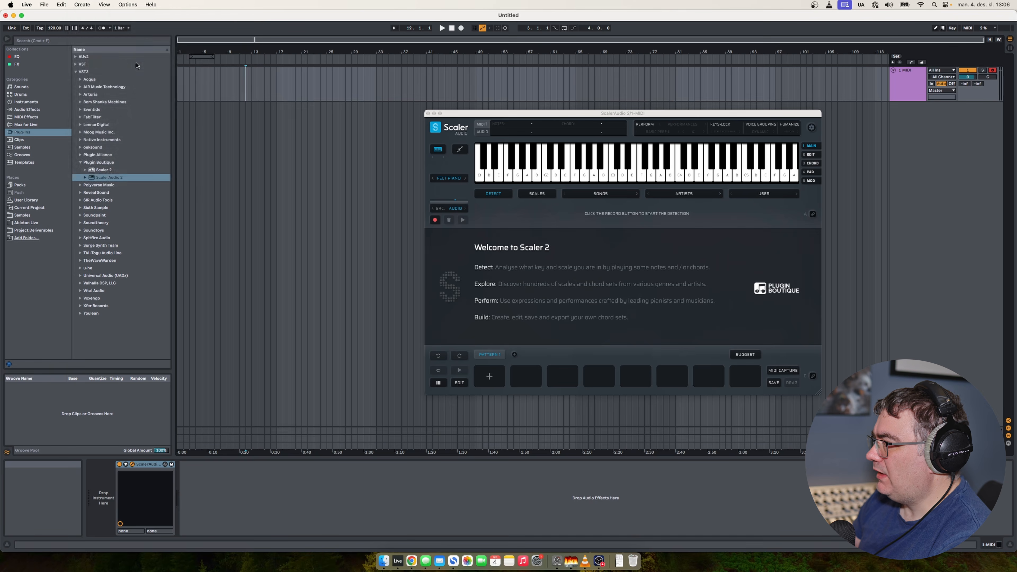
pyautogui.click(112, 179)
pyautogui.moveTo(190, 128); pyautogui.dragTo(191, 129)
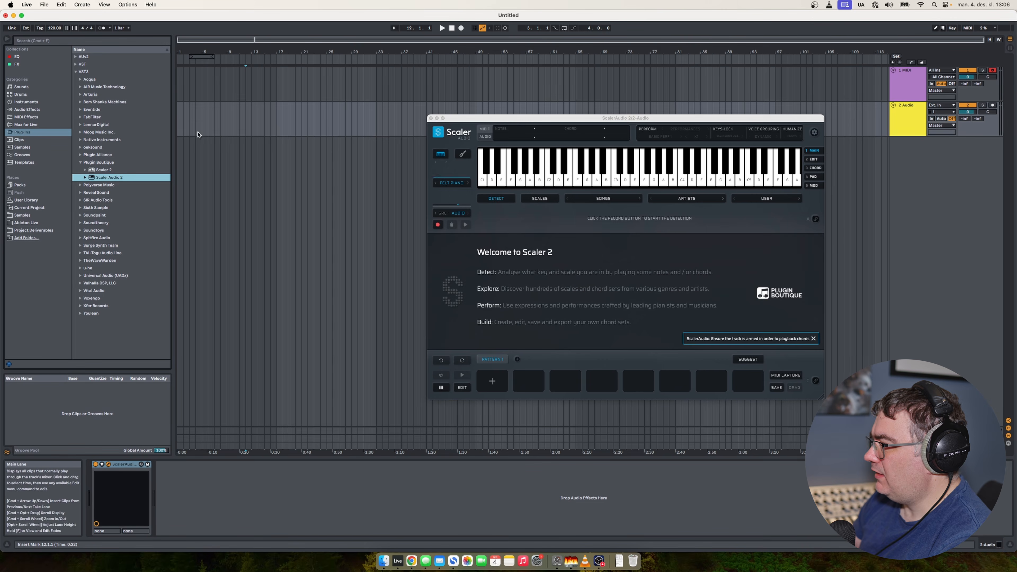
# - Place the 122 BPM loop DPPE Synth Loop - 021 - Cmin from the Dave Parkinson Progressive Essentials samples at the start of the audio track
pyautogui.click(22, 215)
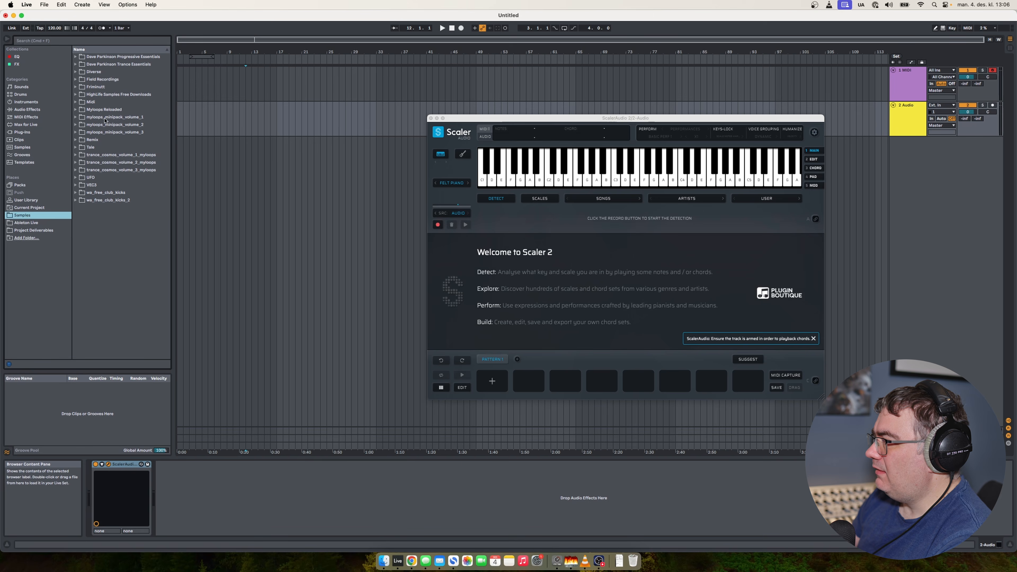
pyautogui.click(98, 57)
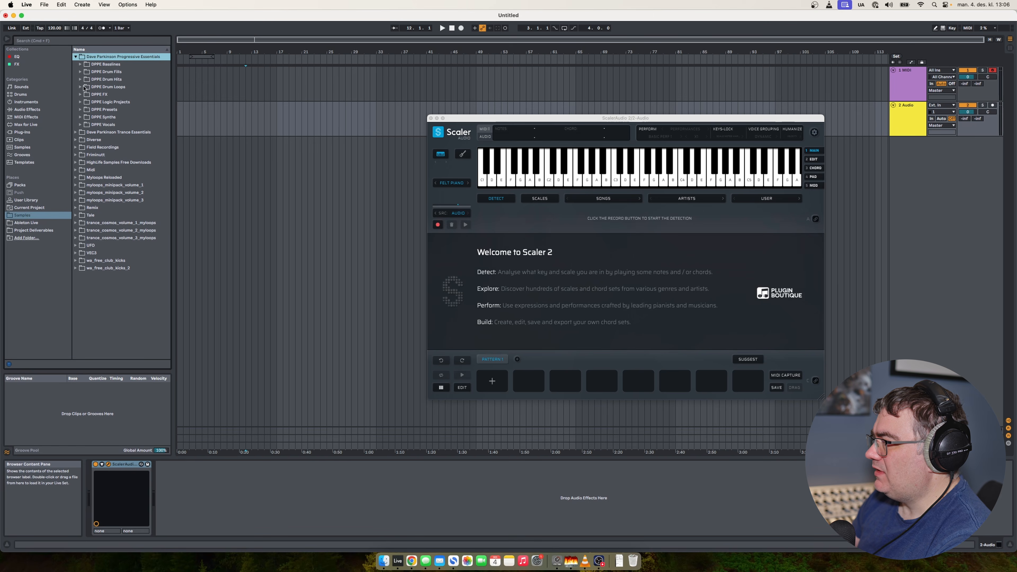
pyautogui.click(81, 117)
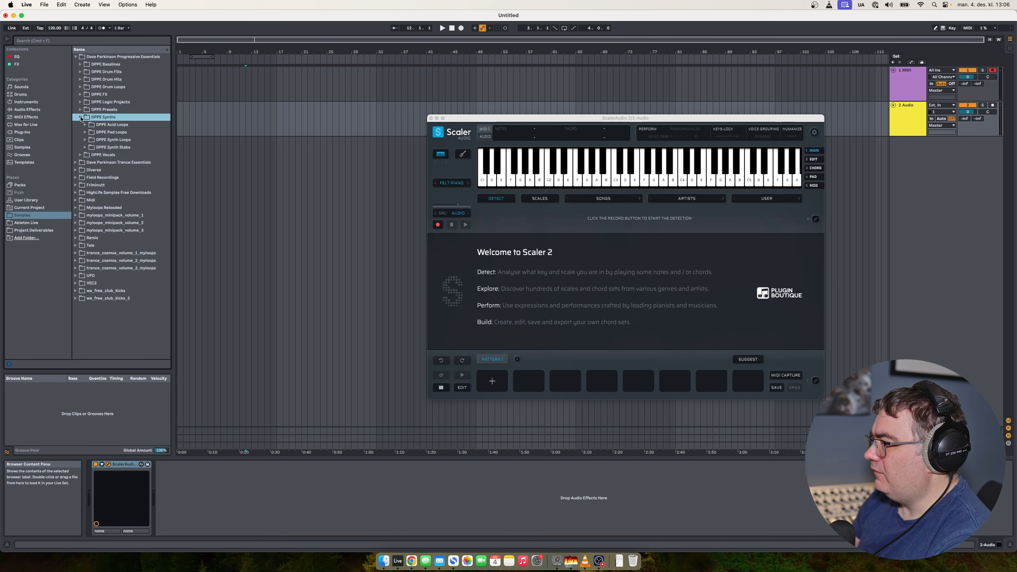
pyautogui.click(86, 140)
pyautogui.click(123, 252)
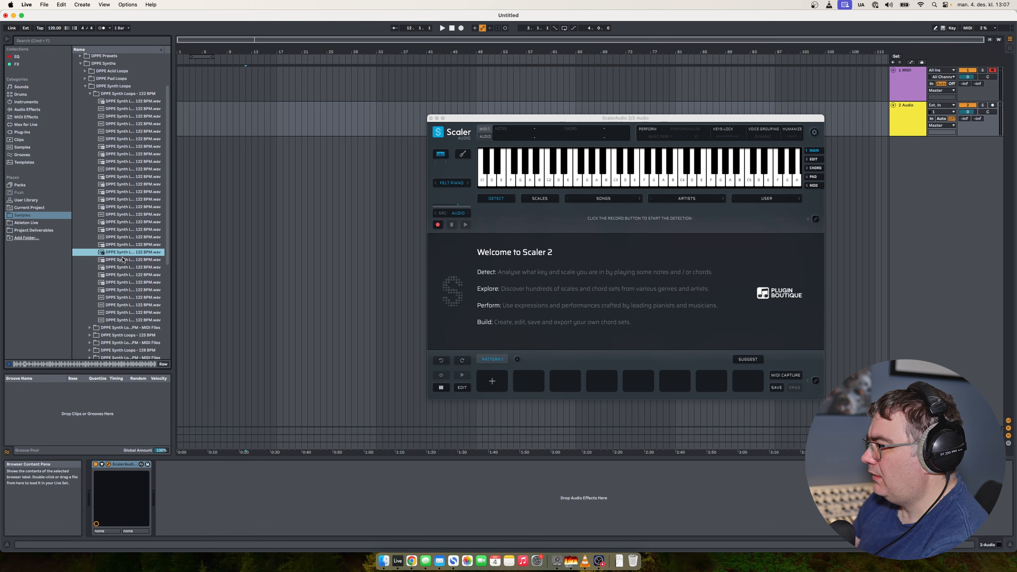
pyautogui.moveTo(100, 328); pyautogui.dragTo(179, 119)
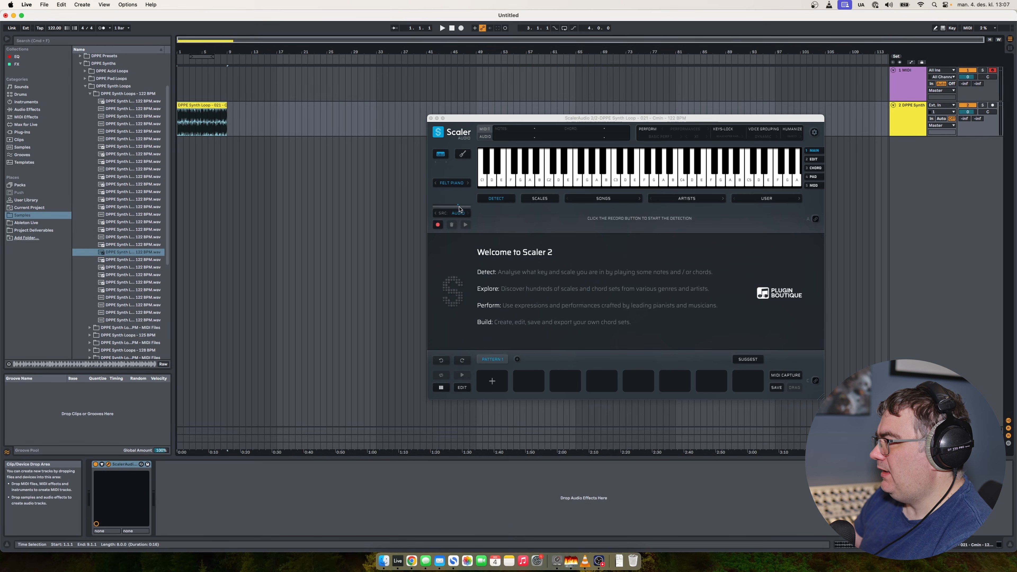
# - Run ScalerAudio 2's chord detection on the synth loop while the track plays through, and stop playback at the loop's end
pyautogui.moveTo(477, 119); pyautogui.dragTo(468, 120)
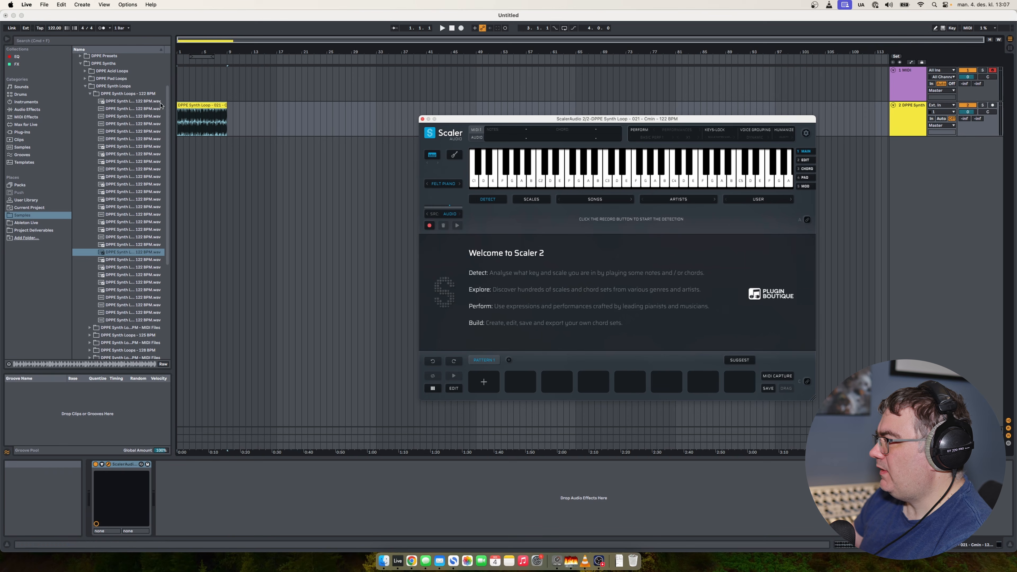
pyautogui.click(430, 226)
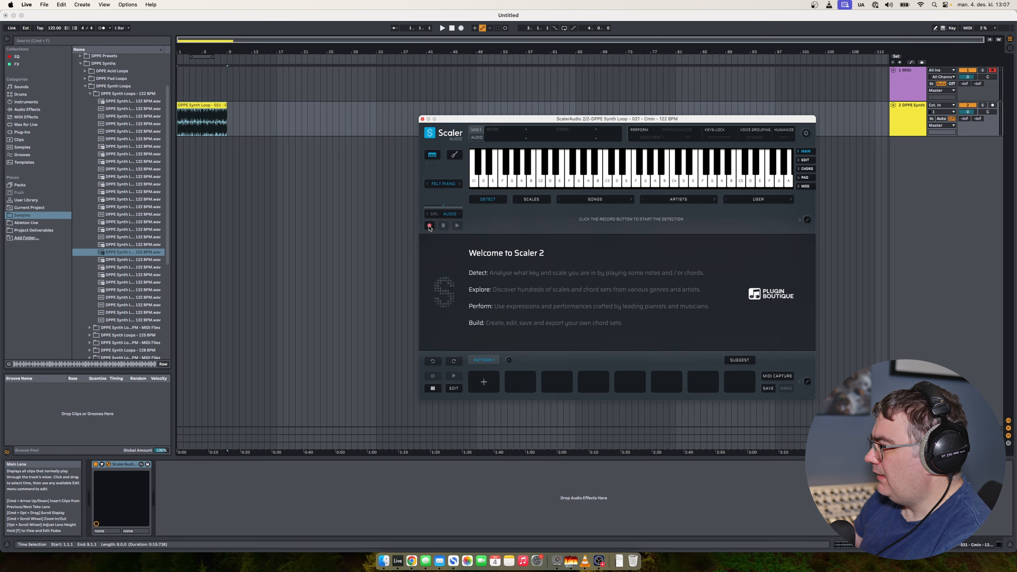
pyautogui.click(443, 28)
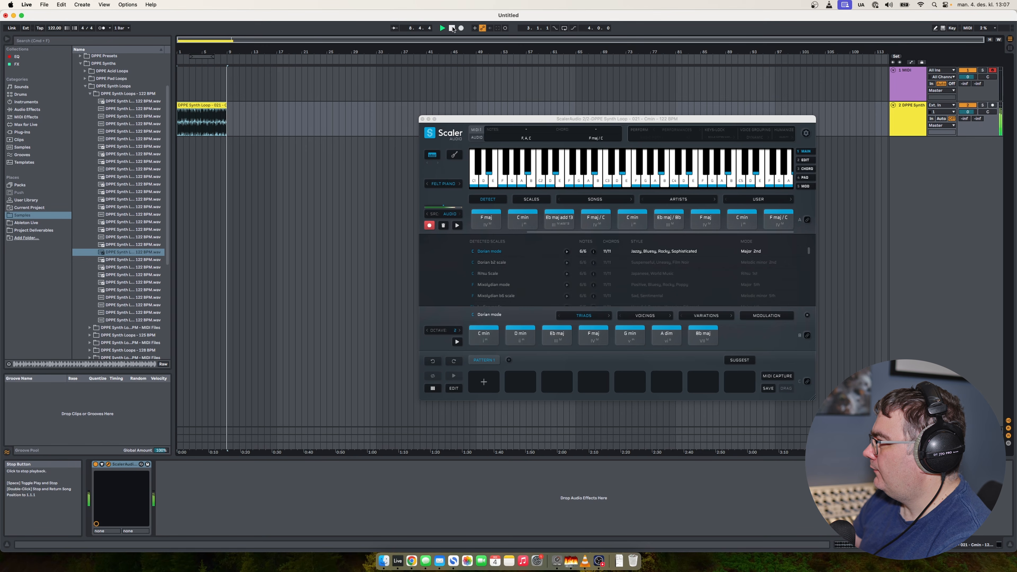
pyautogui.click(452, 28)
# - Change ScalerAudio 2's playback sound to the Wide Pluck synth
pyautogui.click(443, 184)
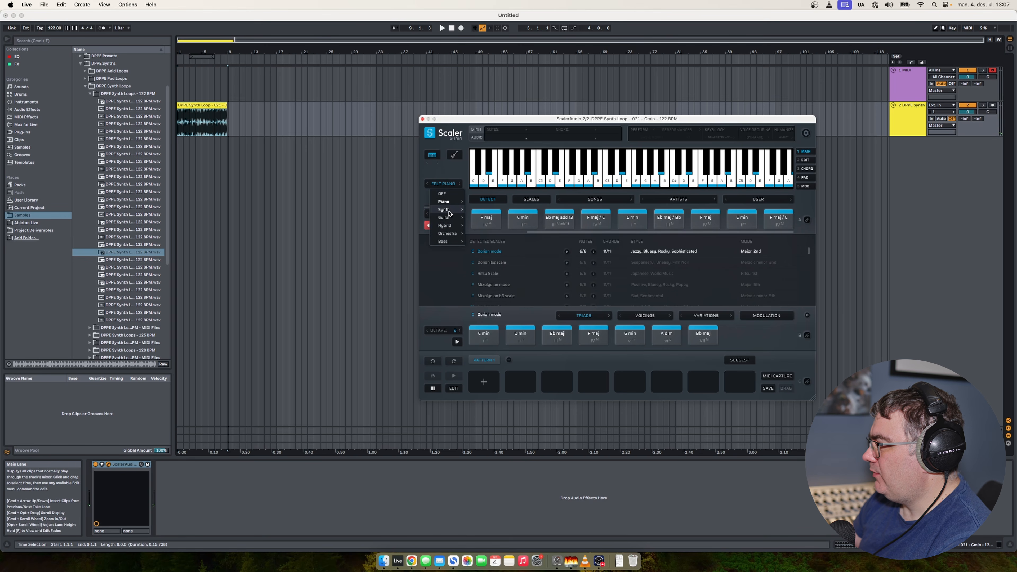
pyautogui.moveTo(449, 210)
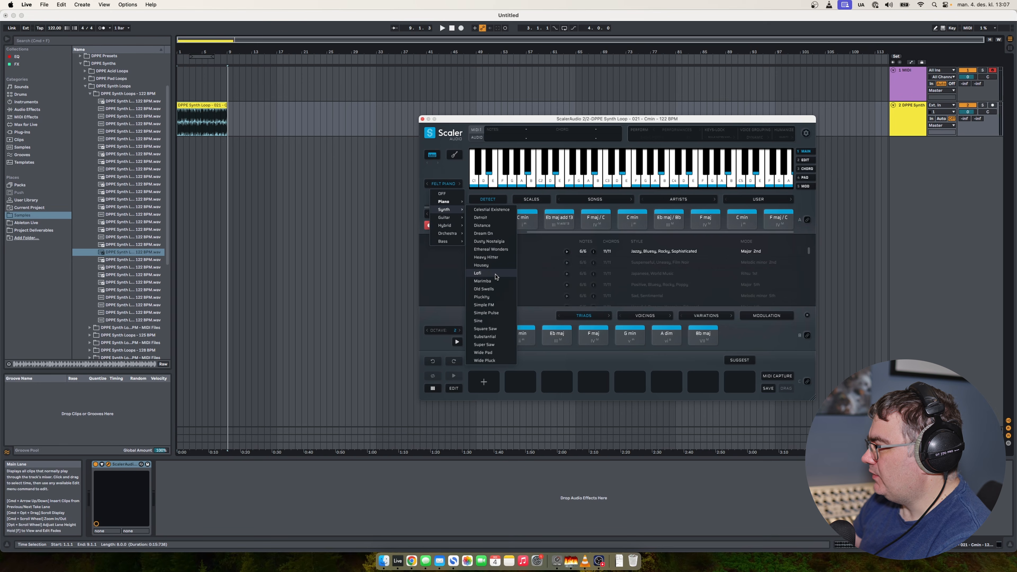
pyautogui.click(499, 361)
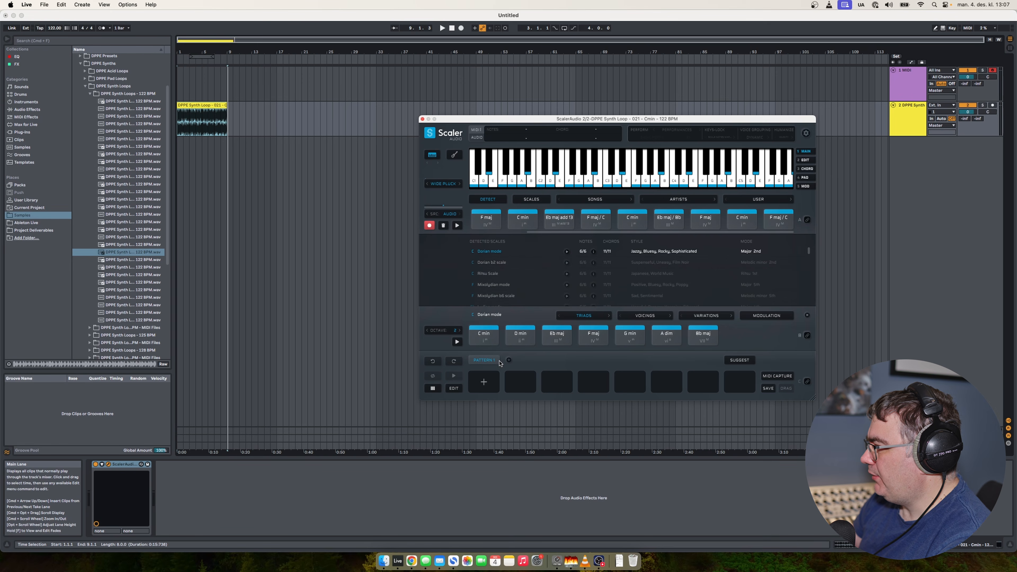
# - Audition the detected chords one after another, from the first F maj through to the later C min
pyautogui.click(488, 224)
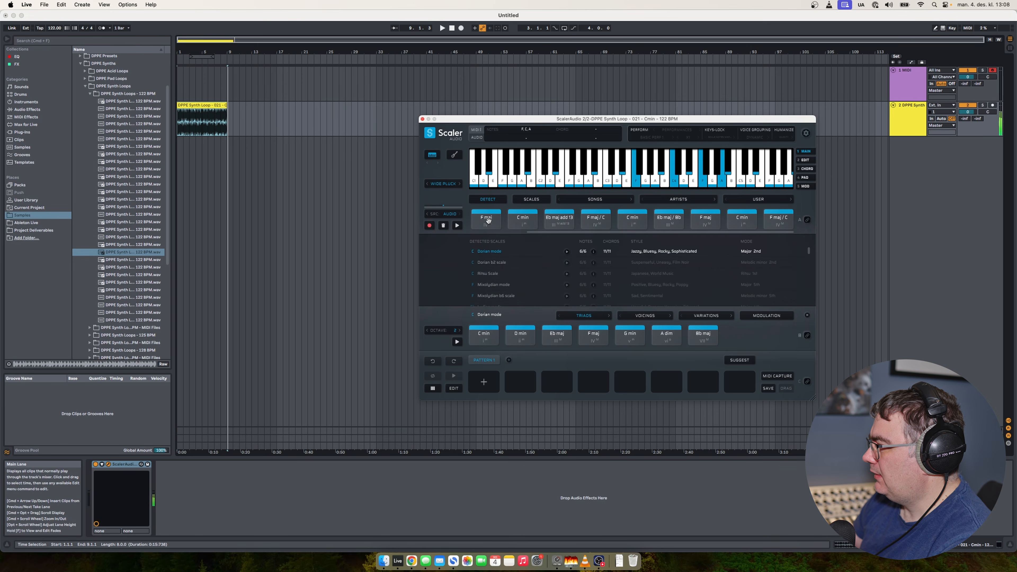
pyautogui.click(524, 219)
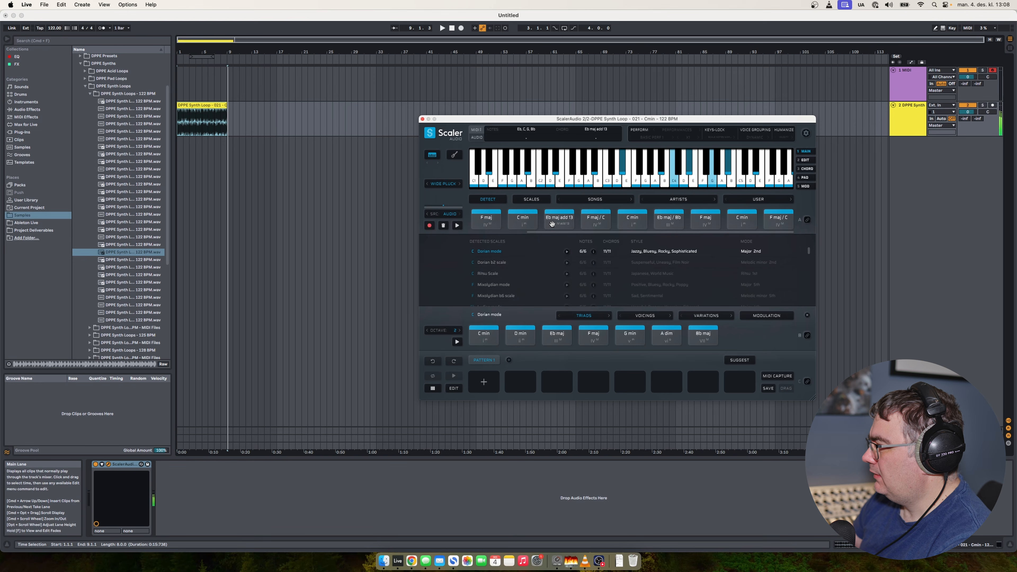
pyautogui.click(591, 219)
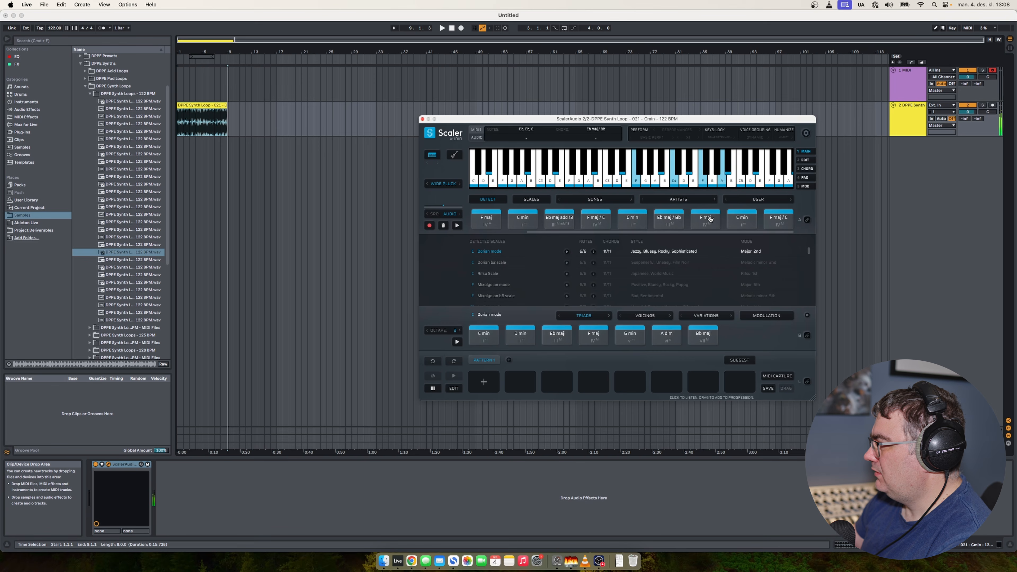
pyautogui.click(741, 219)
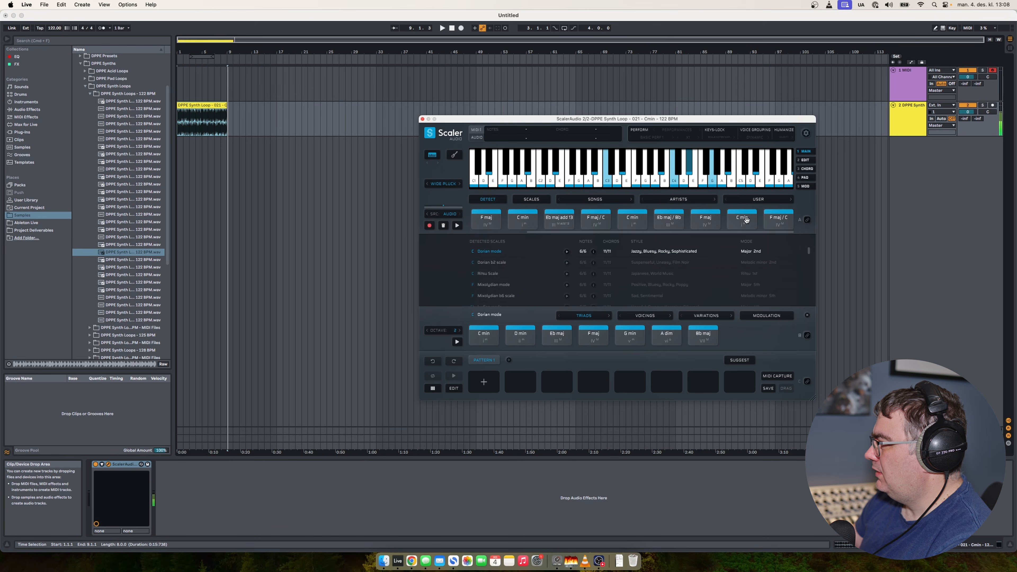
# - Add two detected C min chords to the first two slots of Pattern 1 and audition the first slot
pyautogui.moveTo(731, 221); pyautogui.dragTo(484, 383)
pyautogui.click(779, 218)
pyautogui.moveTo(781, 220); pyautogui.dragTo(537, 381)
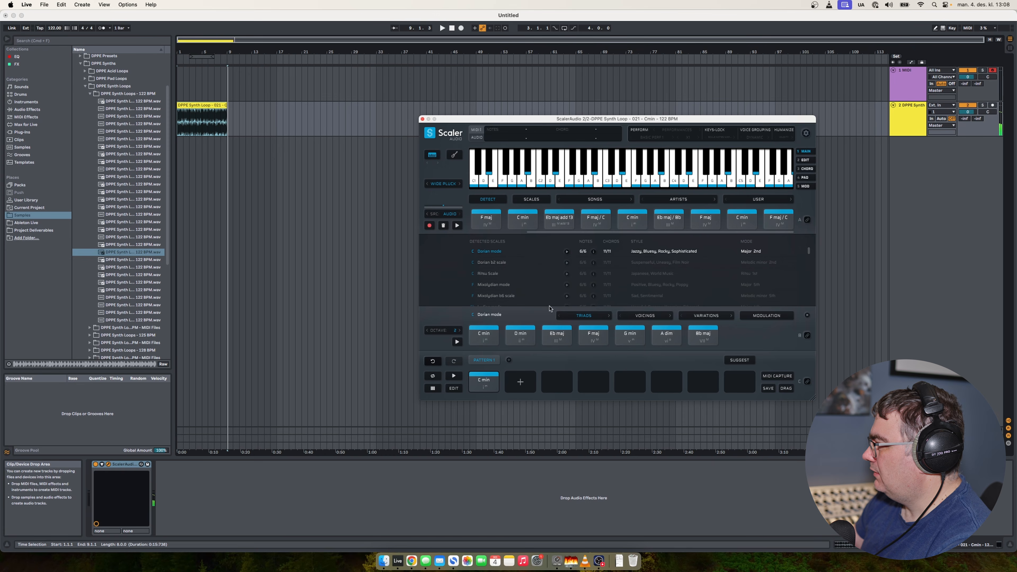
pyautogui.moveTo(523, 222); pyautogui.dragTo(524, 384)
pyautogui.click(488, 381)
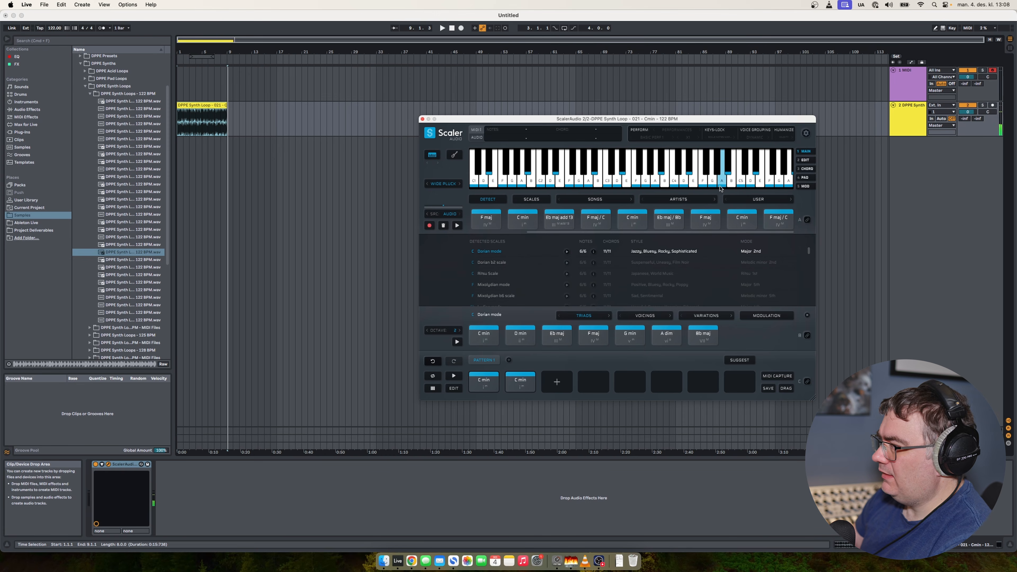